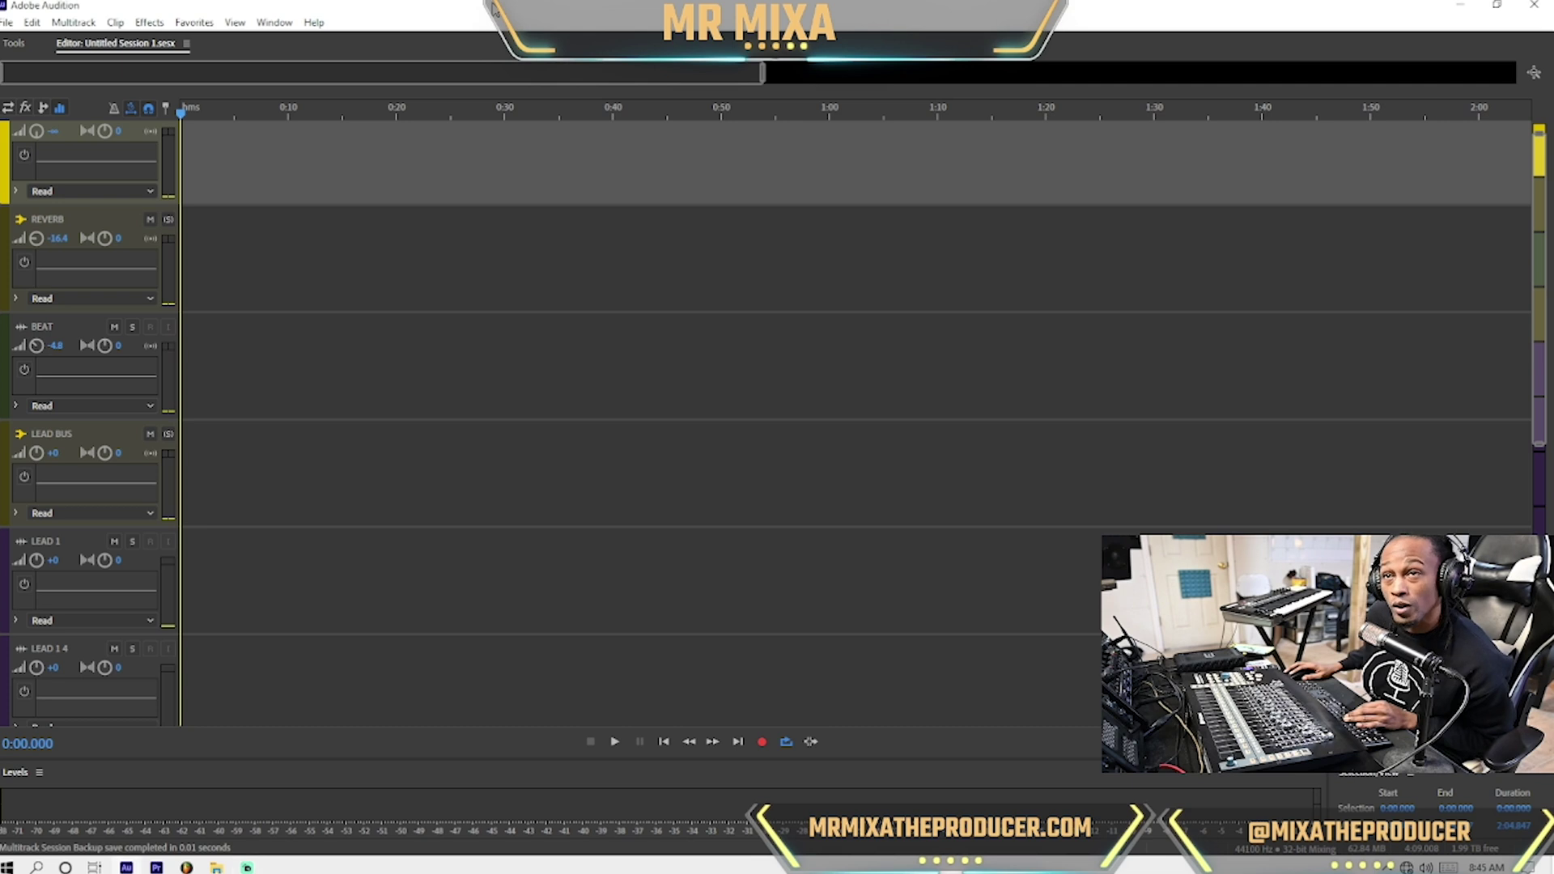
scroll(46, 461, "down", 5)
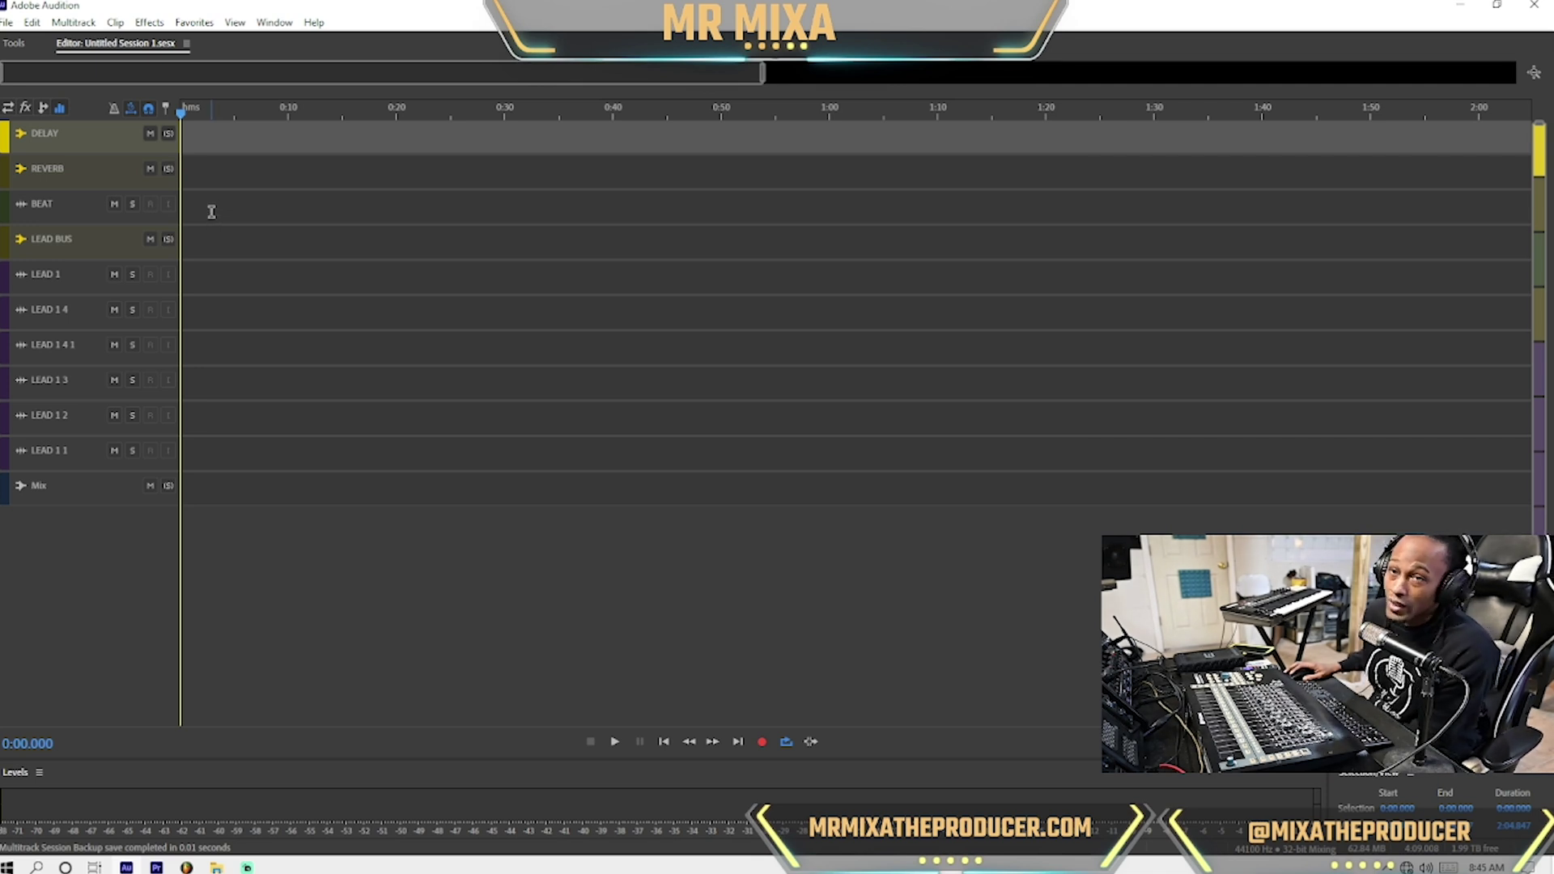
left_click(209, 212)
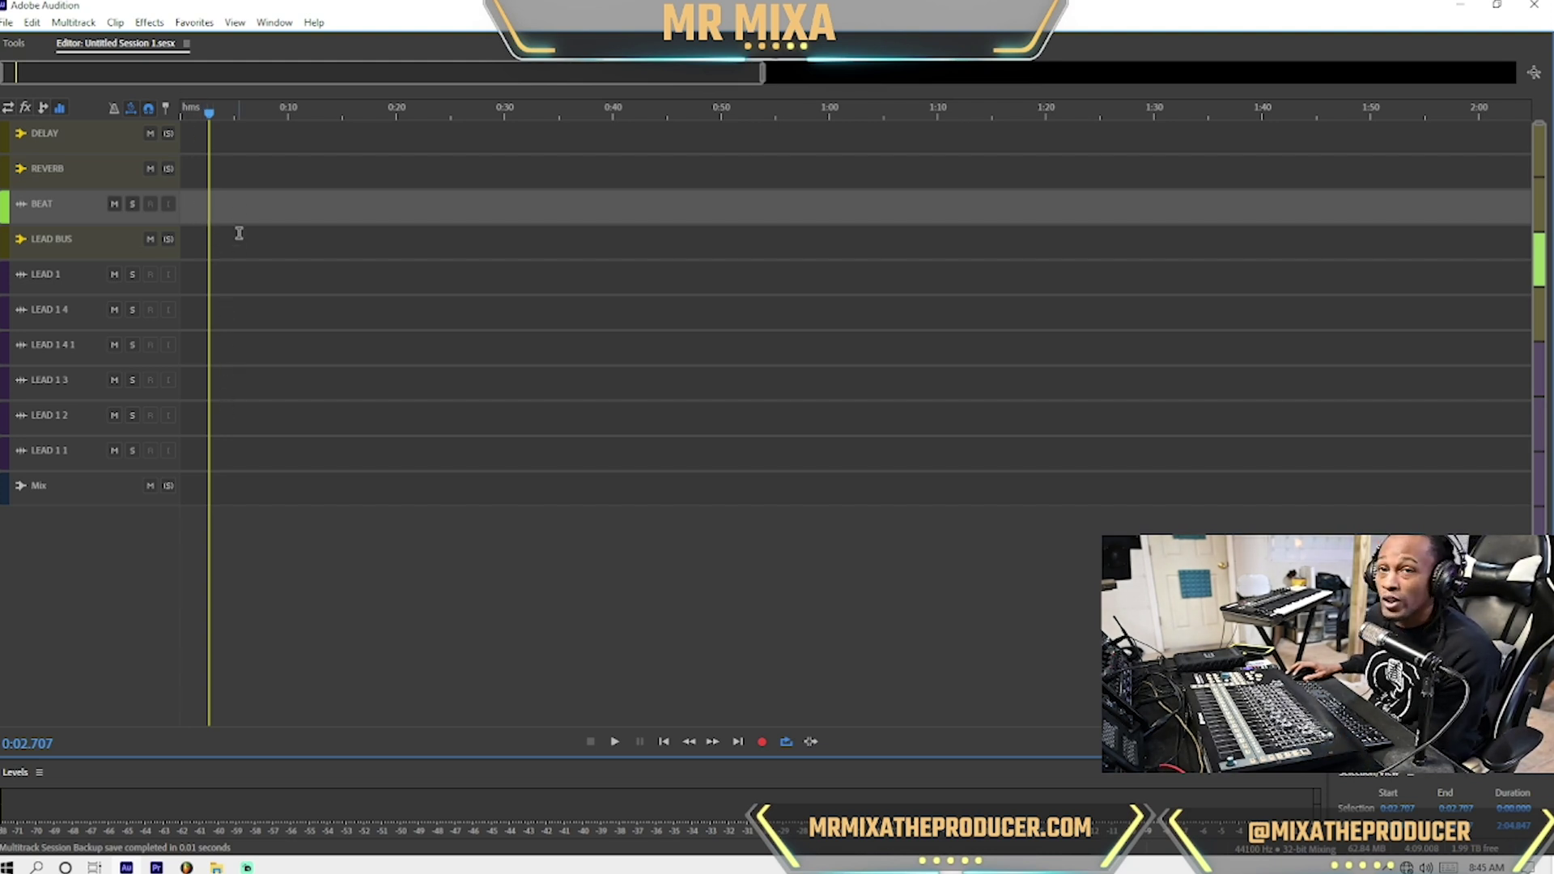
right_click(204, 212)
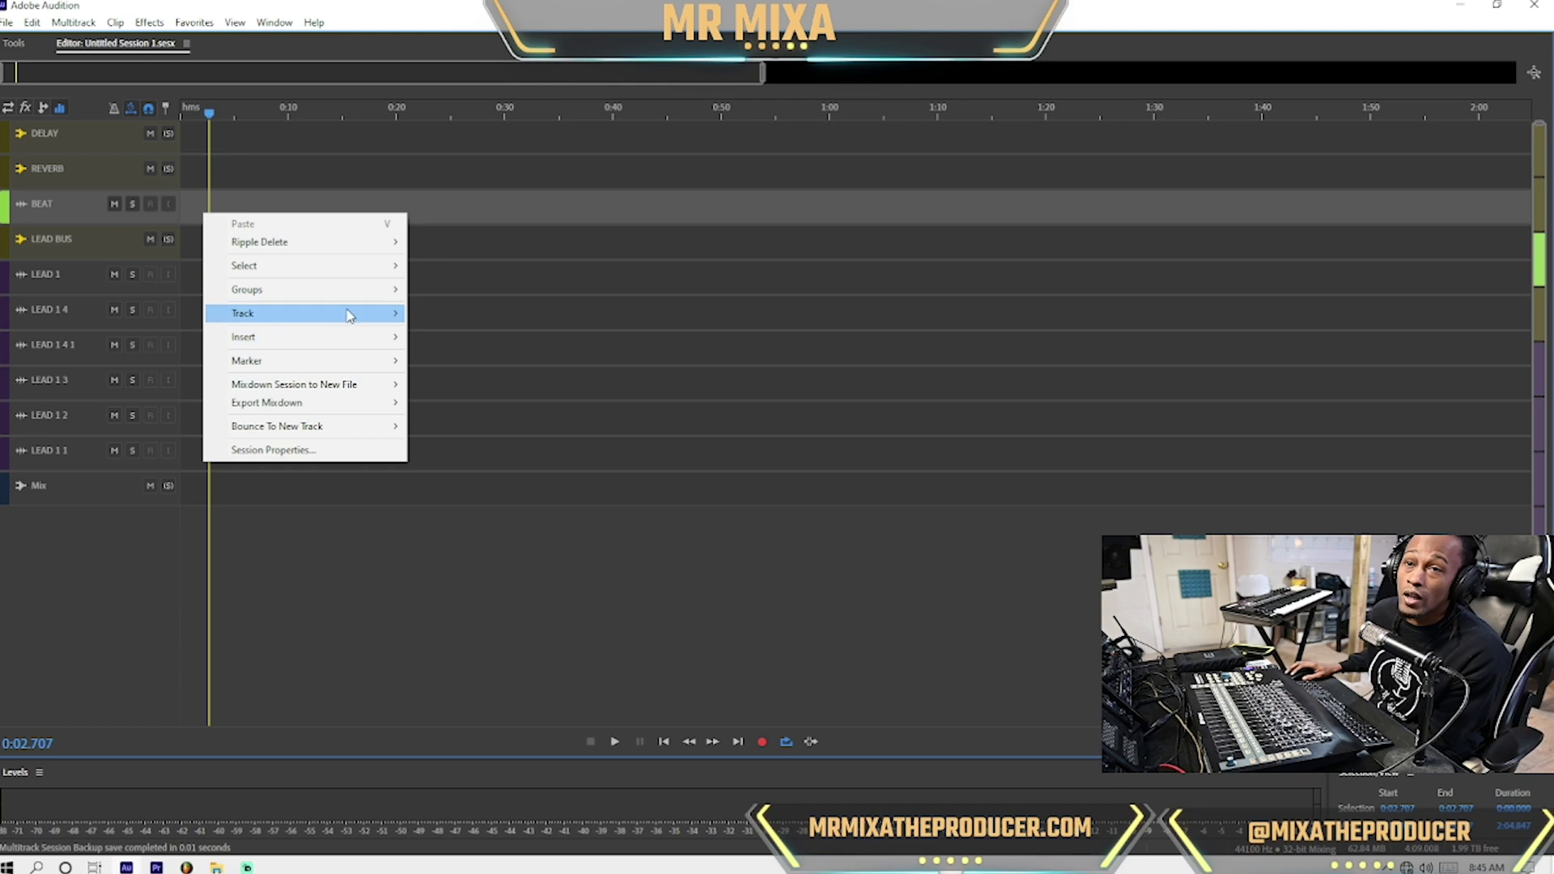
mouse_move(352, 315)
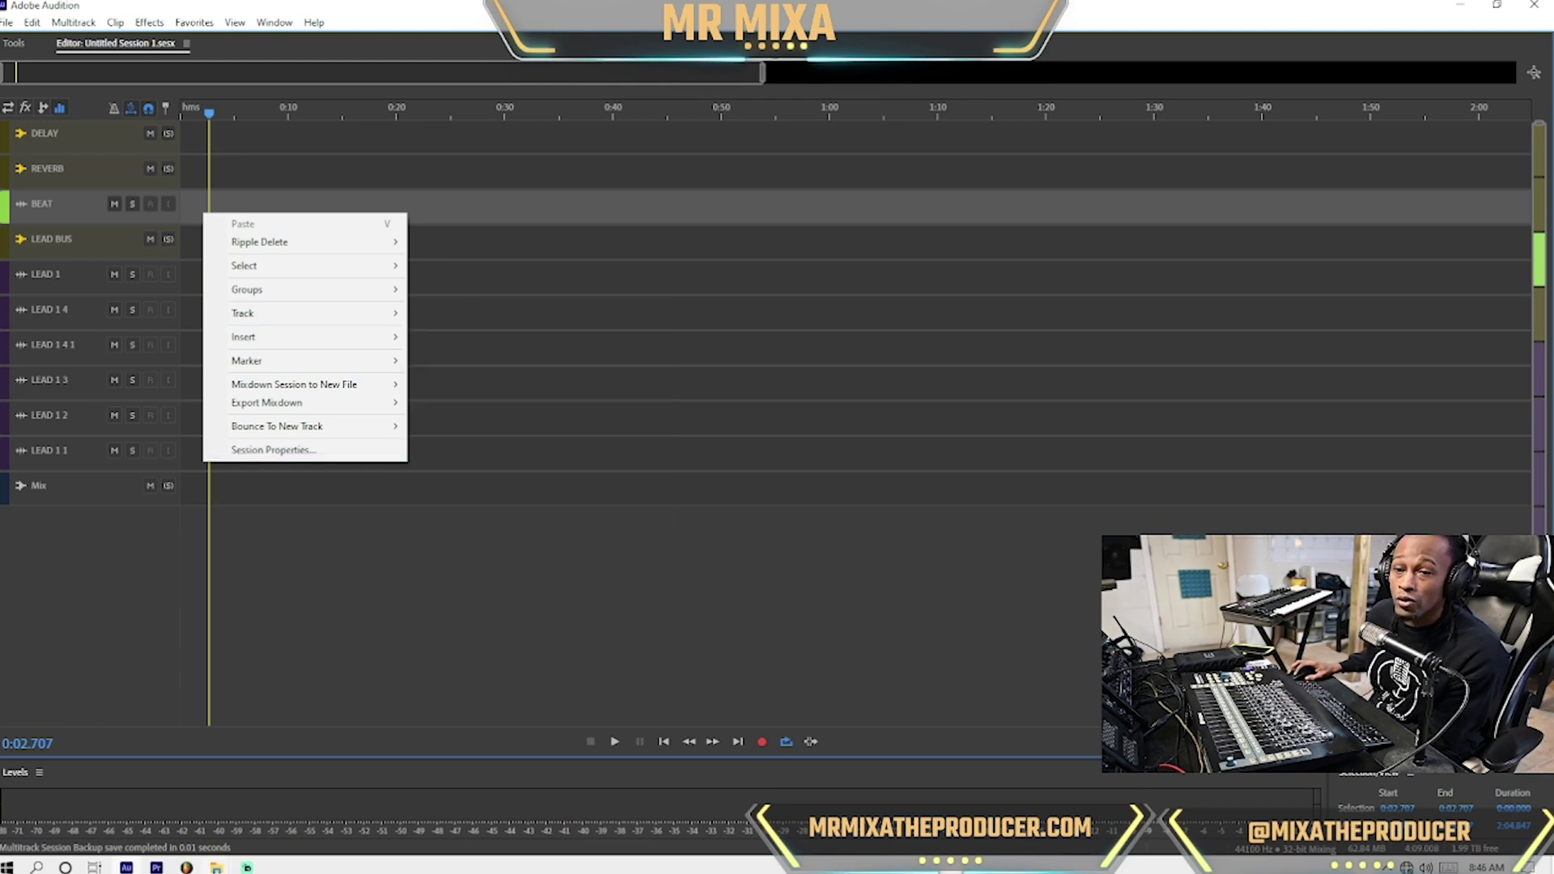
Switch to File Explorer, close the Downloads window and bring the 2 7 22 96.999 beat folder into view
left_click(216, 867)
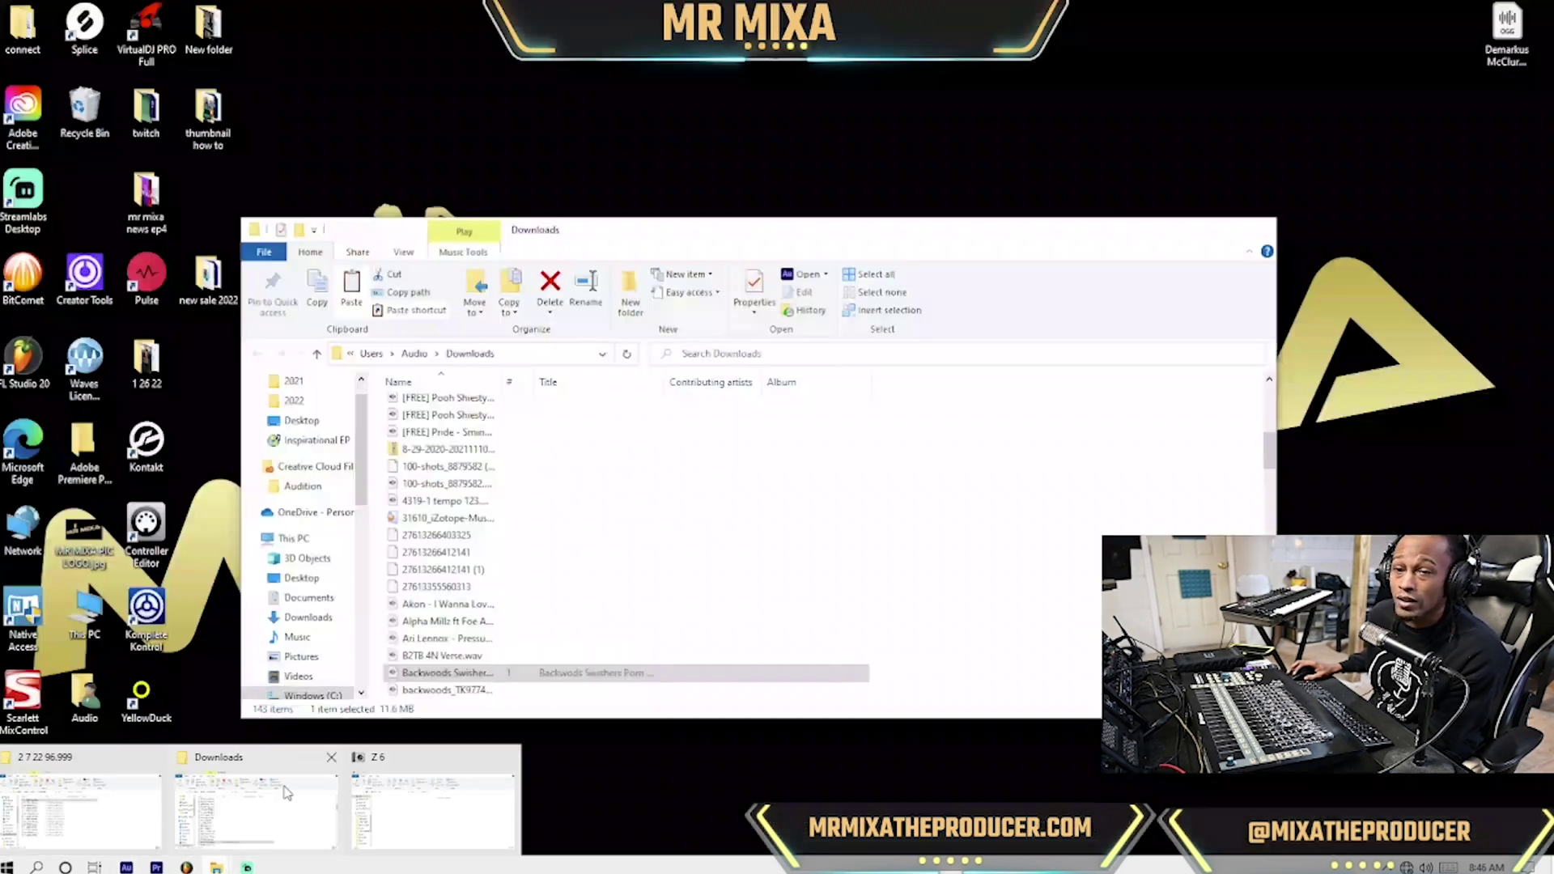
left_click(287, 793)
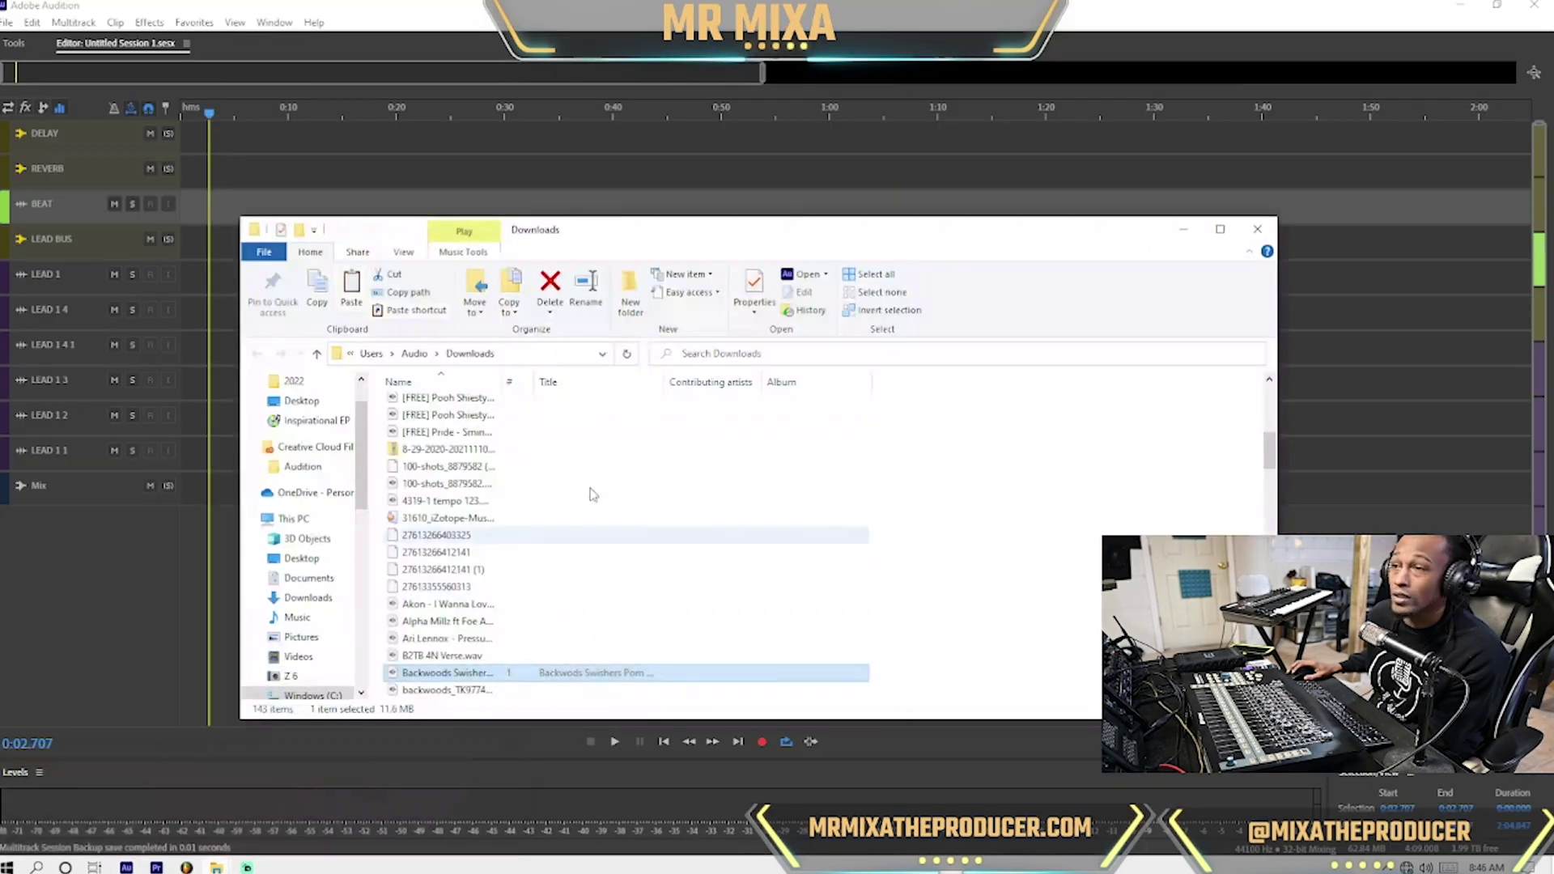
left_click(1257, 229)
left_click(217, 868)
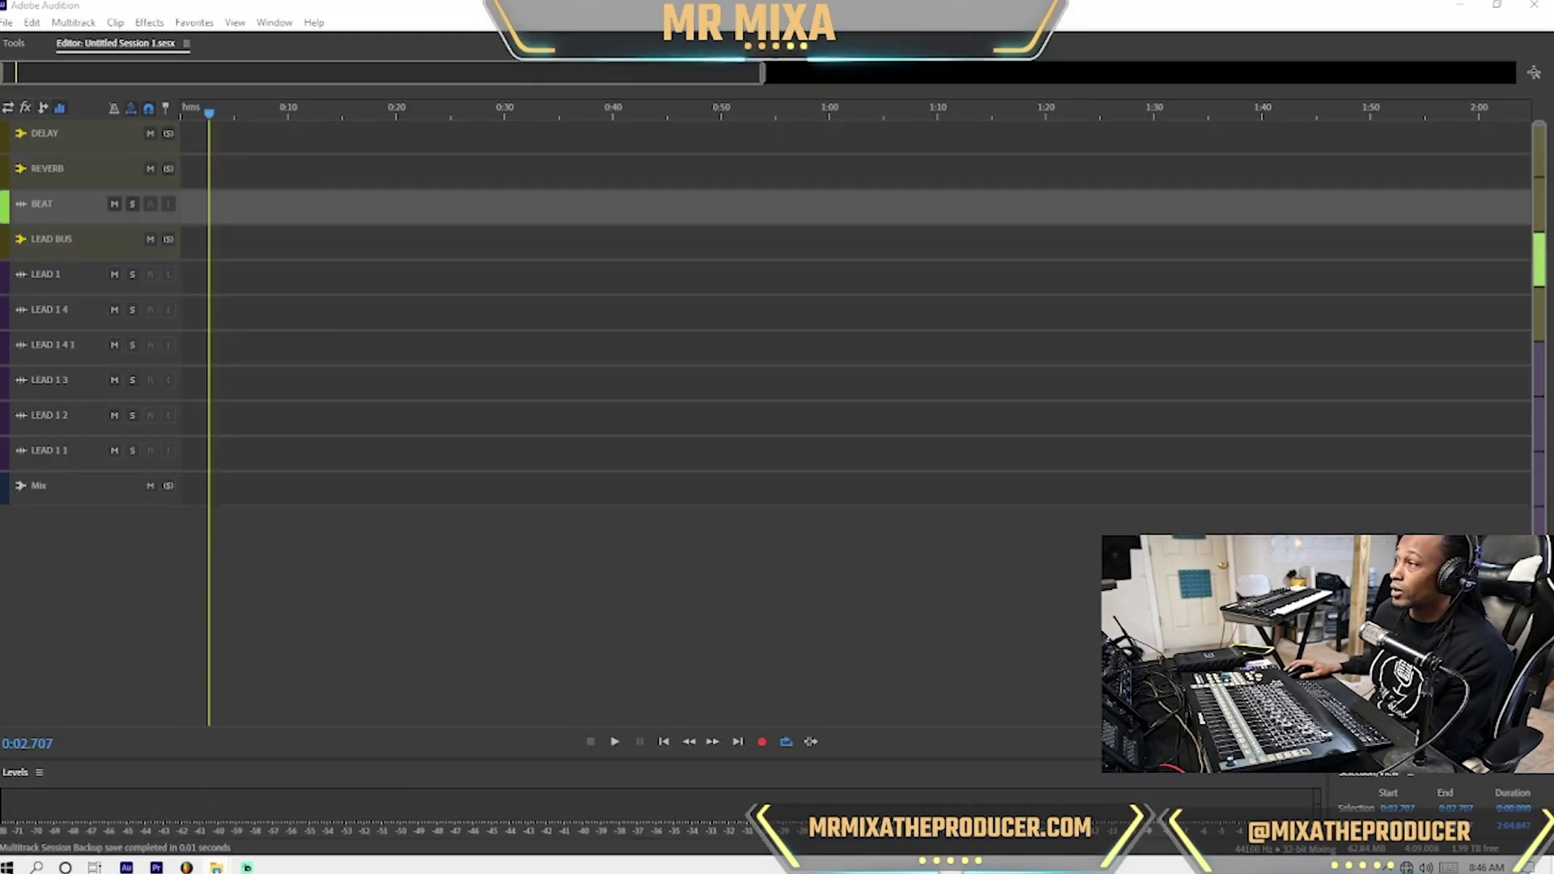
left_click_drag(1553, 242, 879, 186)
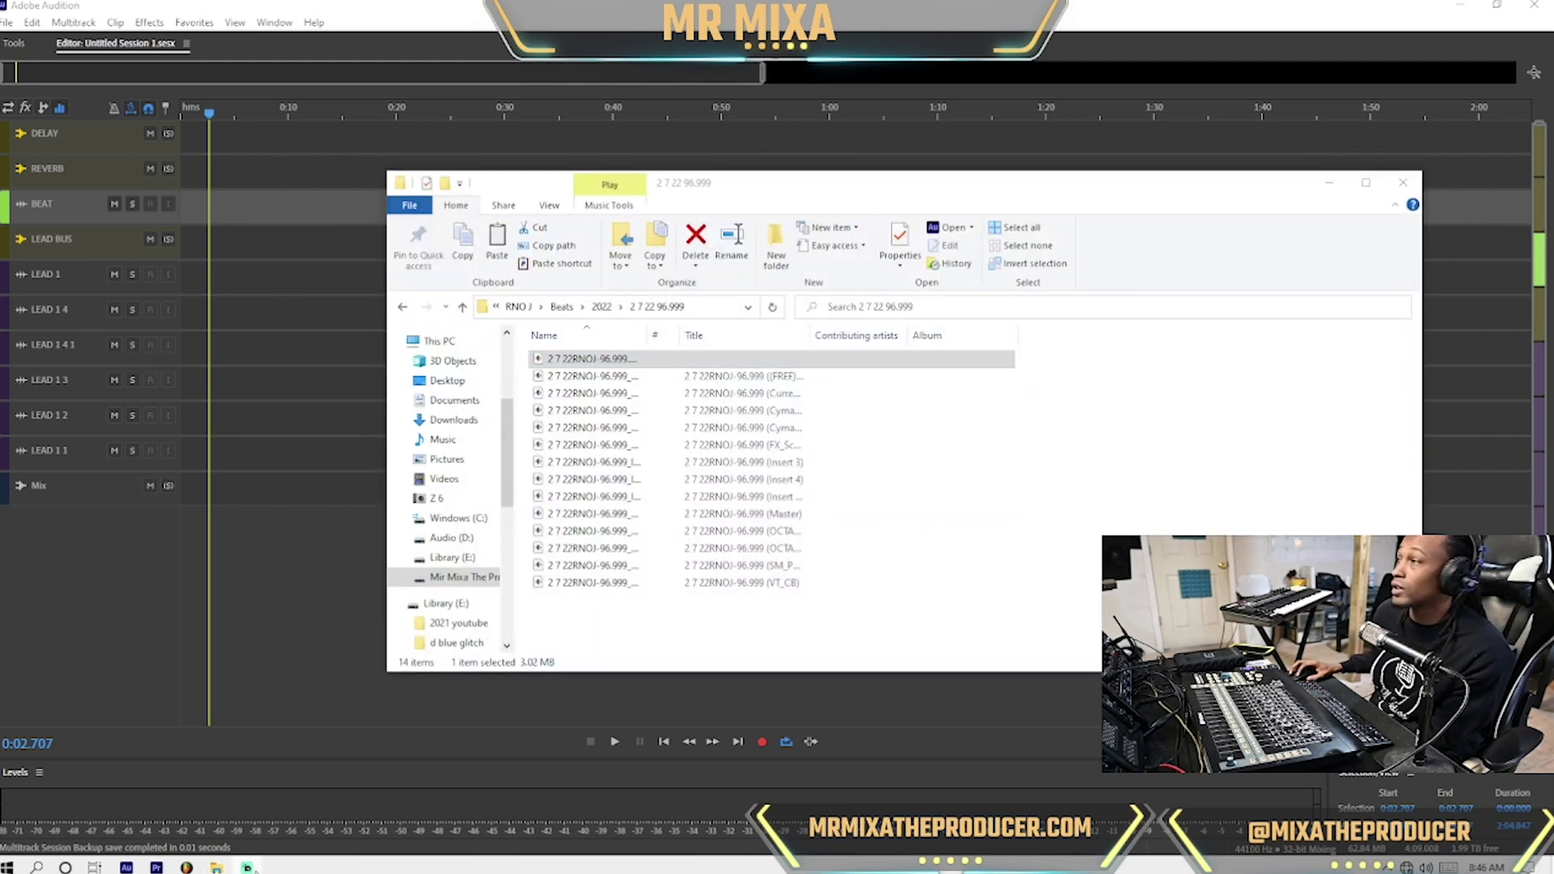
Select the ten individual stem files in the 2 7 22 96.999 folder, excluding the first three files and the Master file
left_click(662, 395)
key("ctrl+a")
left_click(633, 358, "ctrl")
left_click(779, 377, "ctrl")
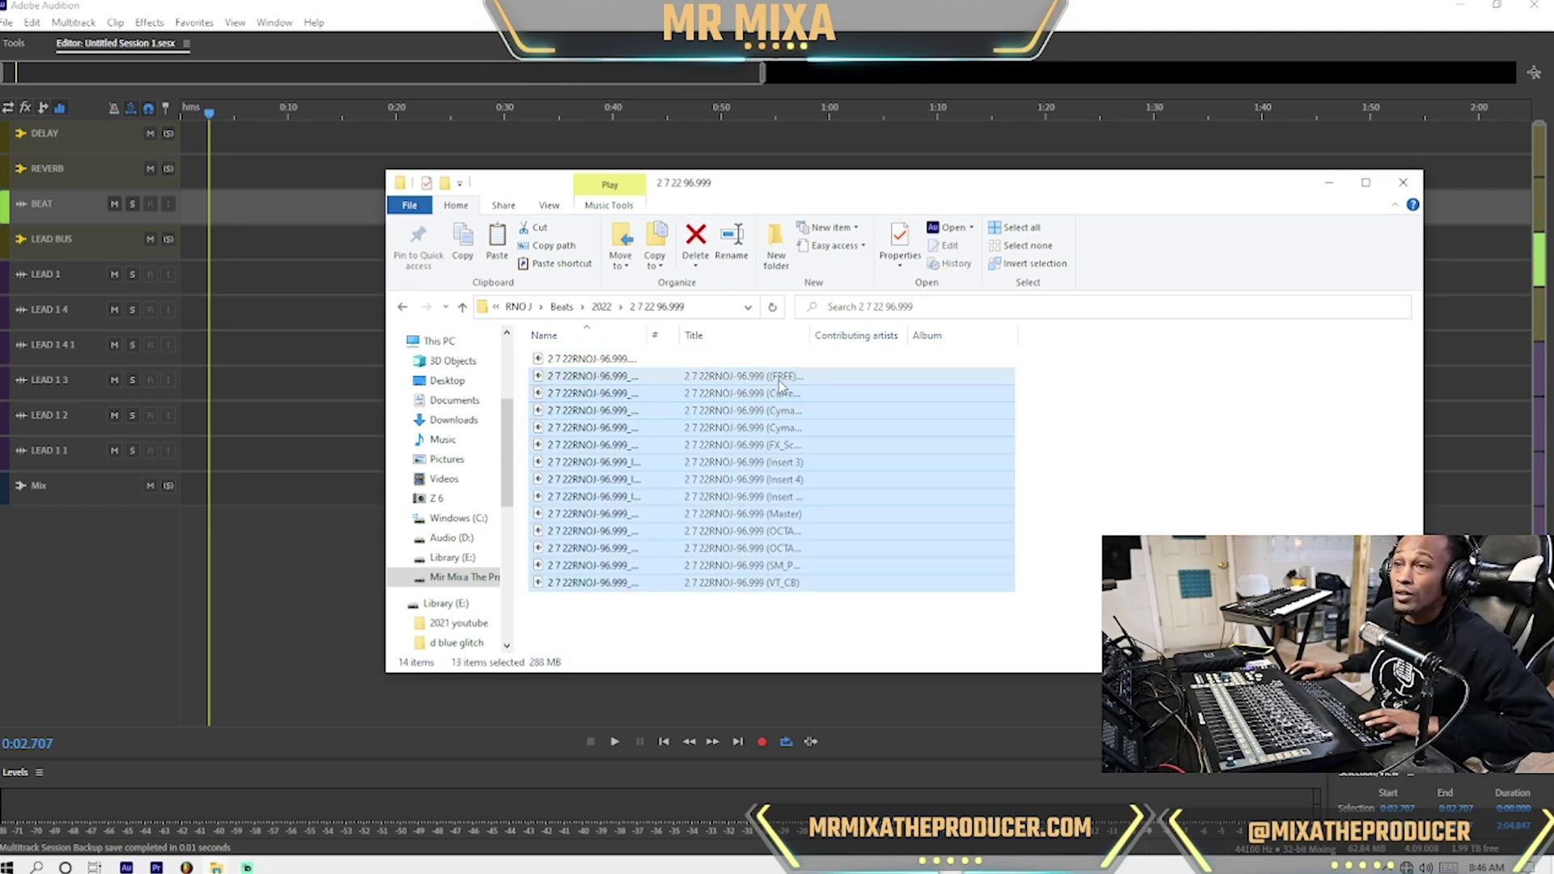
left_click(795, 397, "ctrl")
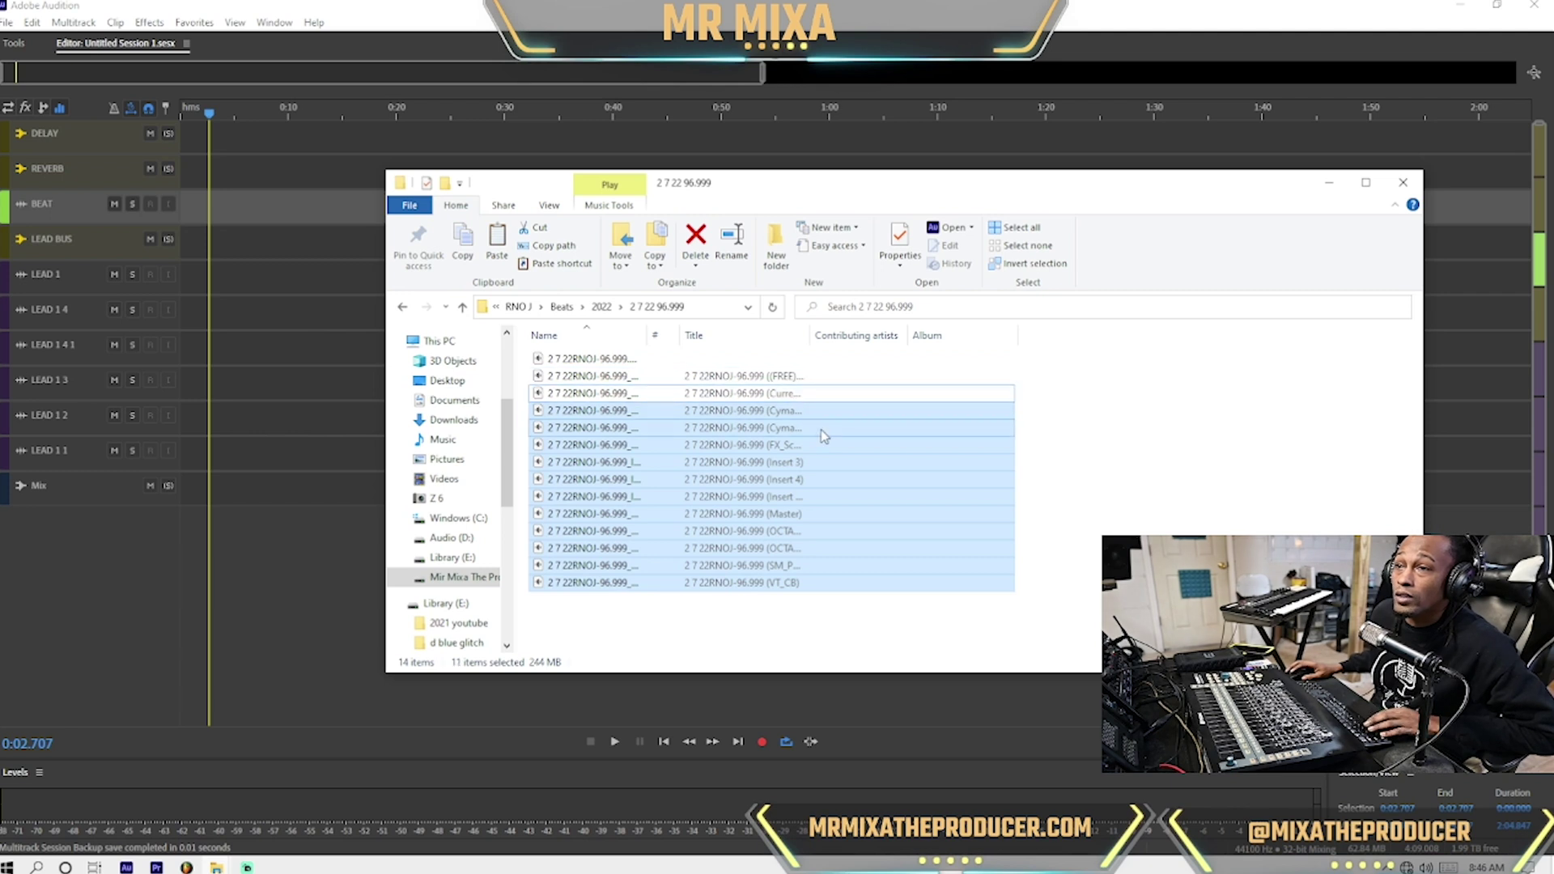
left_click(805, 515, "ctrl")
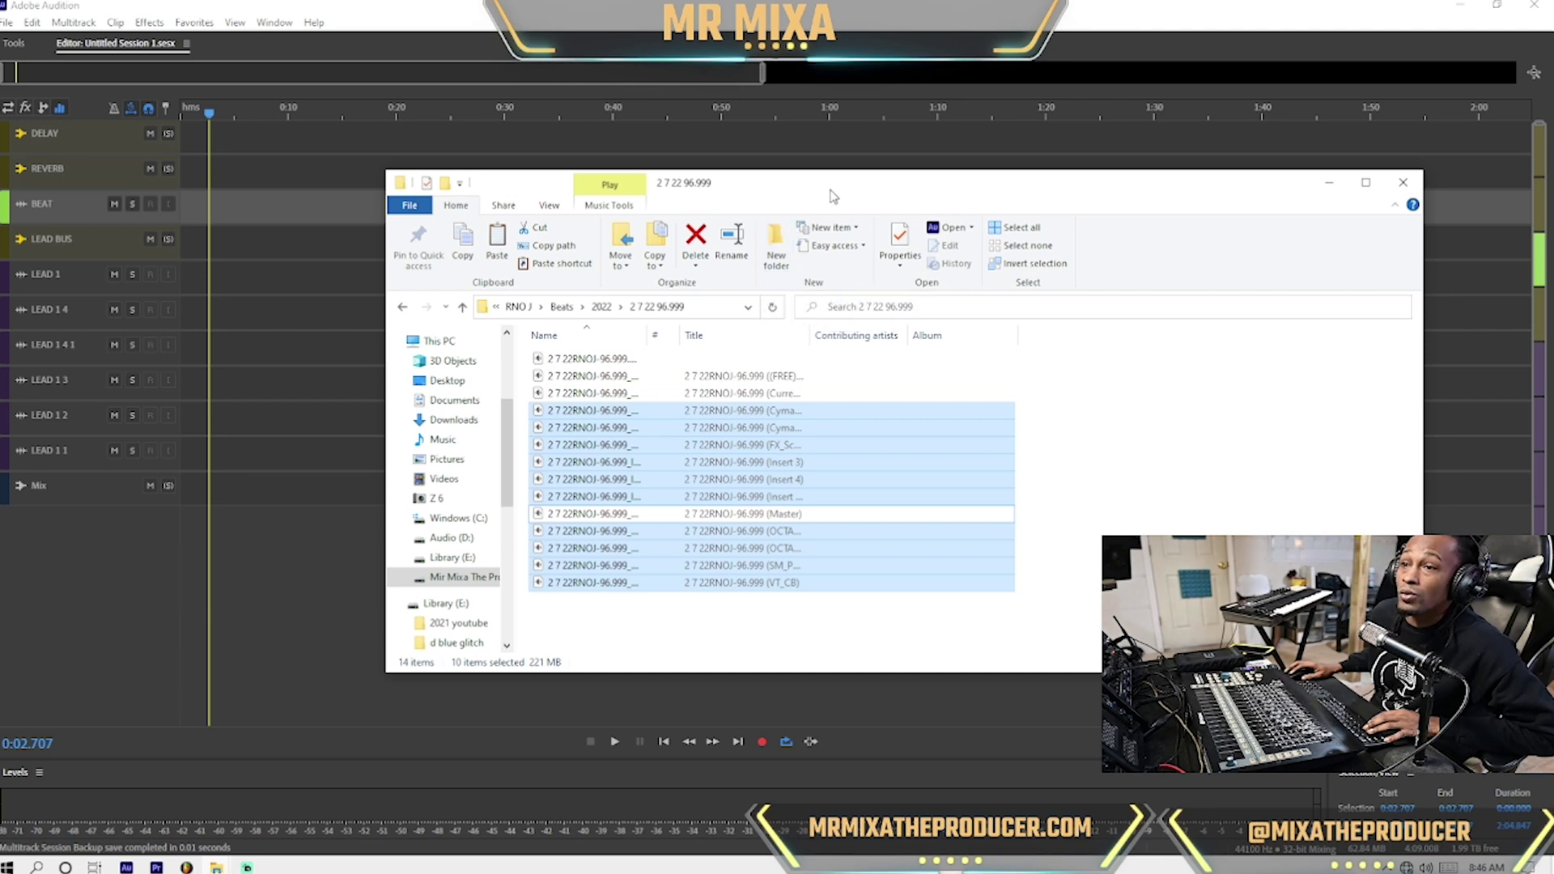
left_click_drag(838, 190, 1552, 243)
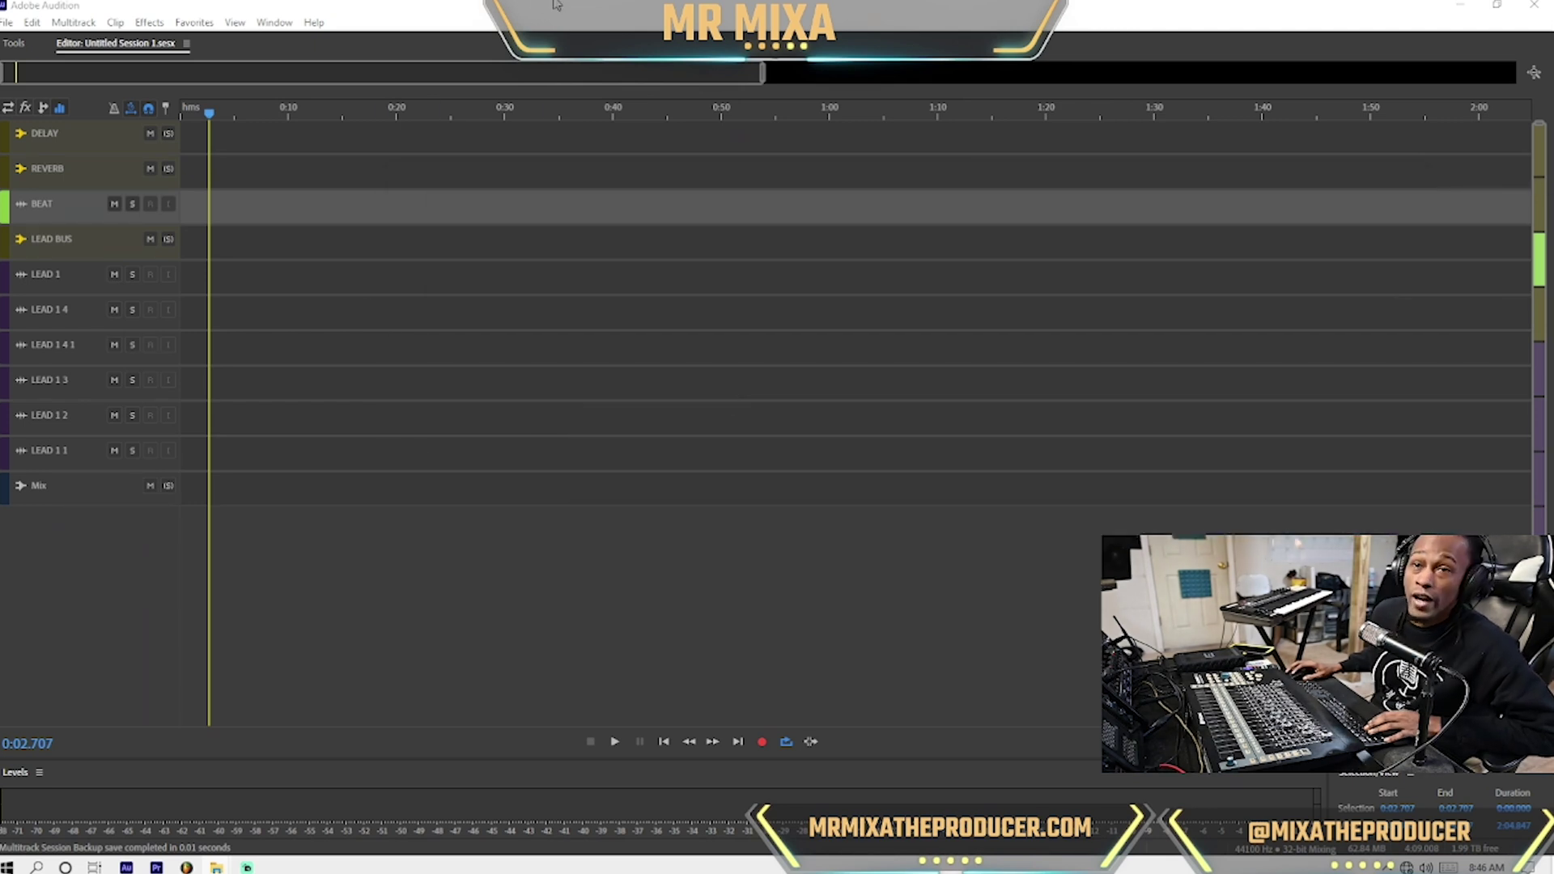
Add a stereo audio track directly below the REVERB track in Adobe Audition
right_click(274, 161)
mouse_move(384, 267)
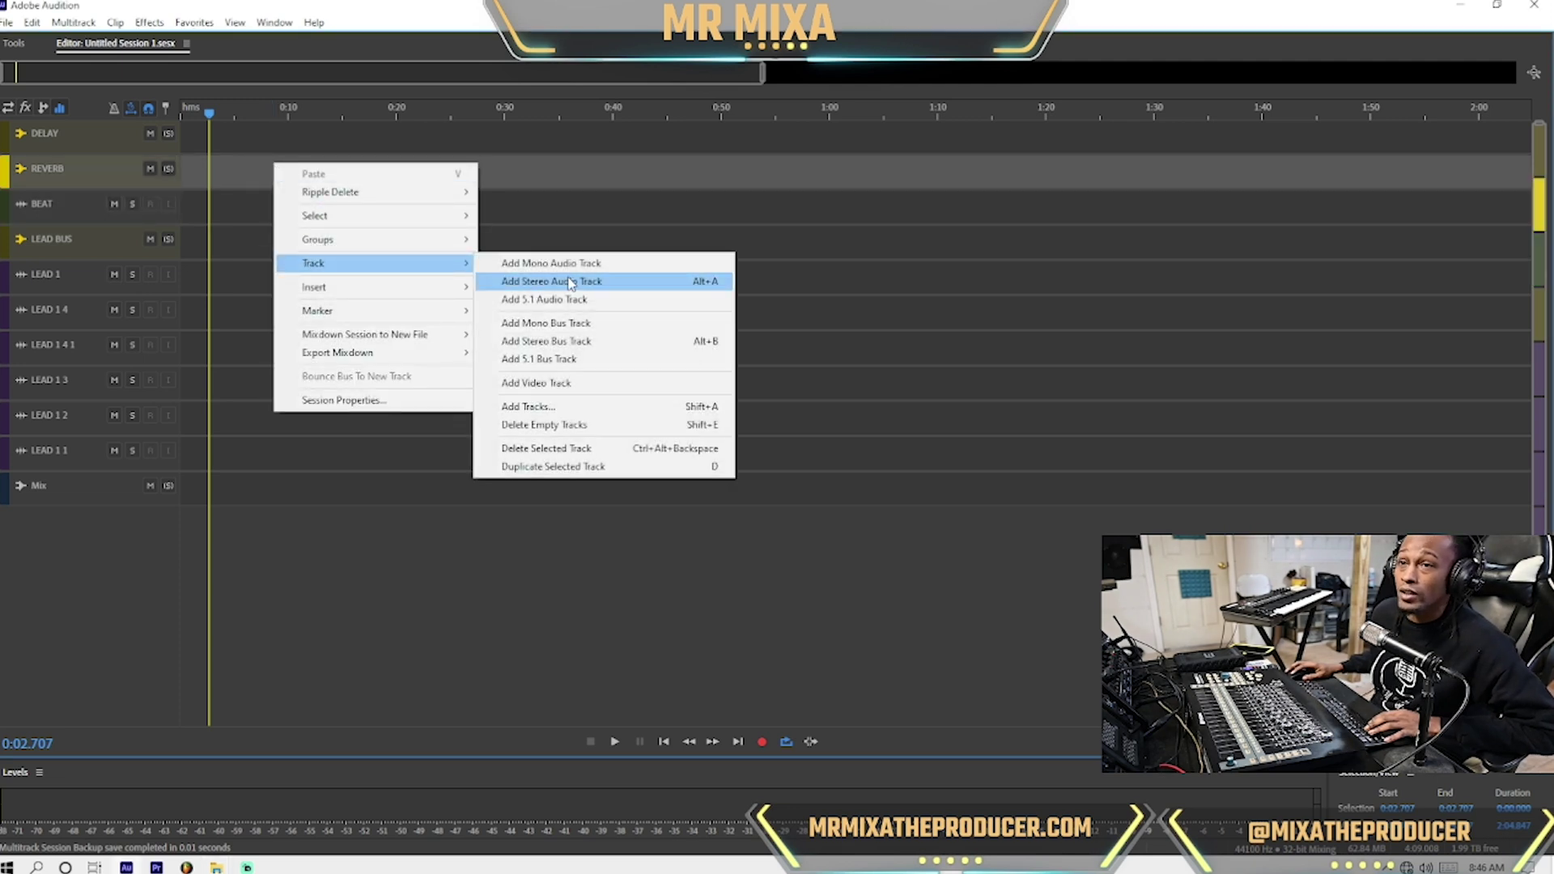
left_click(570, 281)
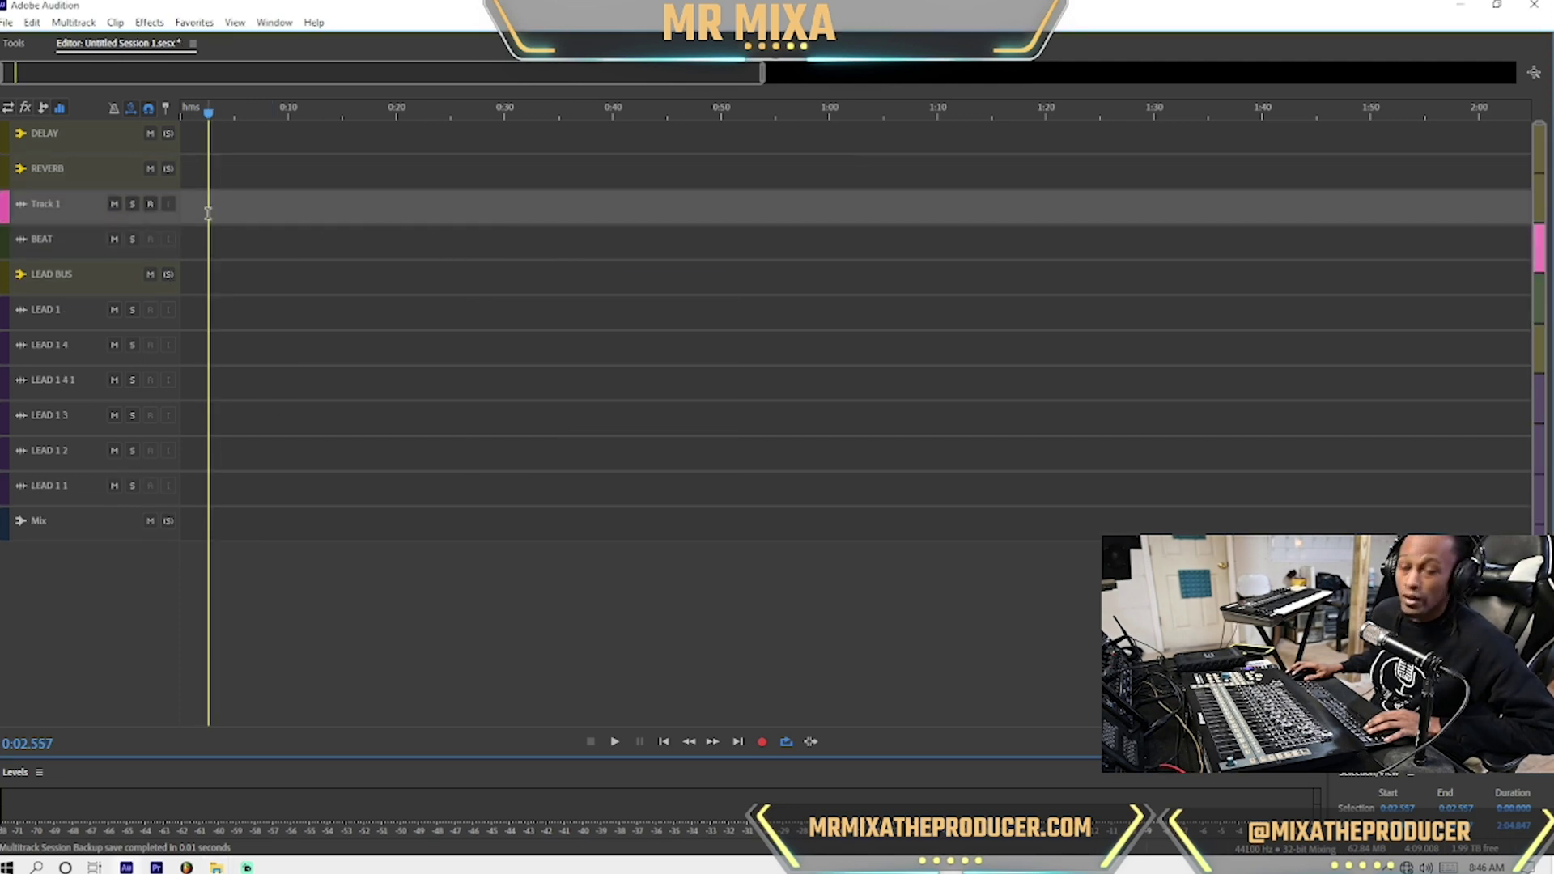
Duplicate the new Track 1 thirteen times
key("ctrl+d")
key("ctrl+d")
key("ctrl+d")
key("ctrl+d")
key("ctrl+d")
key("ctrl+d")
key("ctrl+d")
key("ctrl+d")
key("ctrl+d")
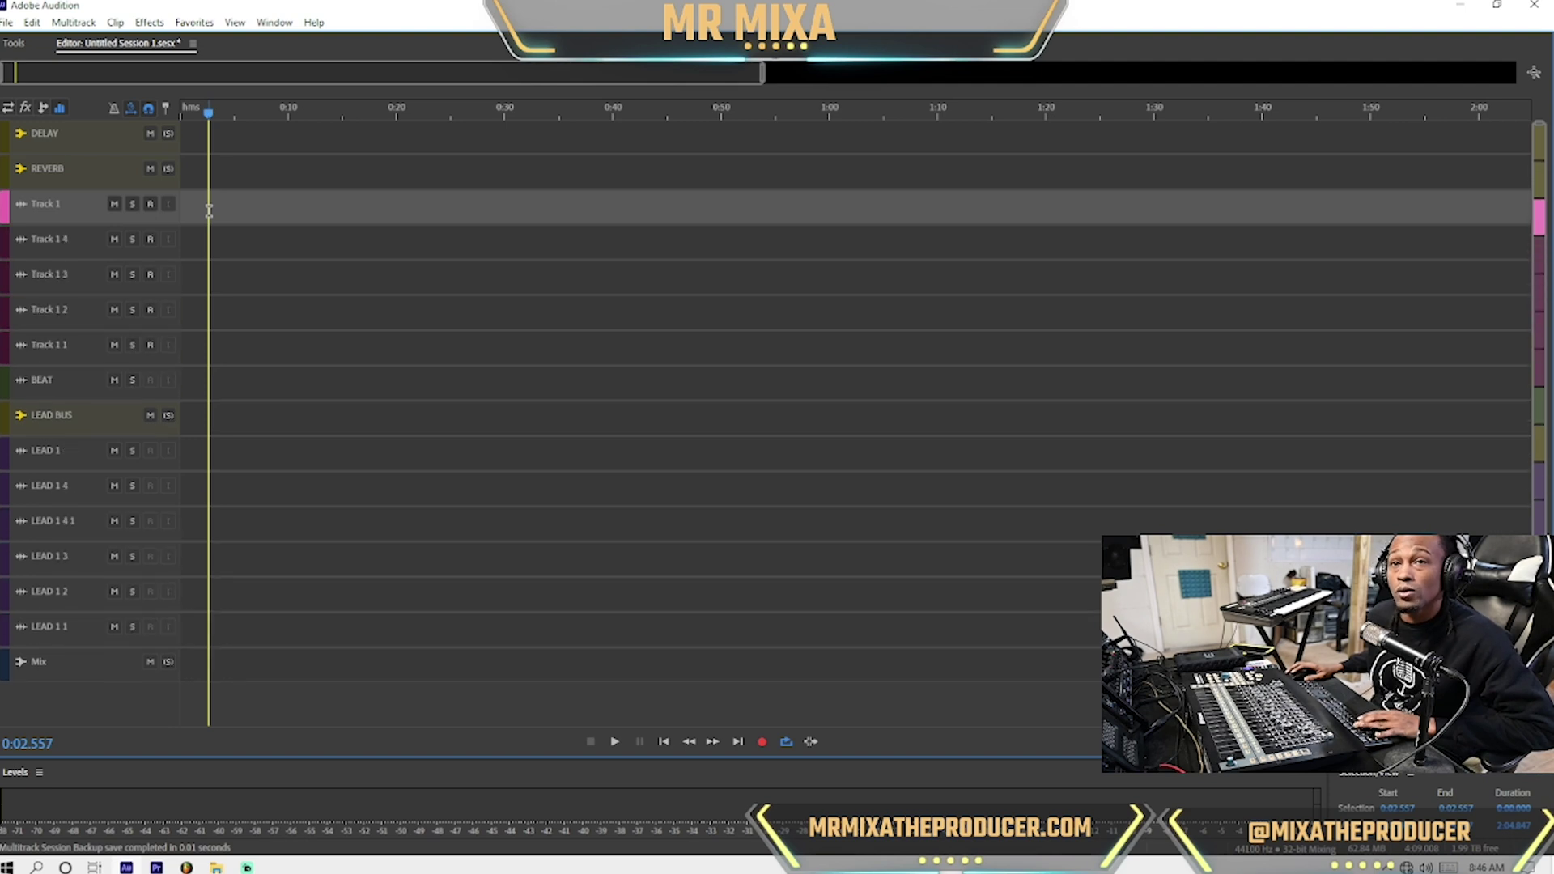
key("ctrl+d")
key("ctrl+d")
key("ctrl+d")
key("ctrl+d")
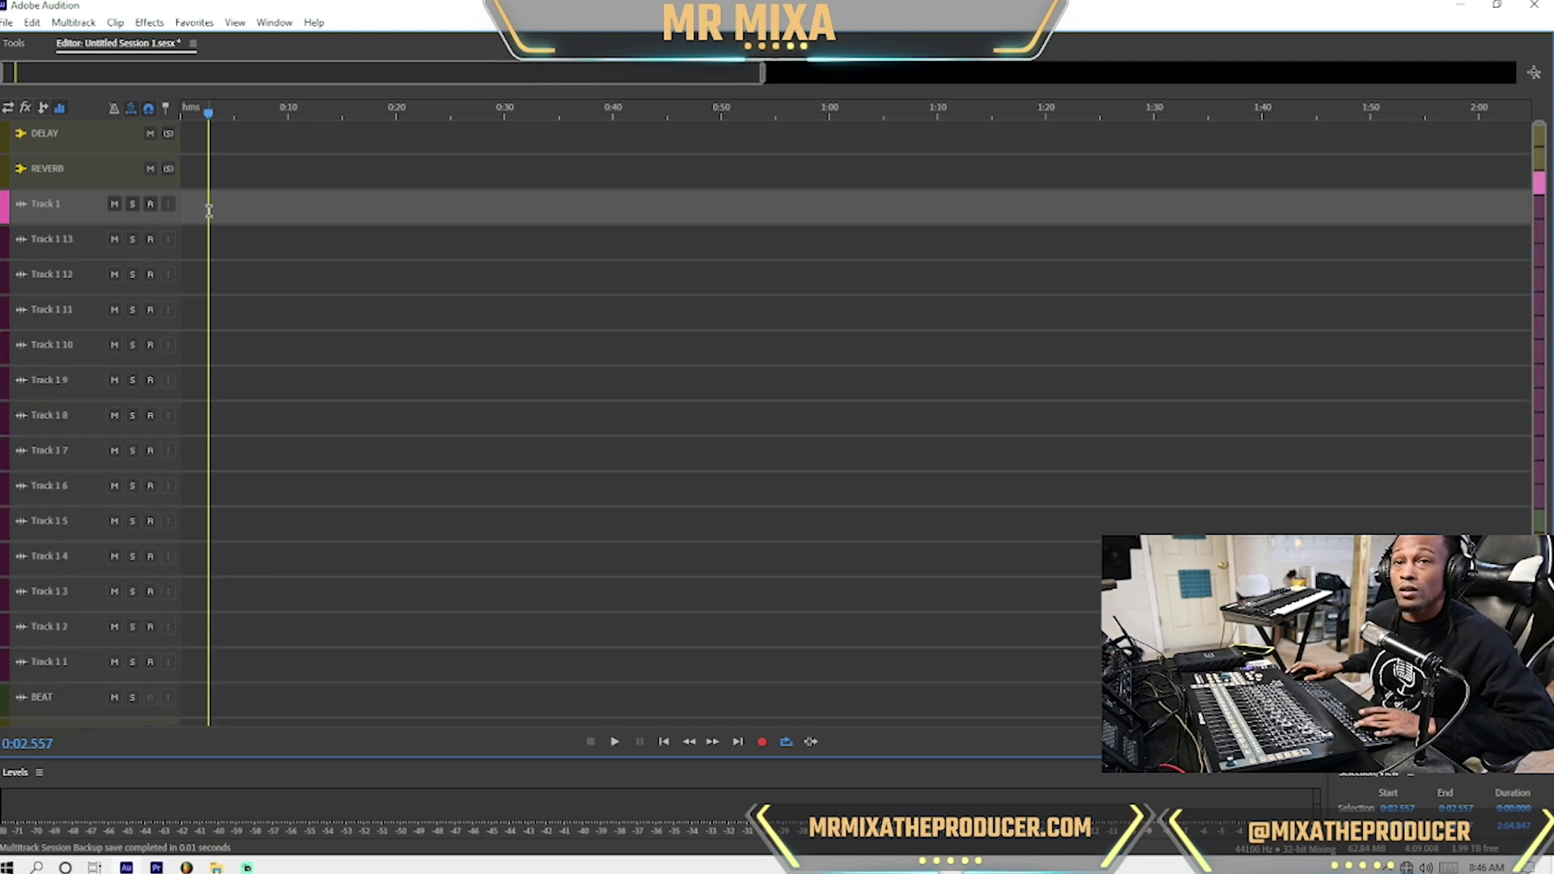
scroll(170, 409, "down", 2)
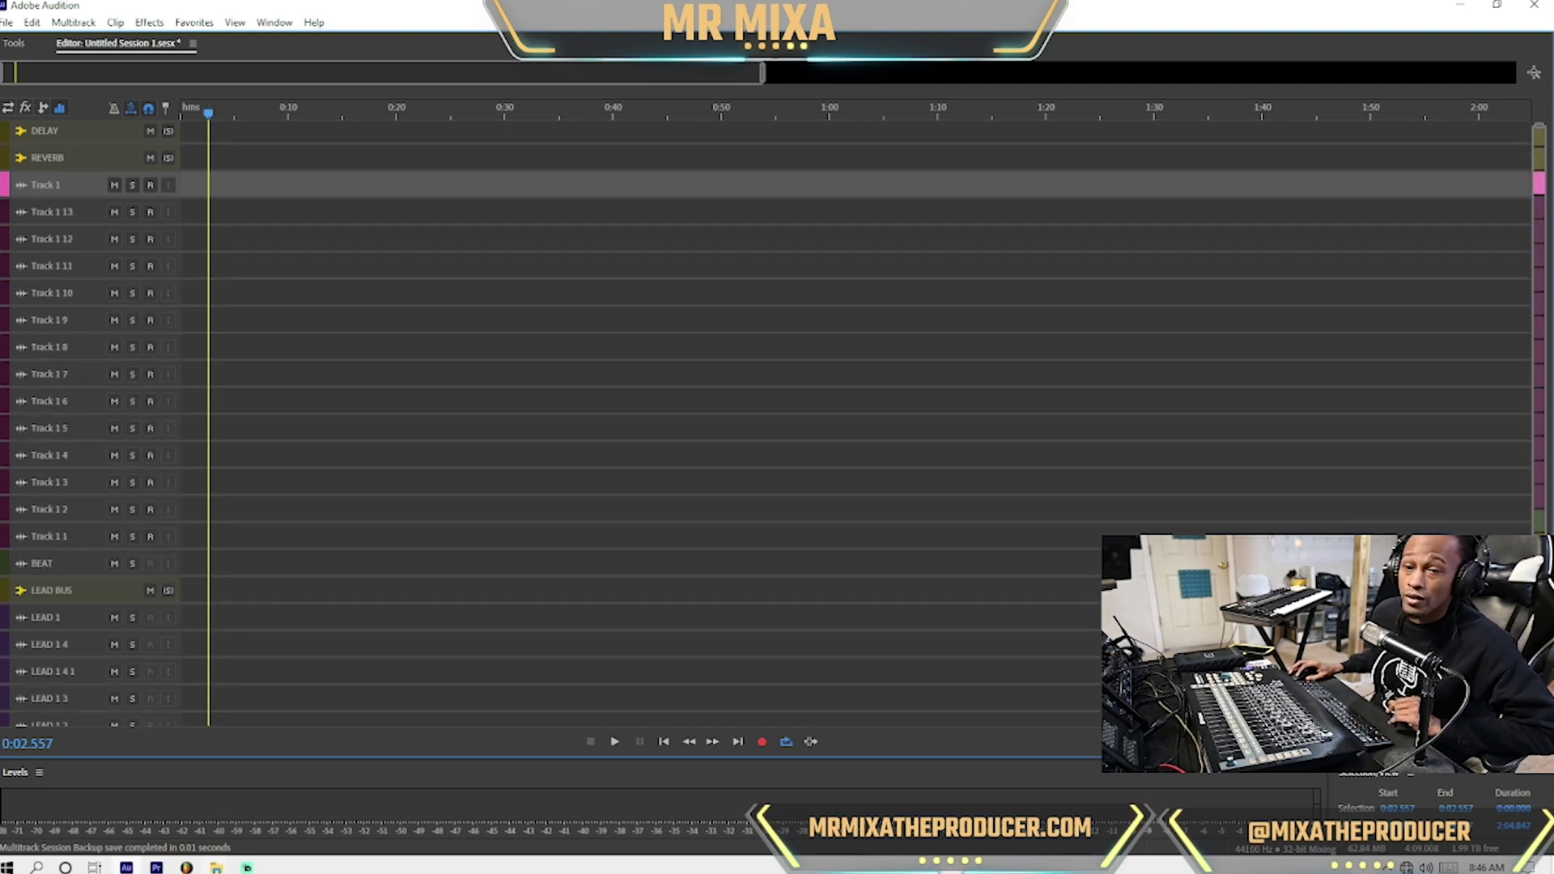
mouse_move(216, 867)
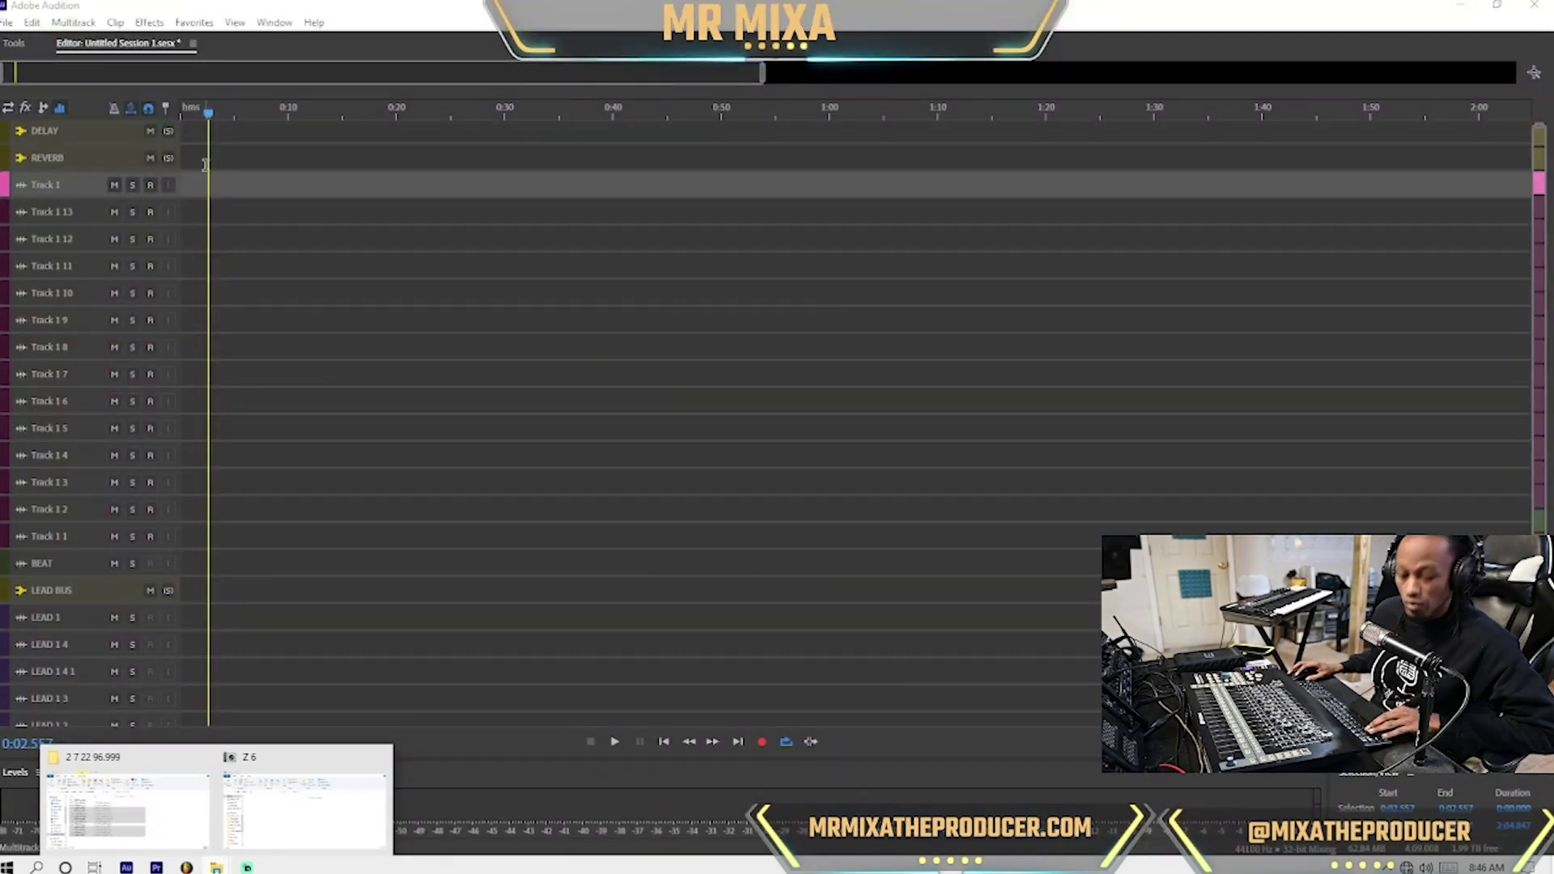
left_click(409, 5)
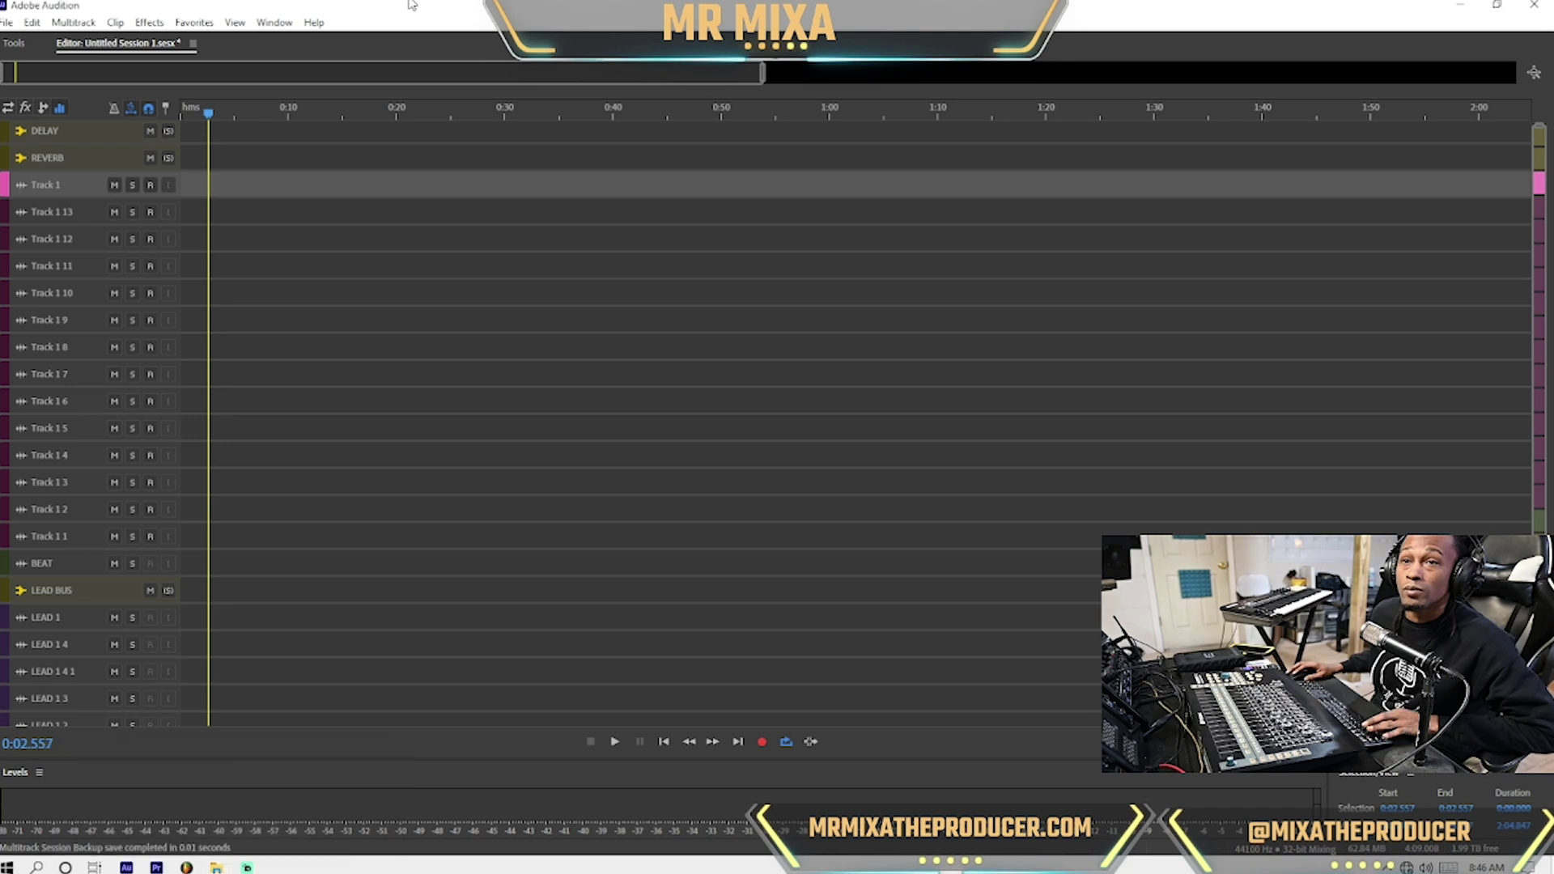
Undo the thirteen duplications of Track 1
key("ctrl+z")
key("ctrl+z")
key("ctrl+z")
key("ctrl+z")
key("ctrl+z")
key("ctrl+z")
key("ctrl+z")
key("ctrl+z")
key("ctrl+z")
key("ctrl+z")
key("ctrl+z")
key("ctrl+z")
key("ctrl+z")
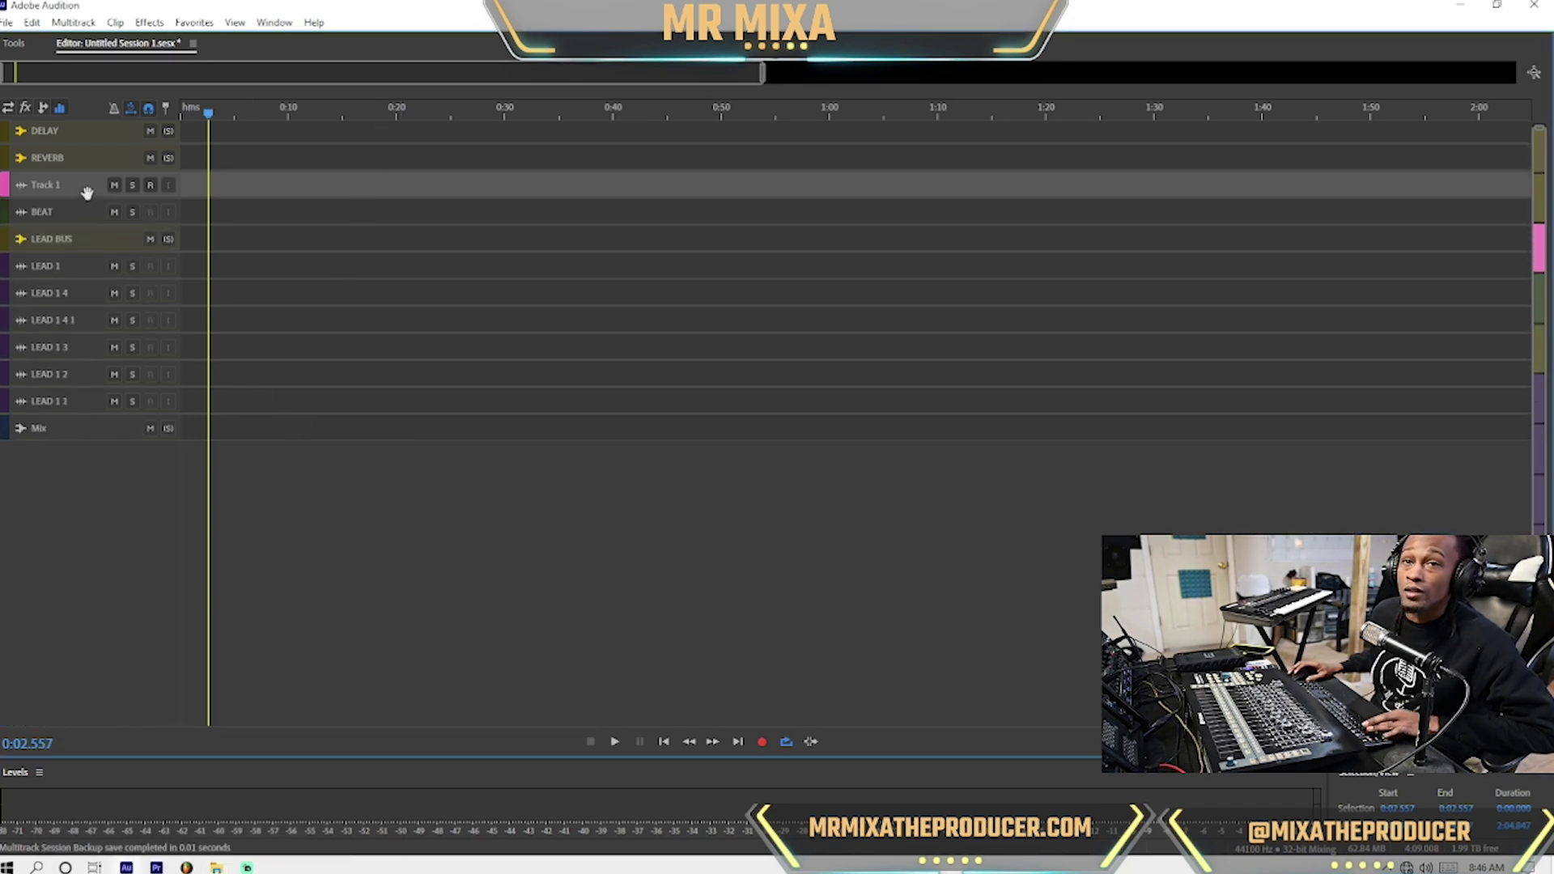
Enlarge the tracks, show their input and output routing, and check the output choices for Track 1
scroll(87, 192, "up", 3)
left_click(7, 106)
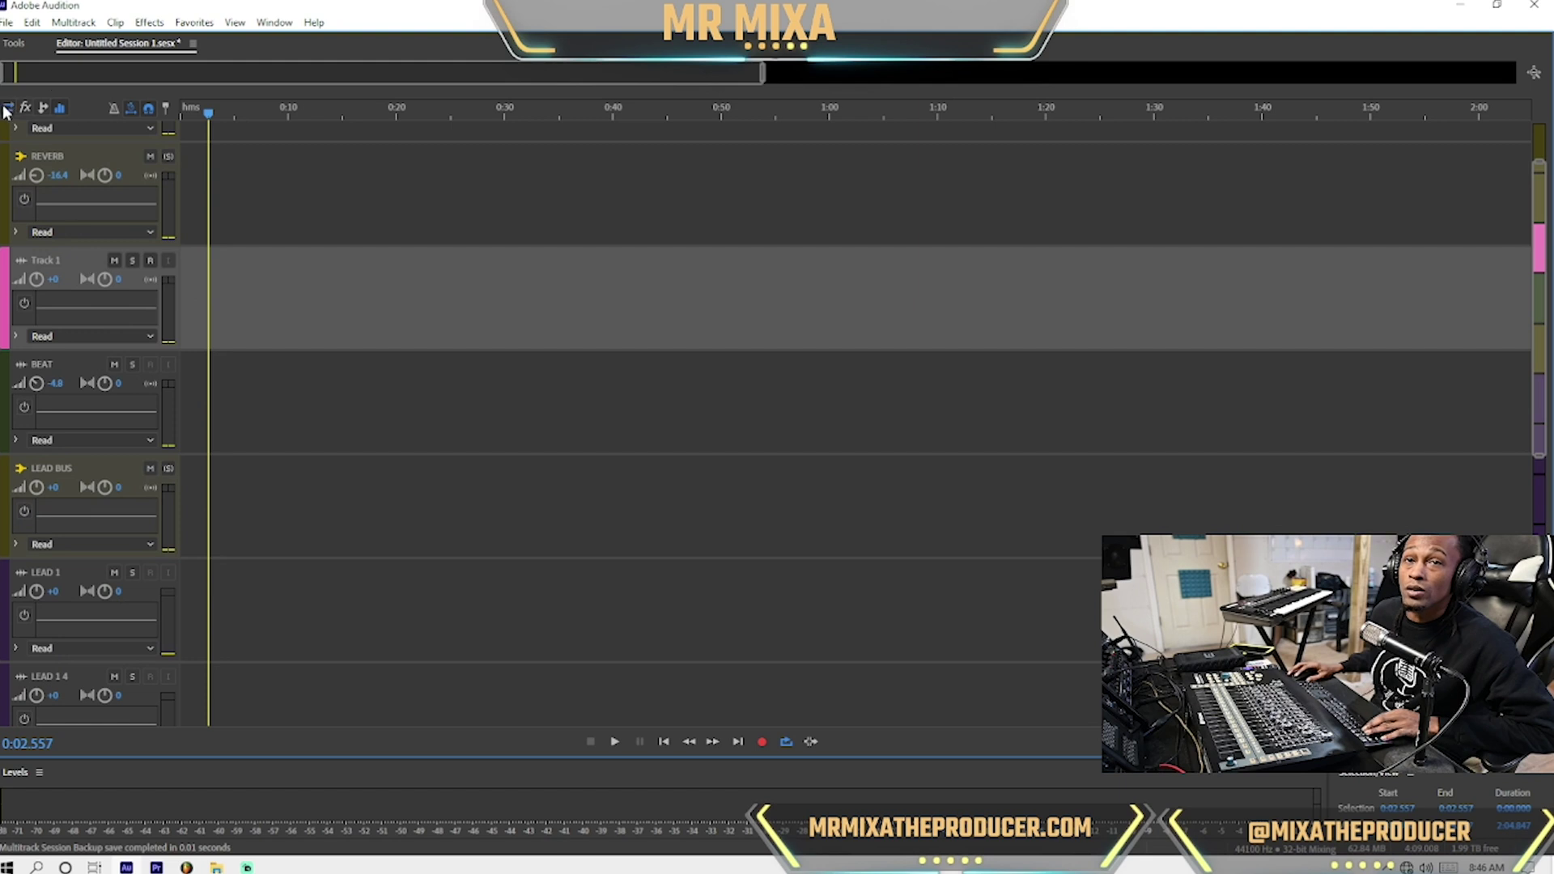
left_click(75, 315)
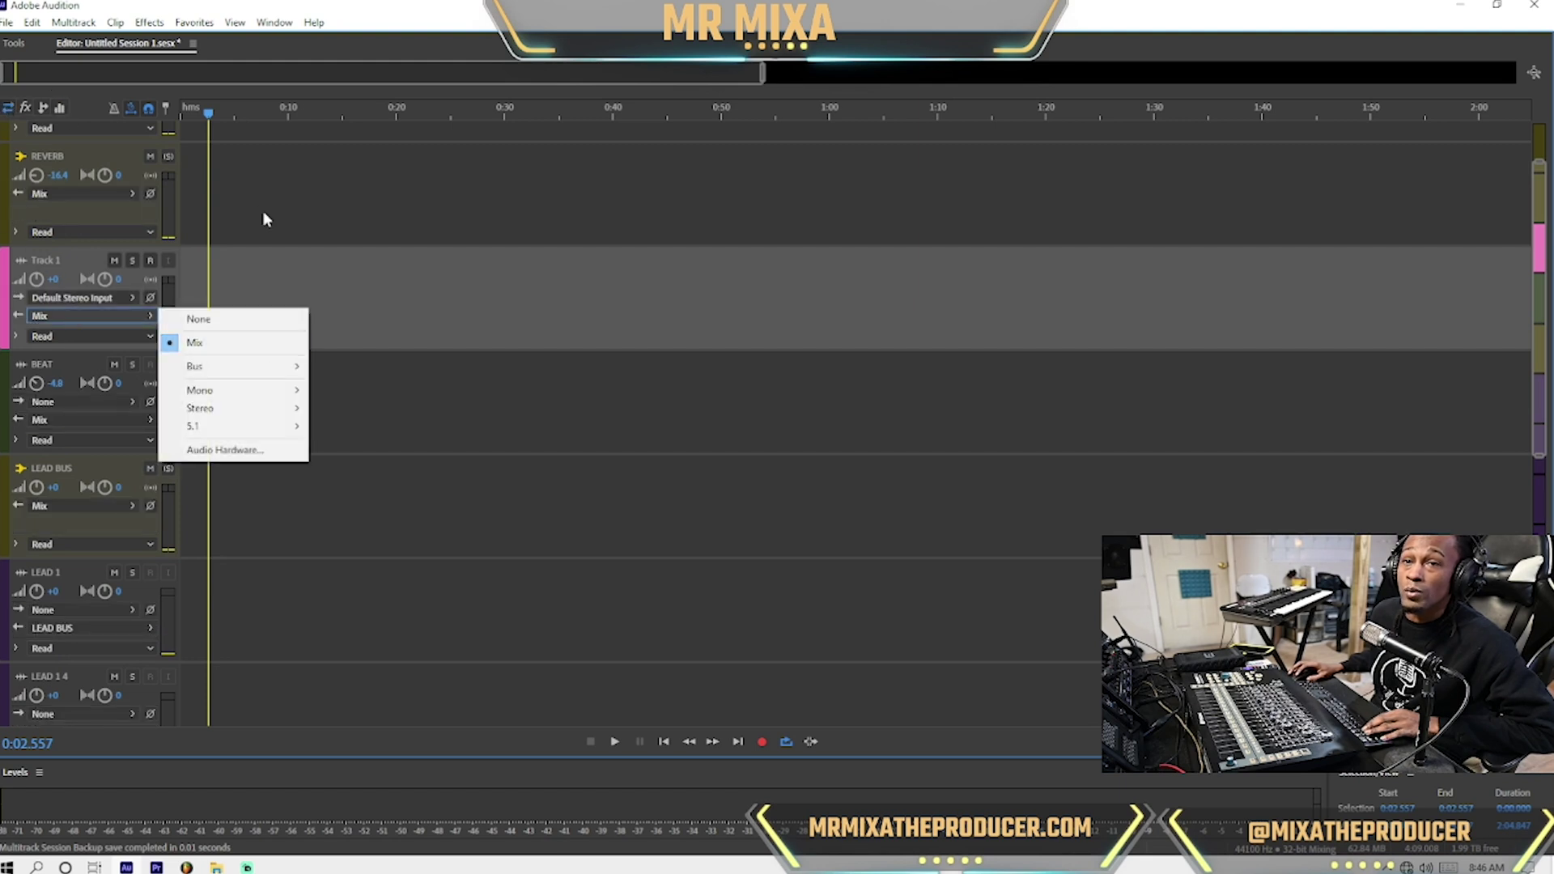
left_click(259, 188)
Add a stereo bus track below REVERB and name it BEAT
right_click(259, 188)
mouse_move(337, 283)
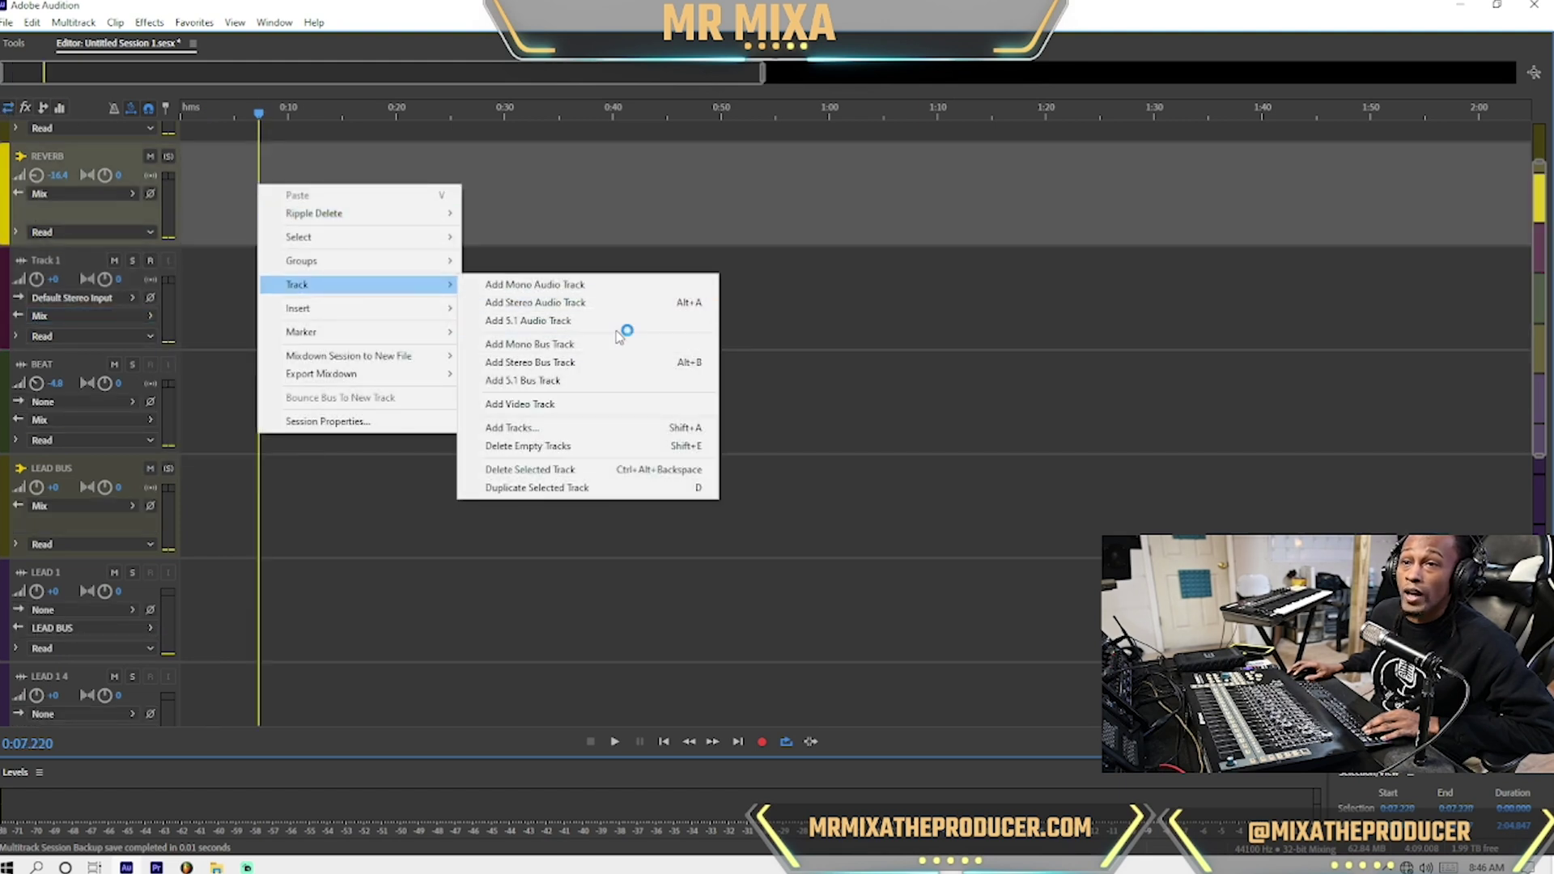
left_click(612, 370)
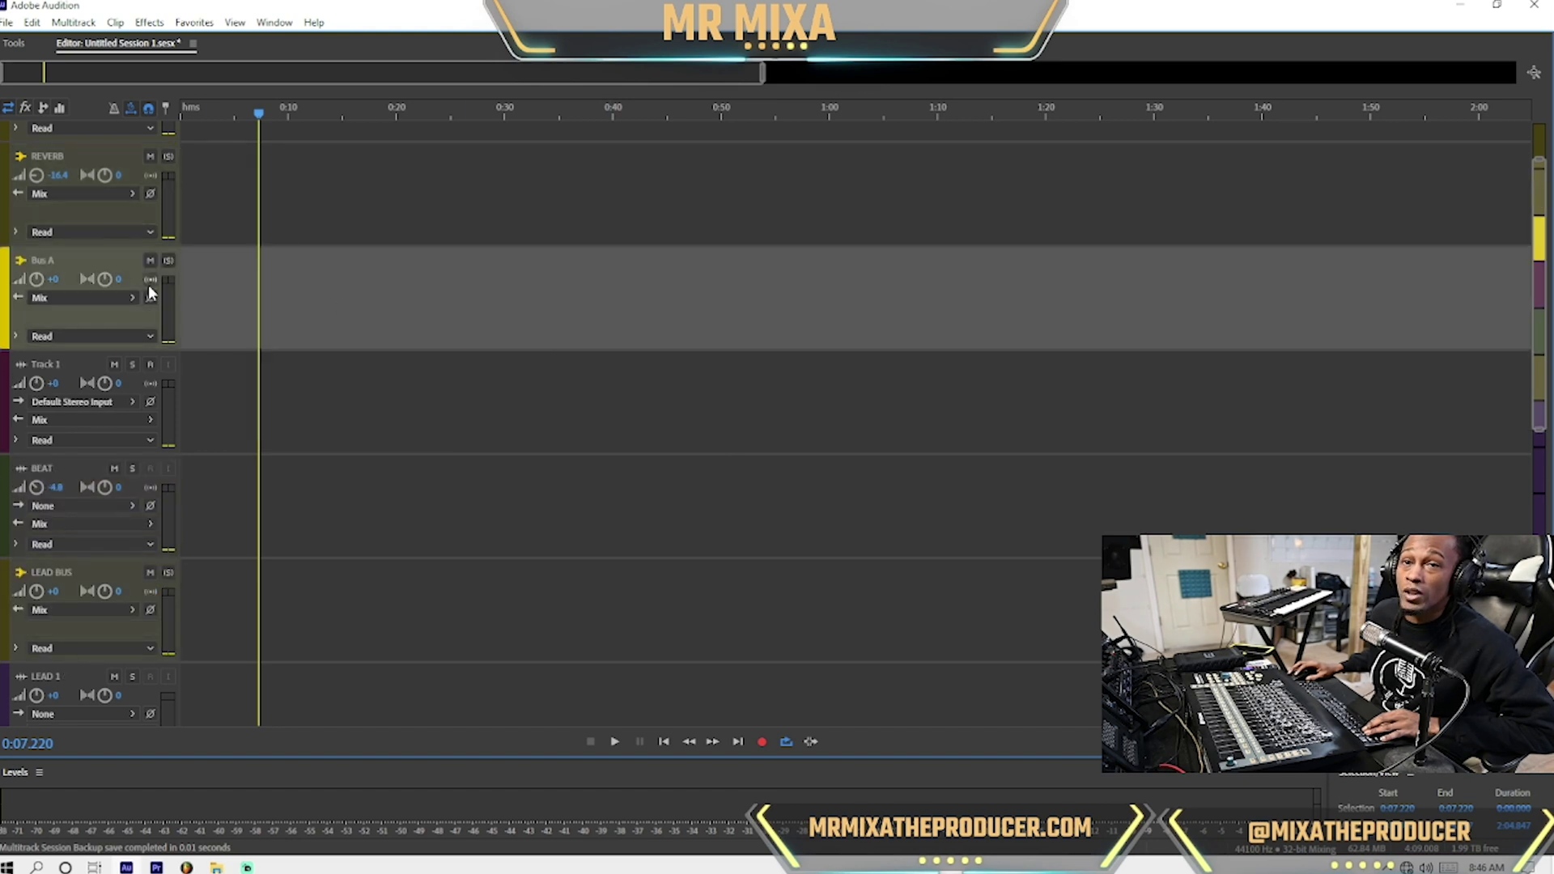
left_click(46, 267)
type("BEAT")
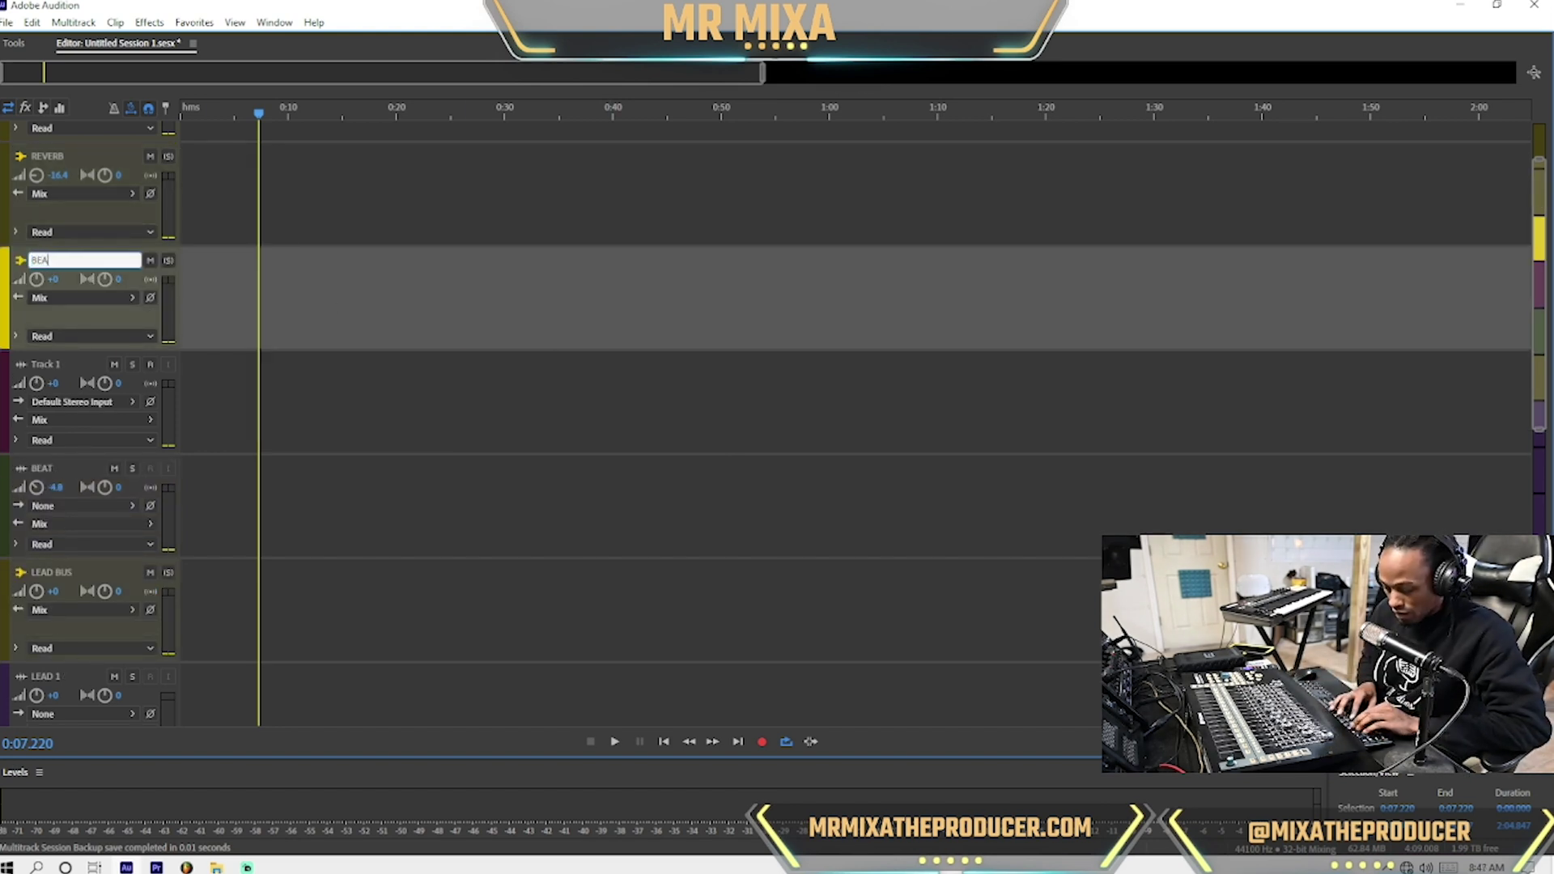
key("Return")
Route the output of Track 1 to the BEAT bus
left_click(101, 429)
mouse_move(251, 476)
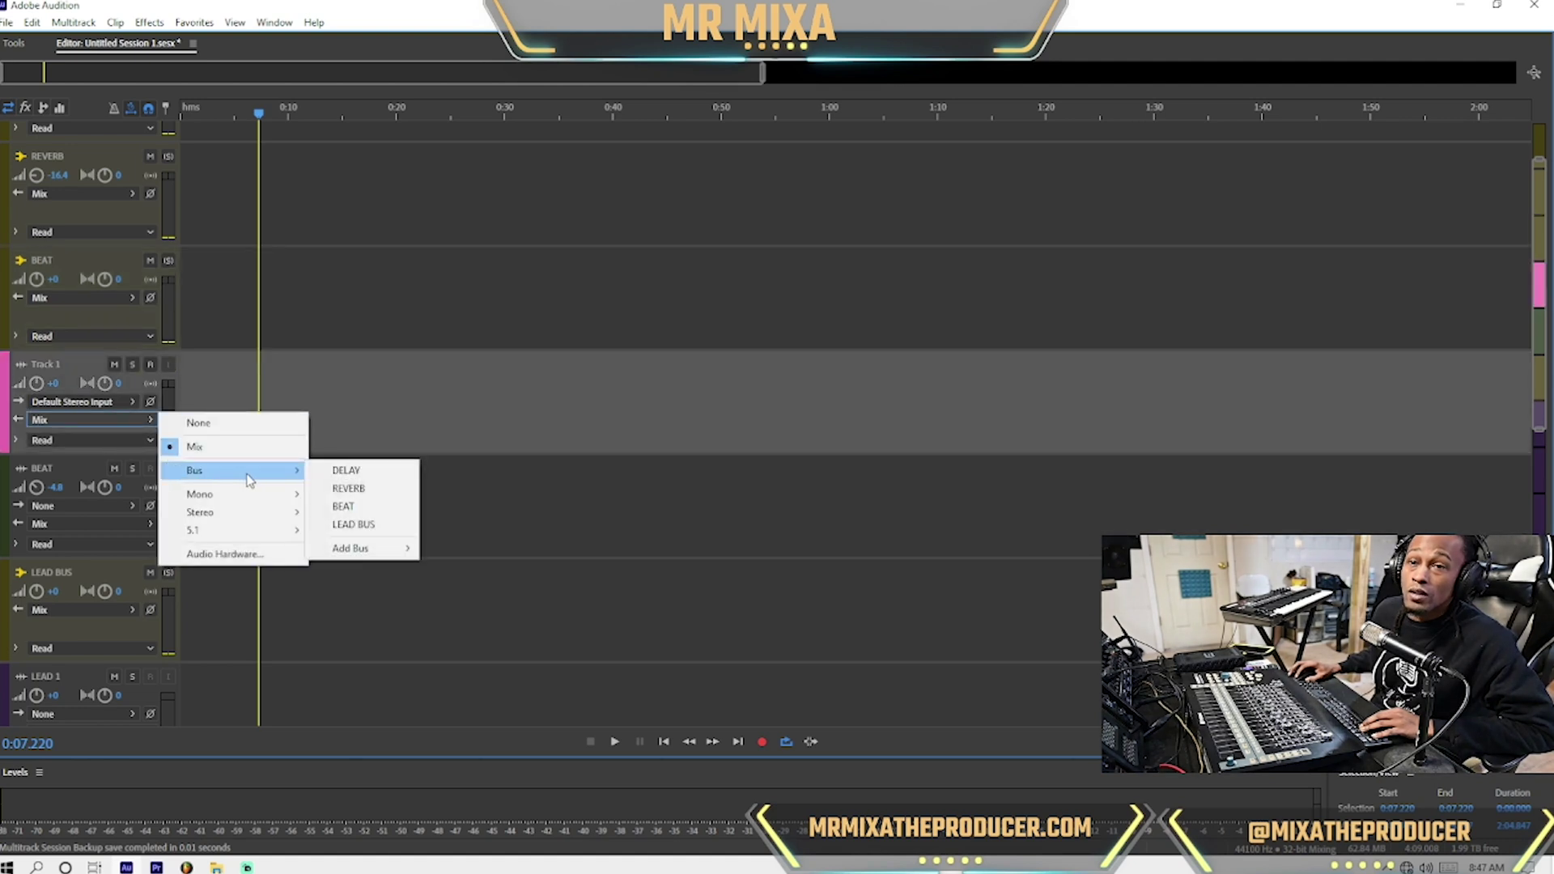
left_click(356, 503)
Rename Track 1 as BEAT STEMS
left_click(55, 363)
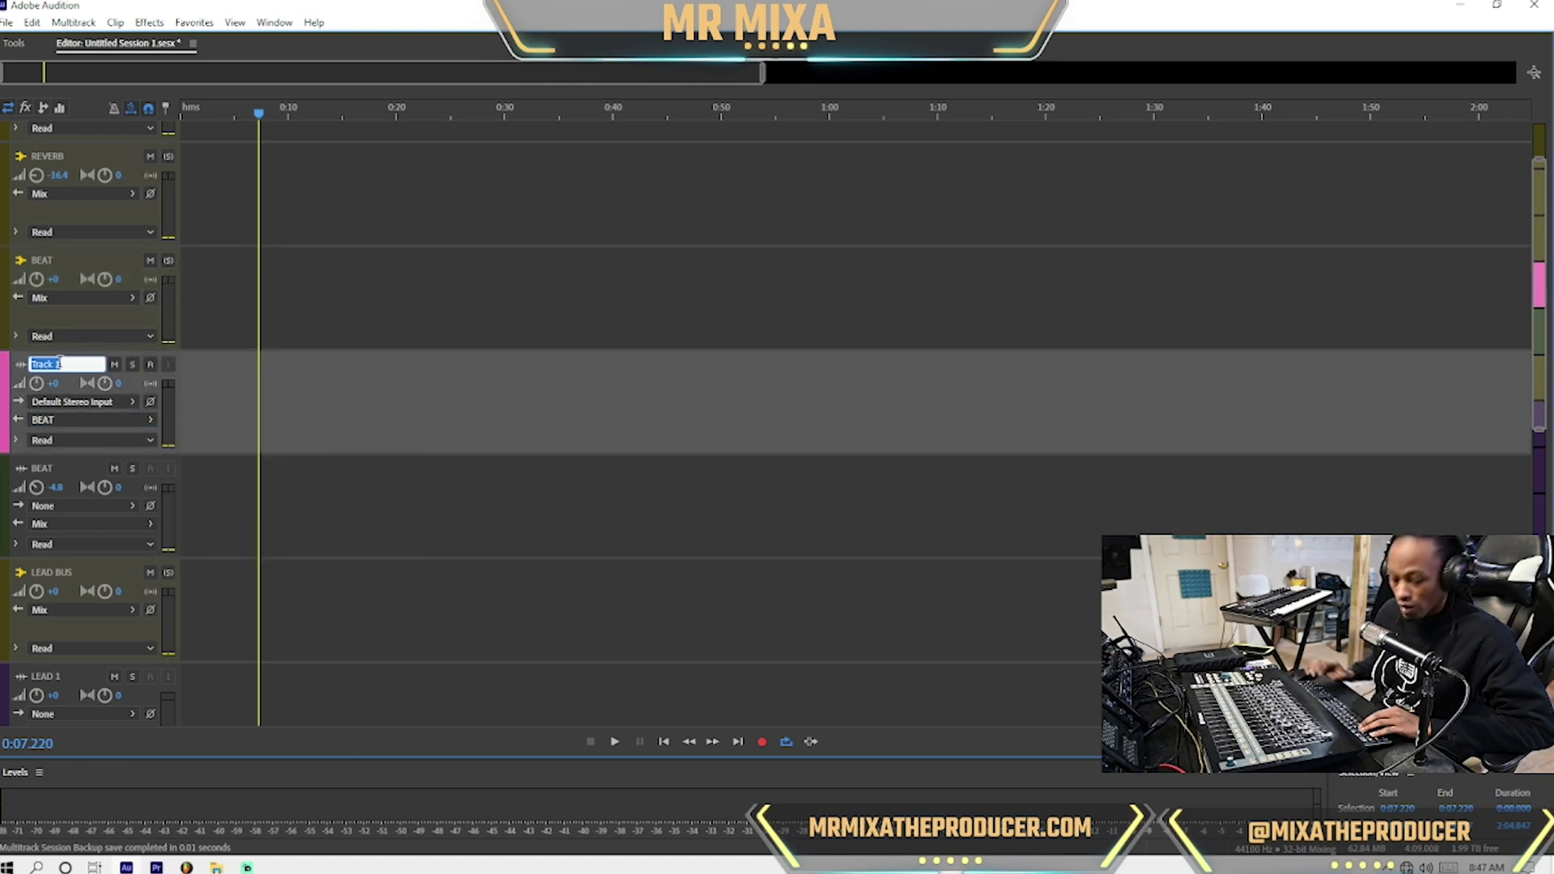
type("BEAT")
key("Return")
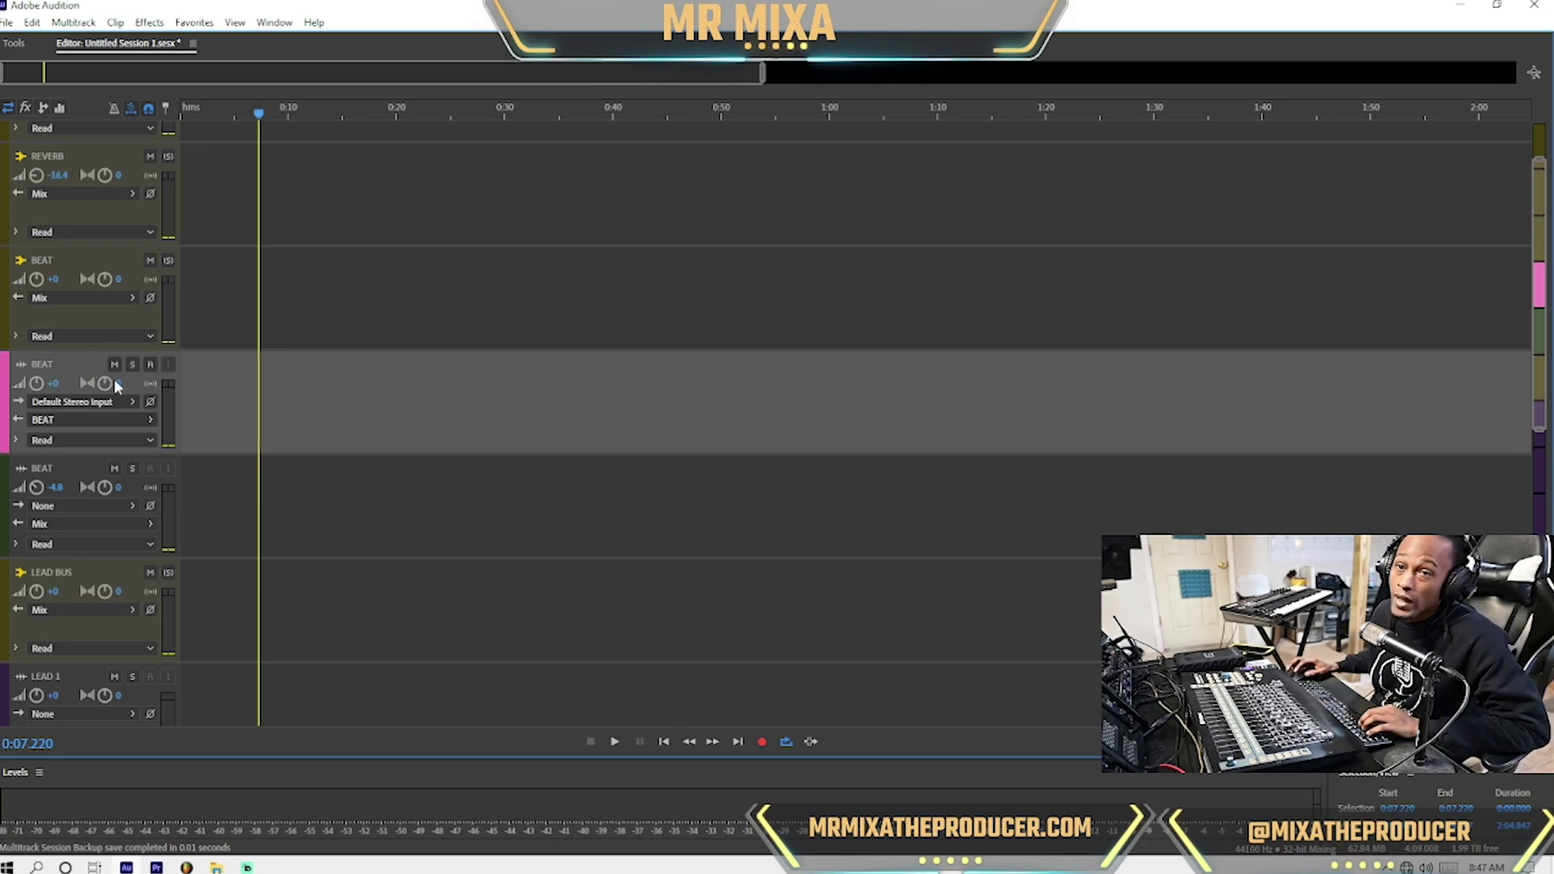
left_click(235, 396)
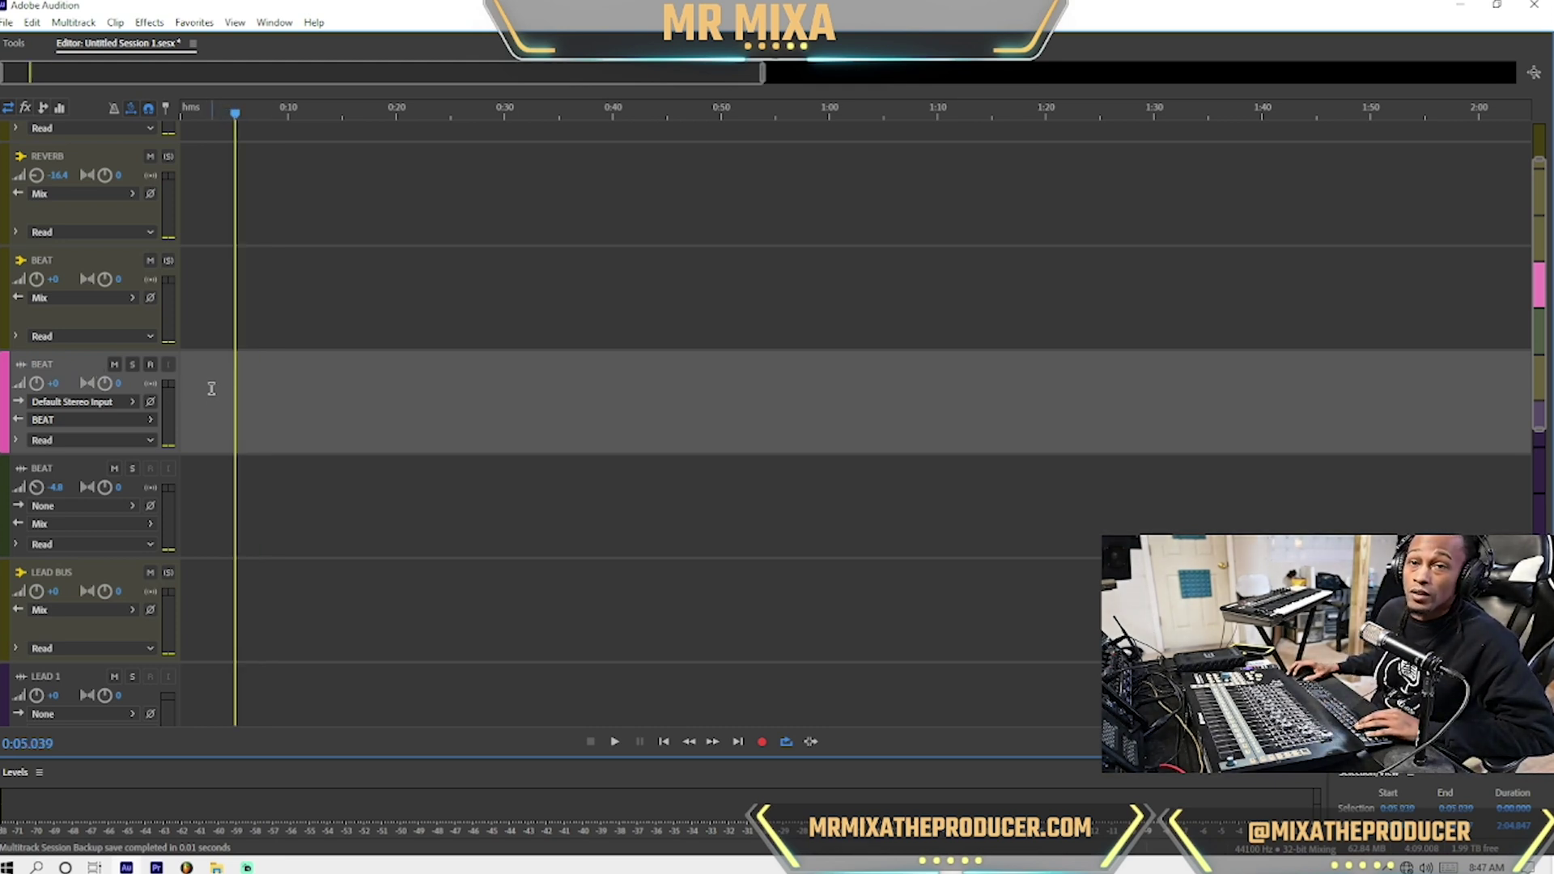
left_click(50, 364)
left_click(69, 365)
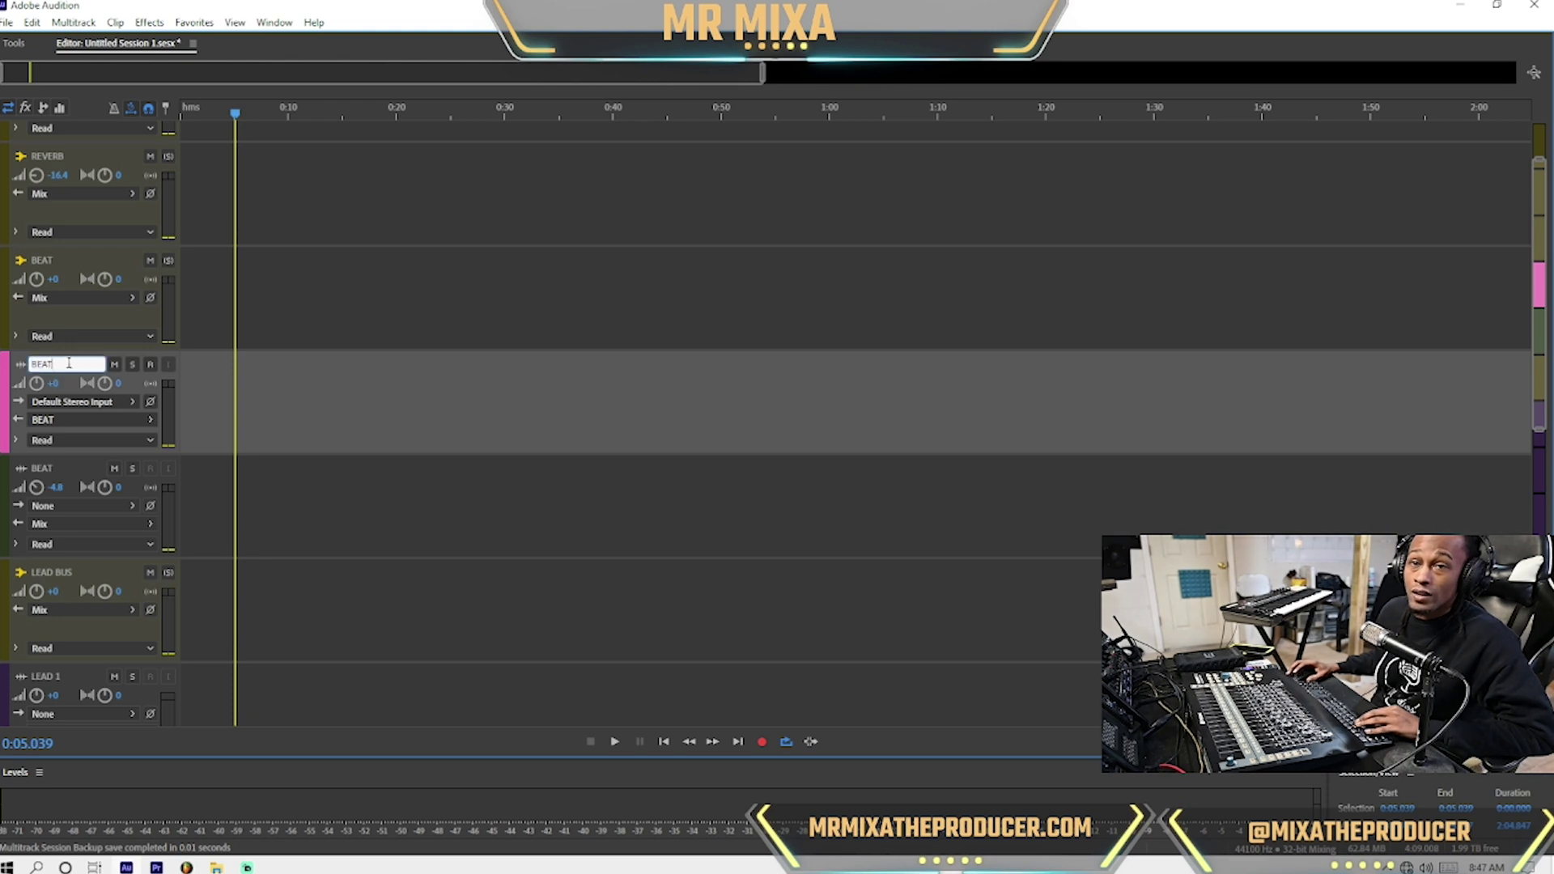
type("STEMS")
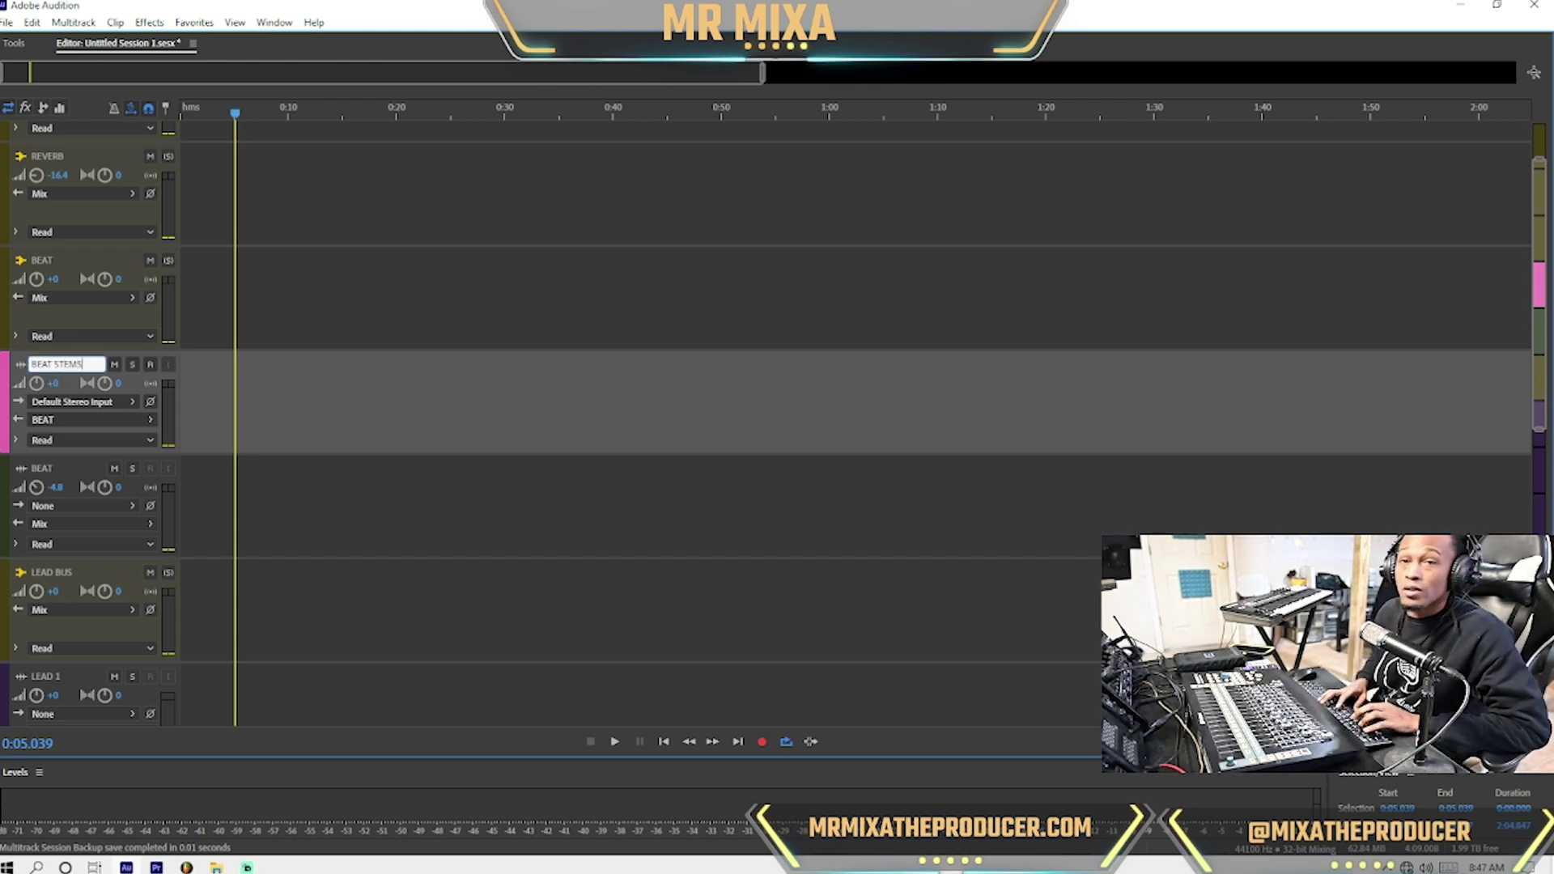
key("Return")
Duplicate the BEAT STEMS track thirteen times
left_click(227, 396)
key("ctrl+d")
key("ctrl+d")
key("ctrl+d")
key("ctrl+d")
key("ctrl+d")
key("ctrl+d")
key("ctrl+d")
key("ctrl+d")
key("ctrl+d")
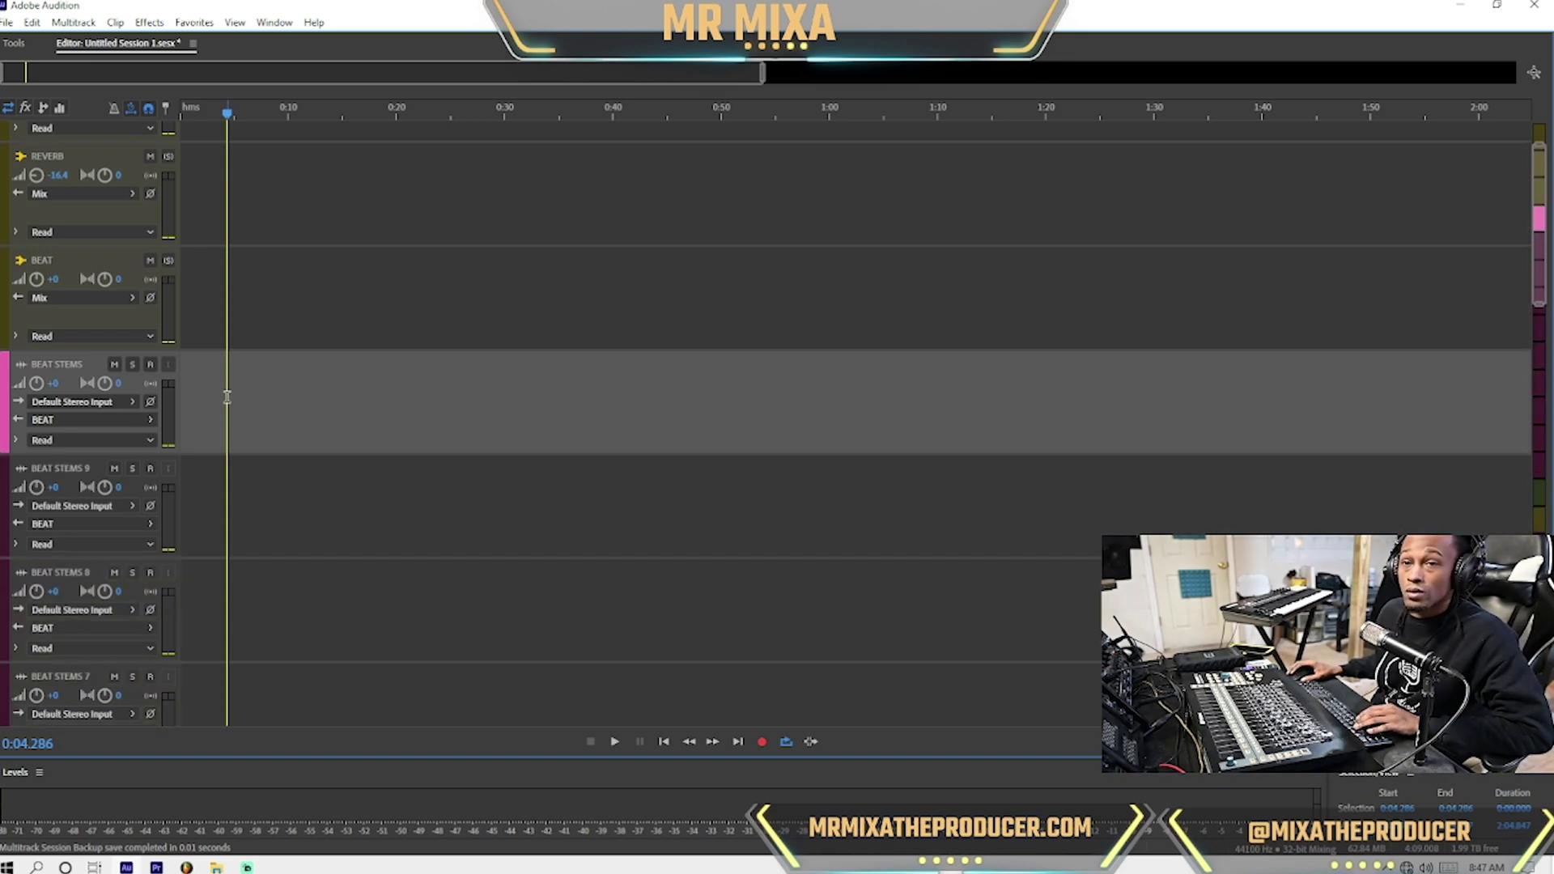
key("ctrl+d")
key("ctrl+d")
key("ctrl+d")
key("ctrl+d")
Place the ten selected stem files on separate tracks, beginning with BEAT STEMS, aligned to the start of the timeline
scroll(103, 405, "down", 4)
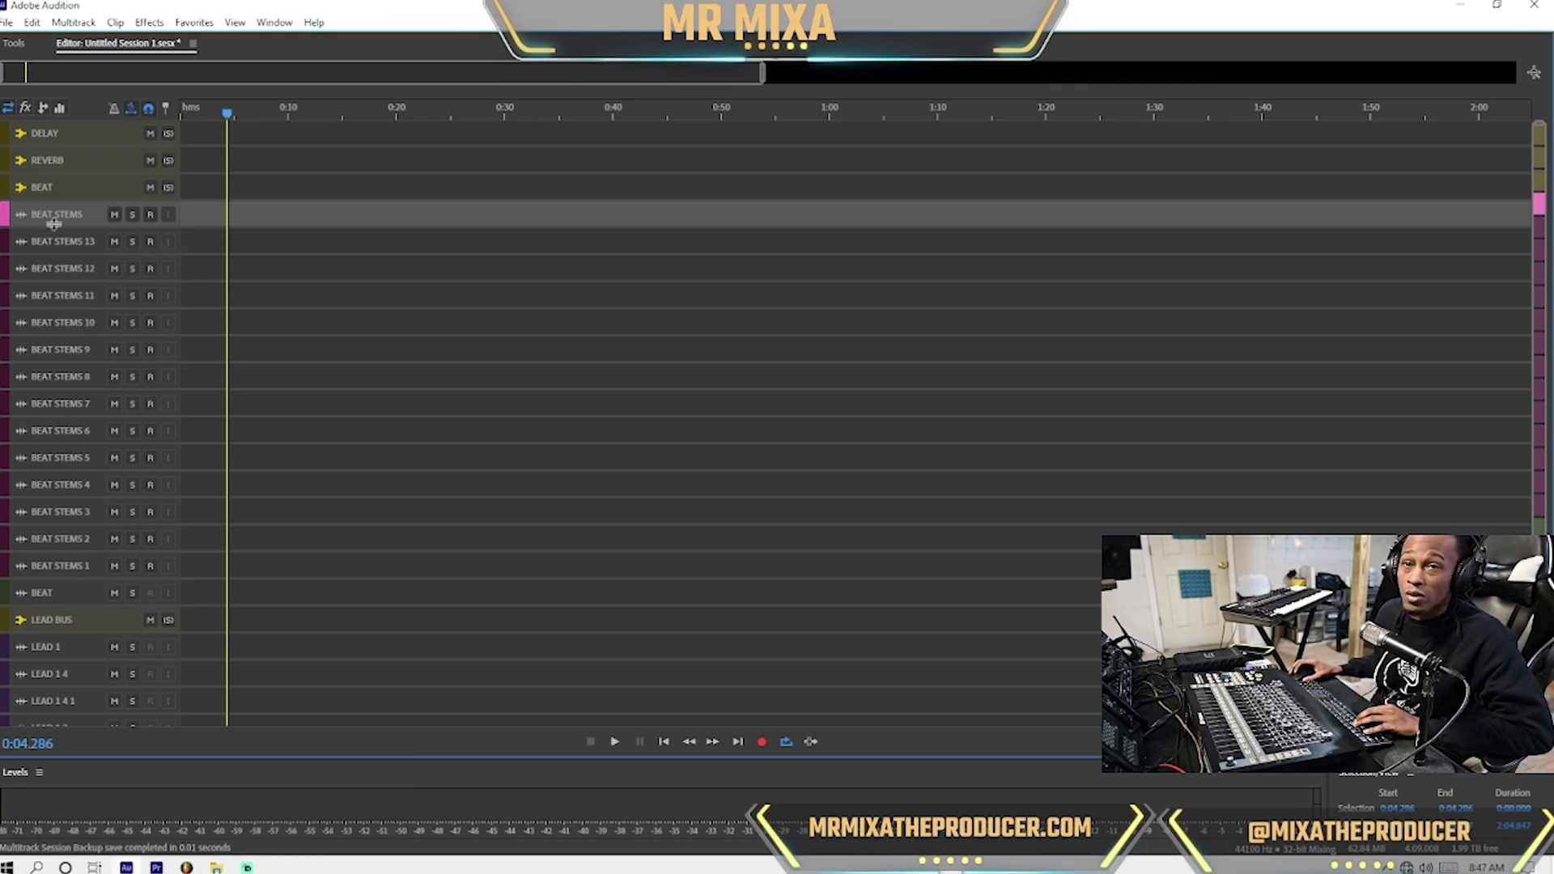
left_click(89, 198)
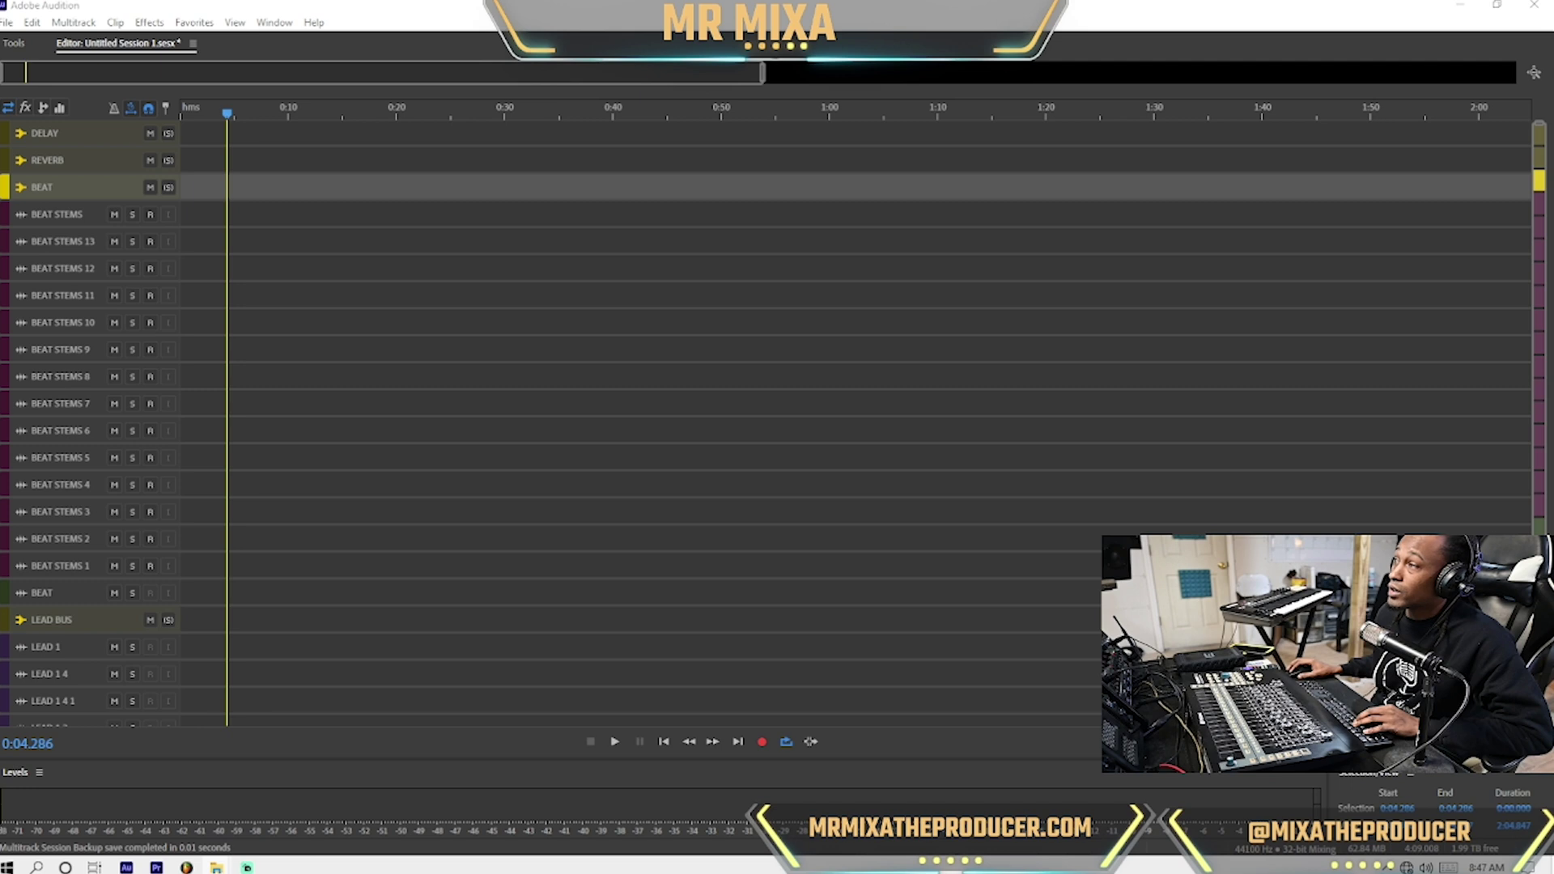
left_click_drag(924, 395, 162, 211)
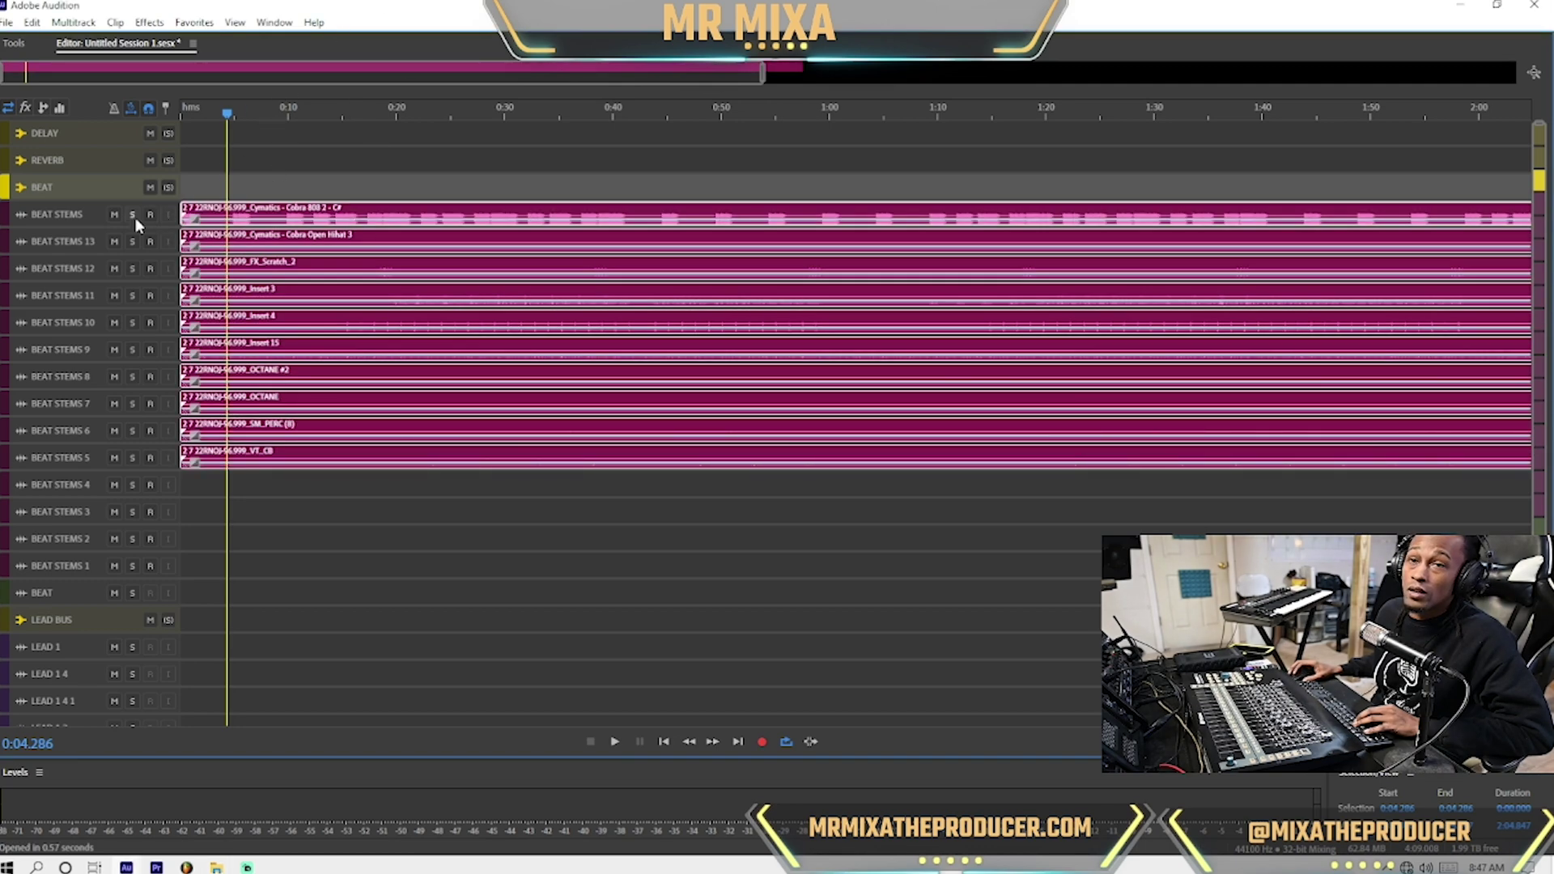
Set the BEAT bus volume to -5 dB and play the full beat briefly to check its level
scroll(131, 223, "up", 2)
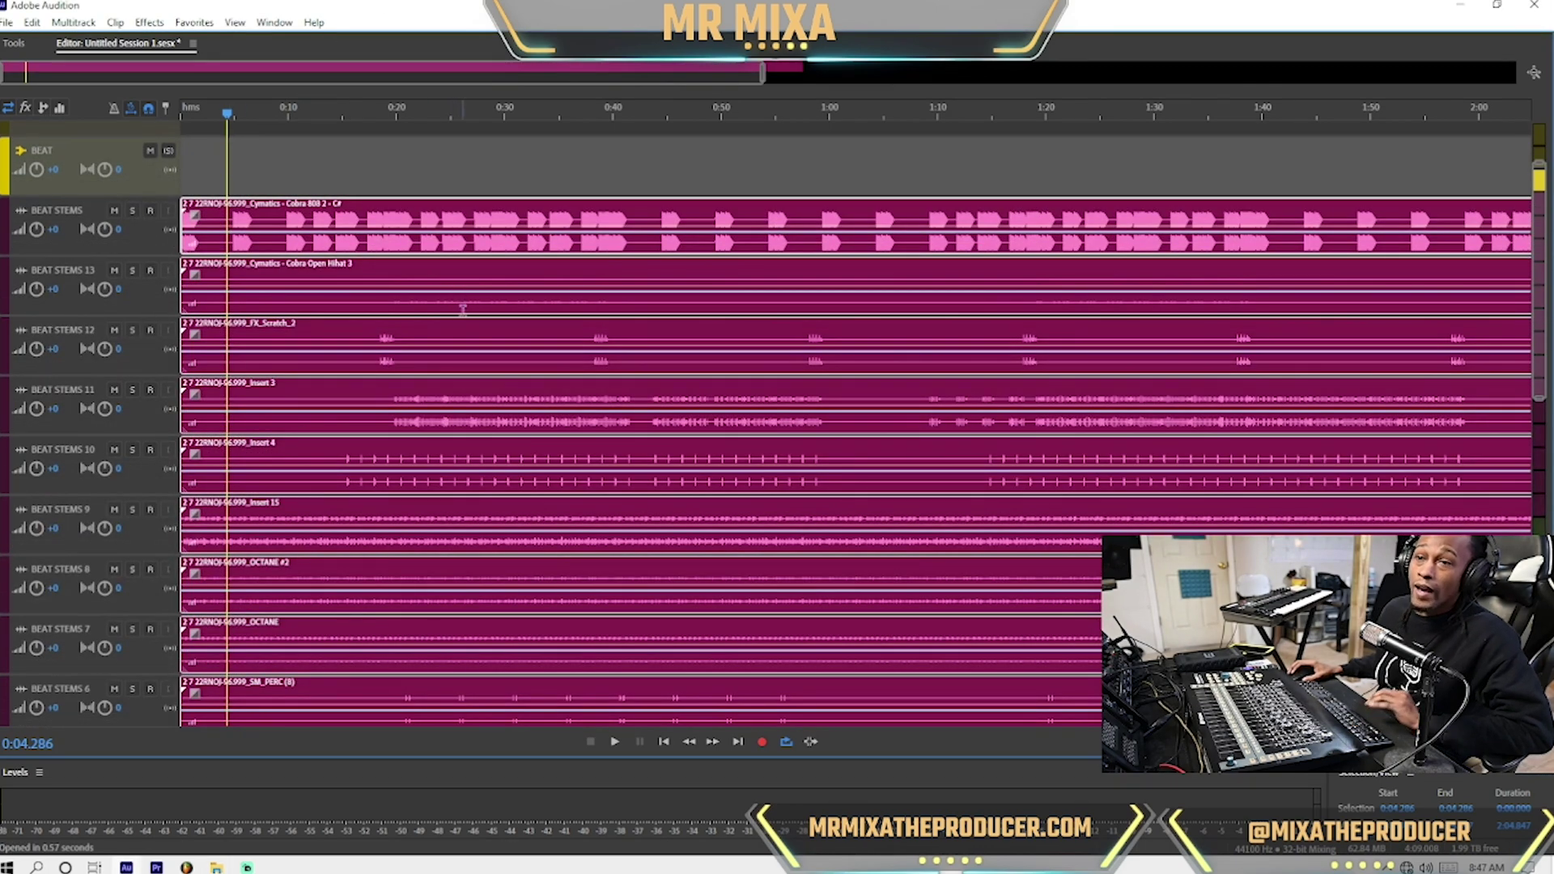
scroll(21, 260, "down", 3)
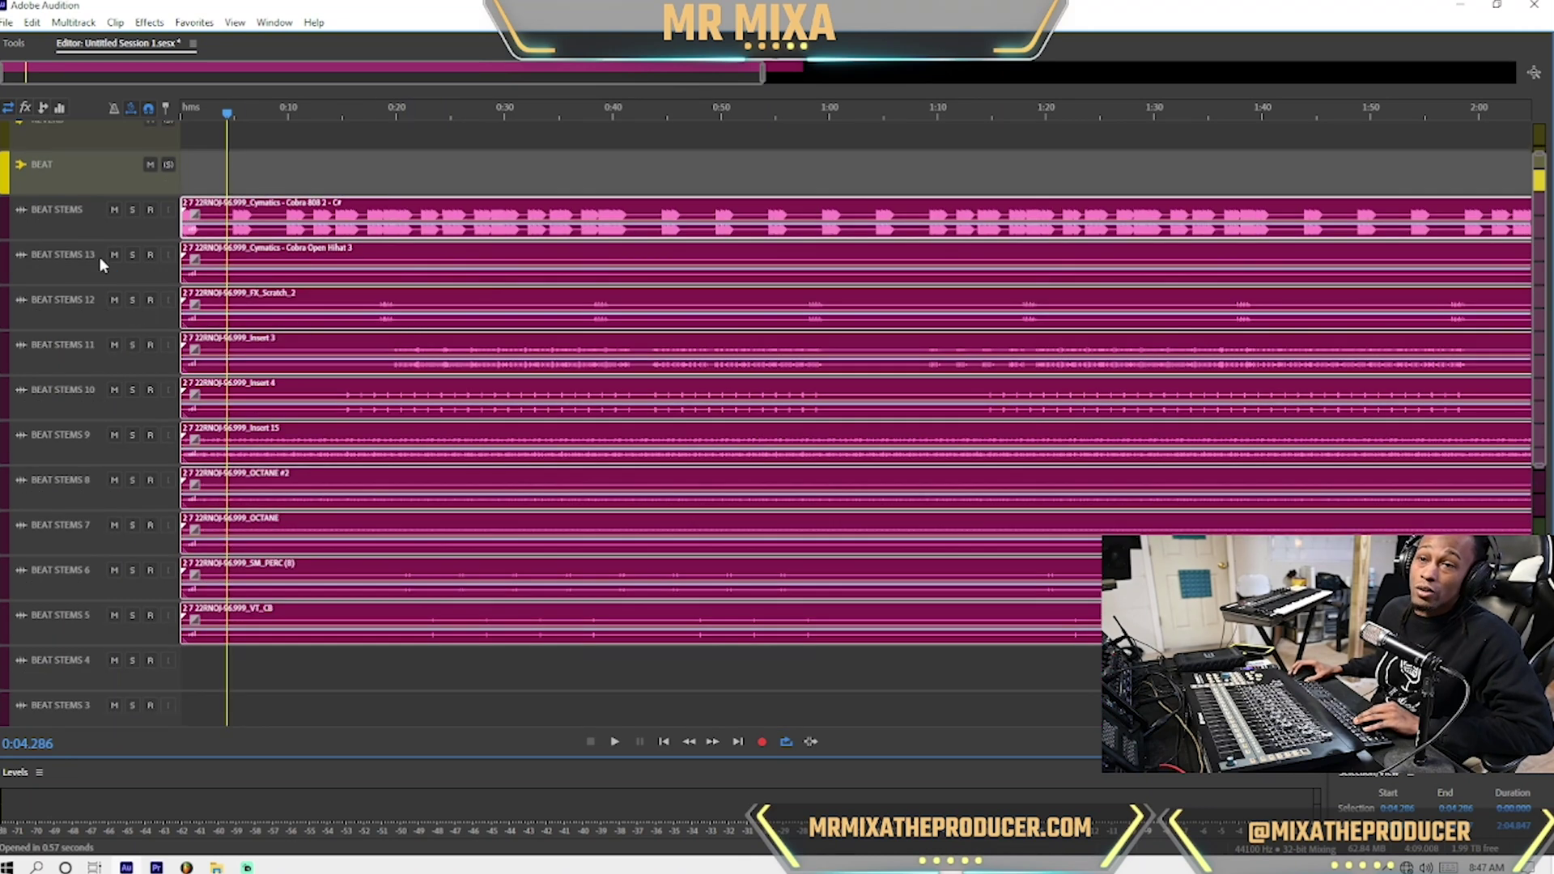
scroll(101, 257, "up", 3)
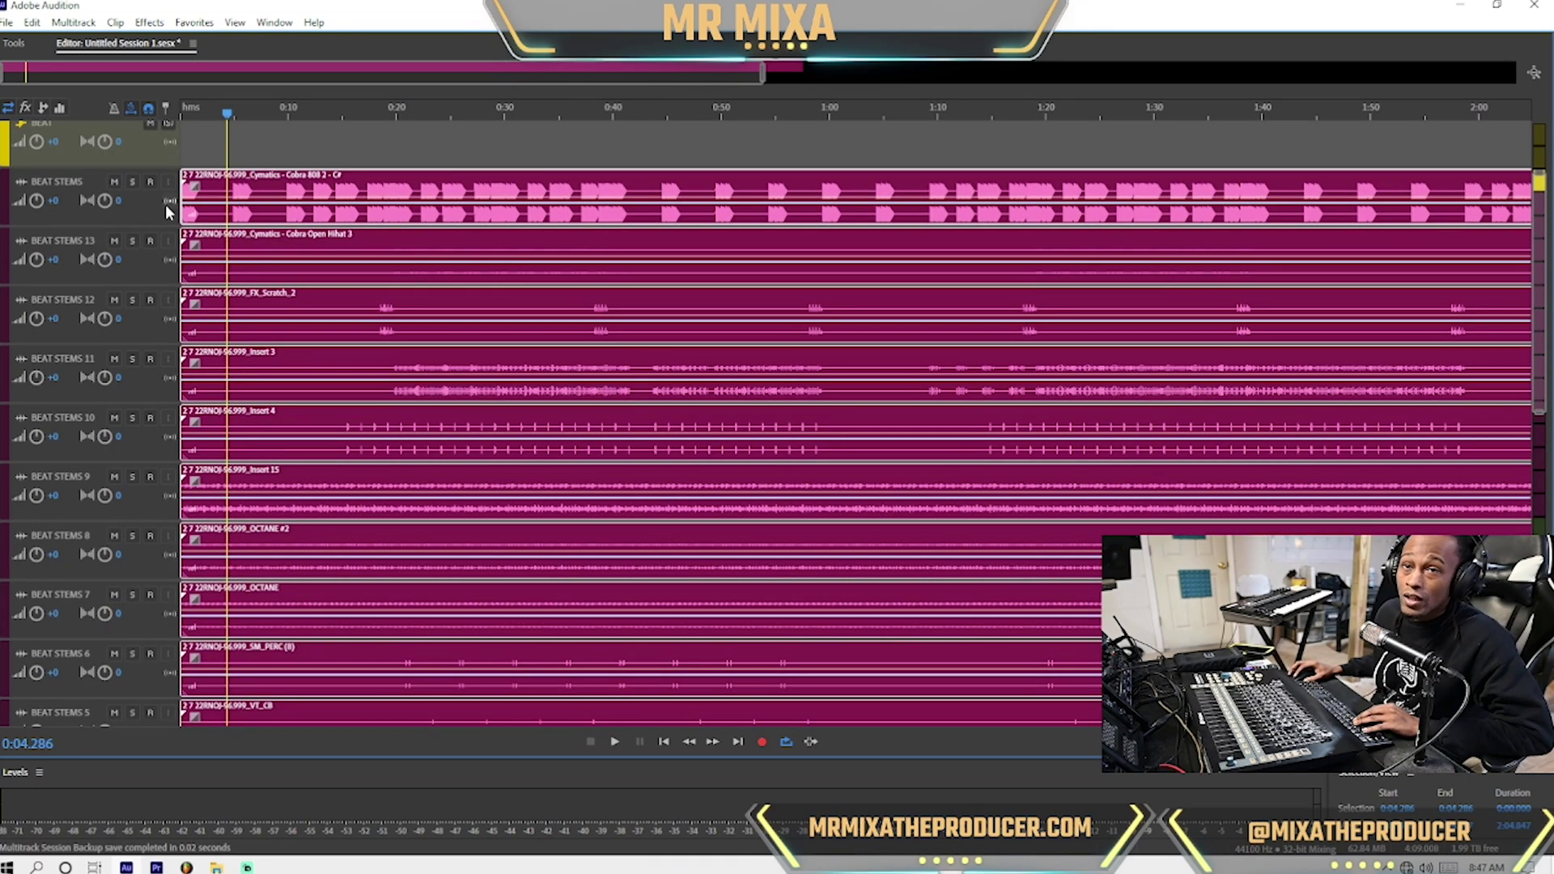
left_click(53, 141)
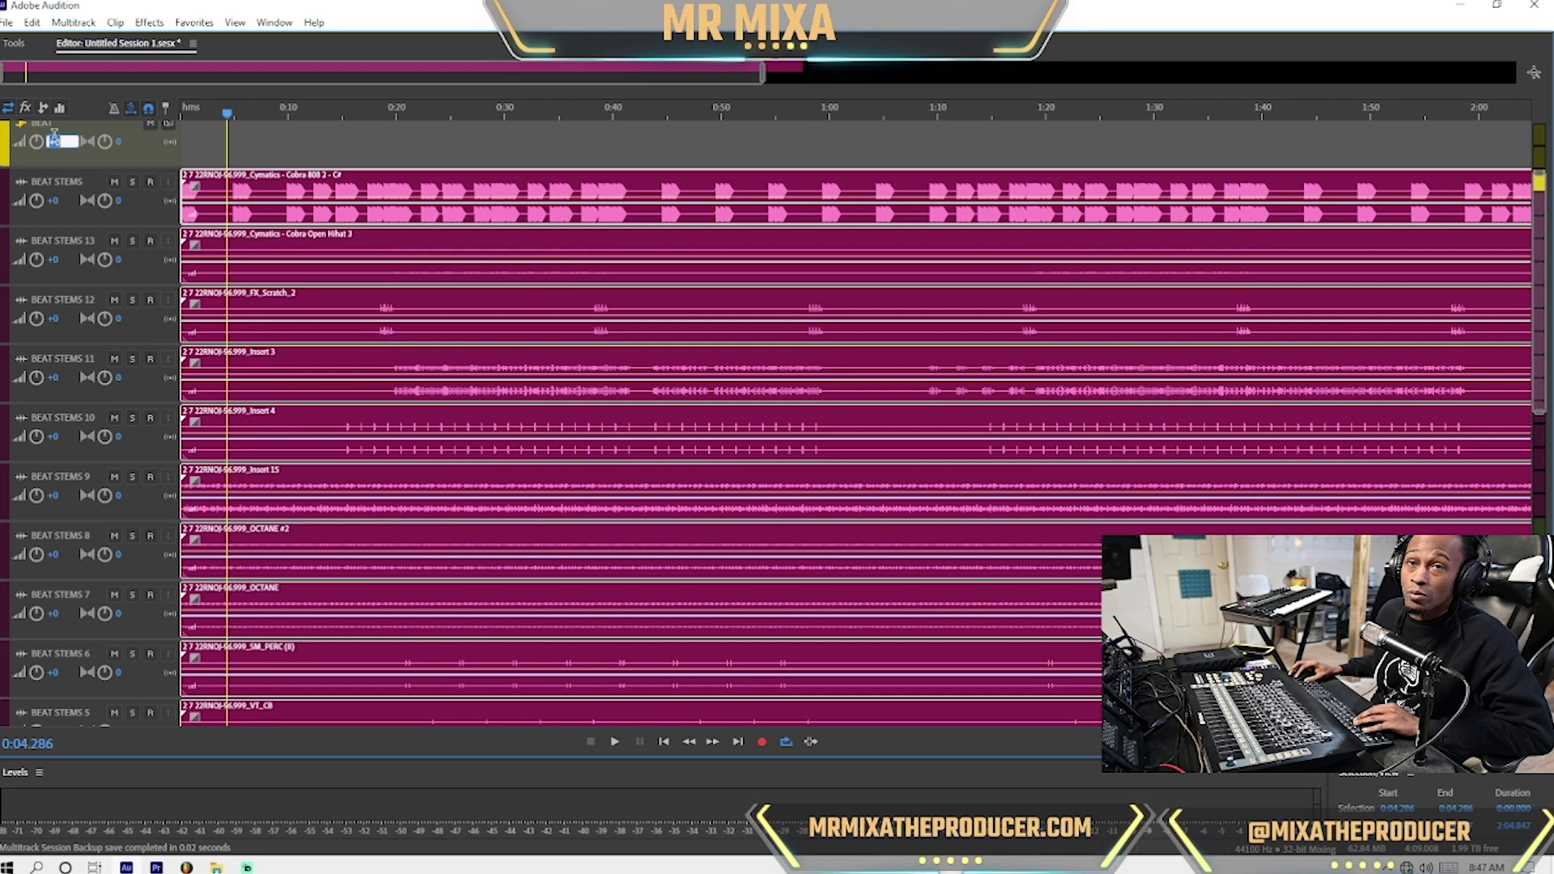
type("-6")
key("Return")
key("space")
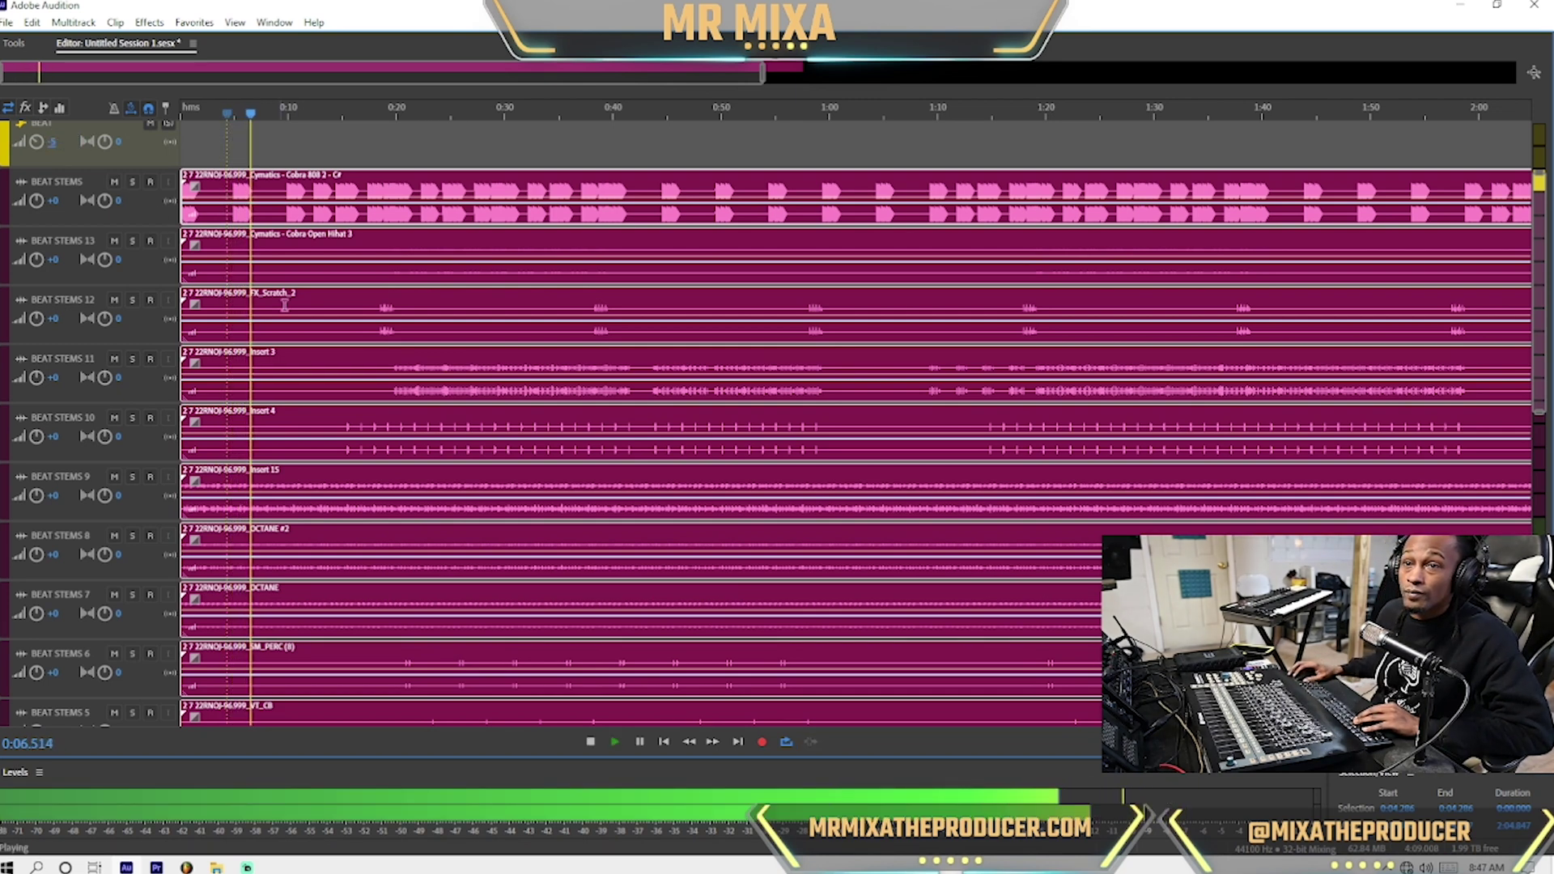
key("space")
Solo the BEAT STEMS track, audition its stem, and rename the track 808
left_click(133, 181)
key("space")
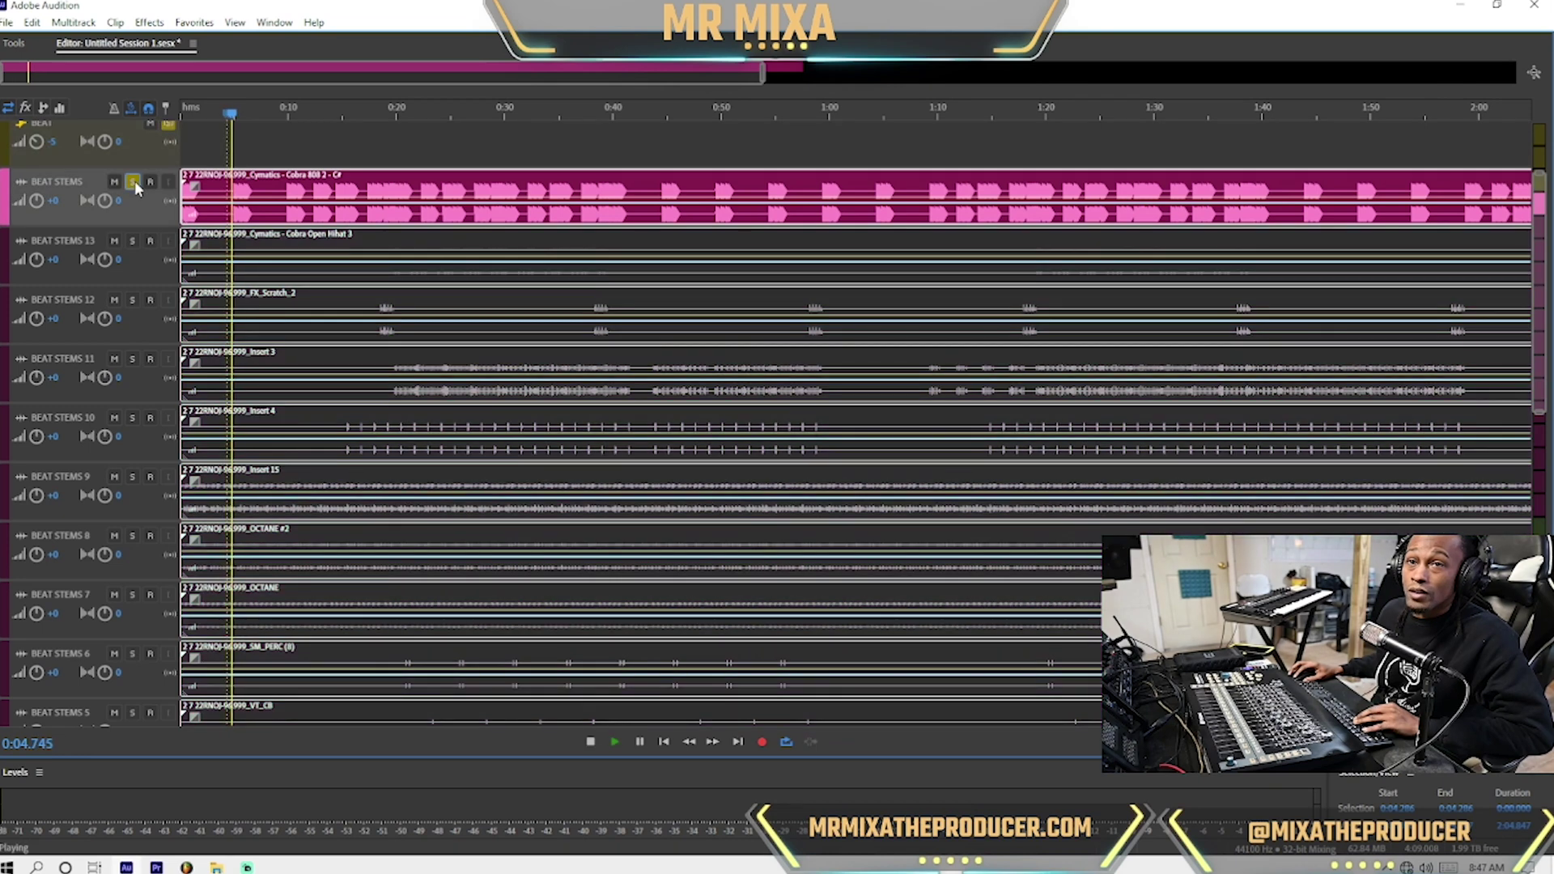
double_click(65, 182)
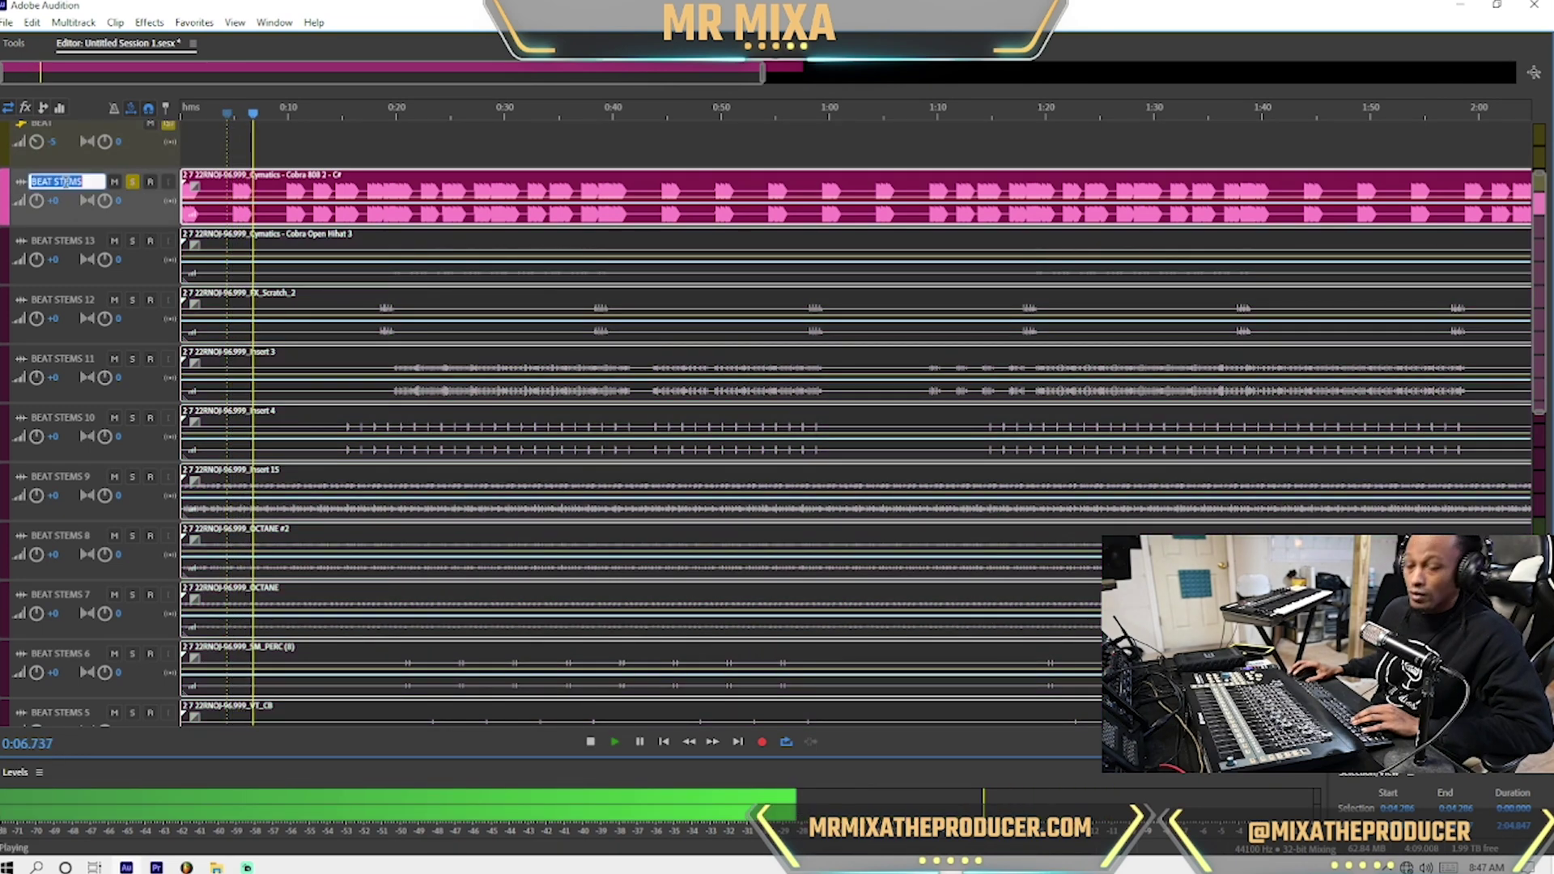
type("808")
key("Return")
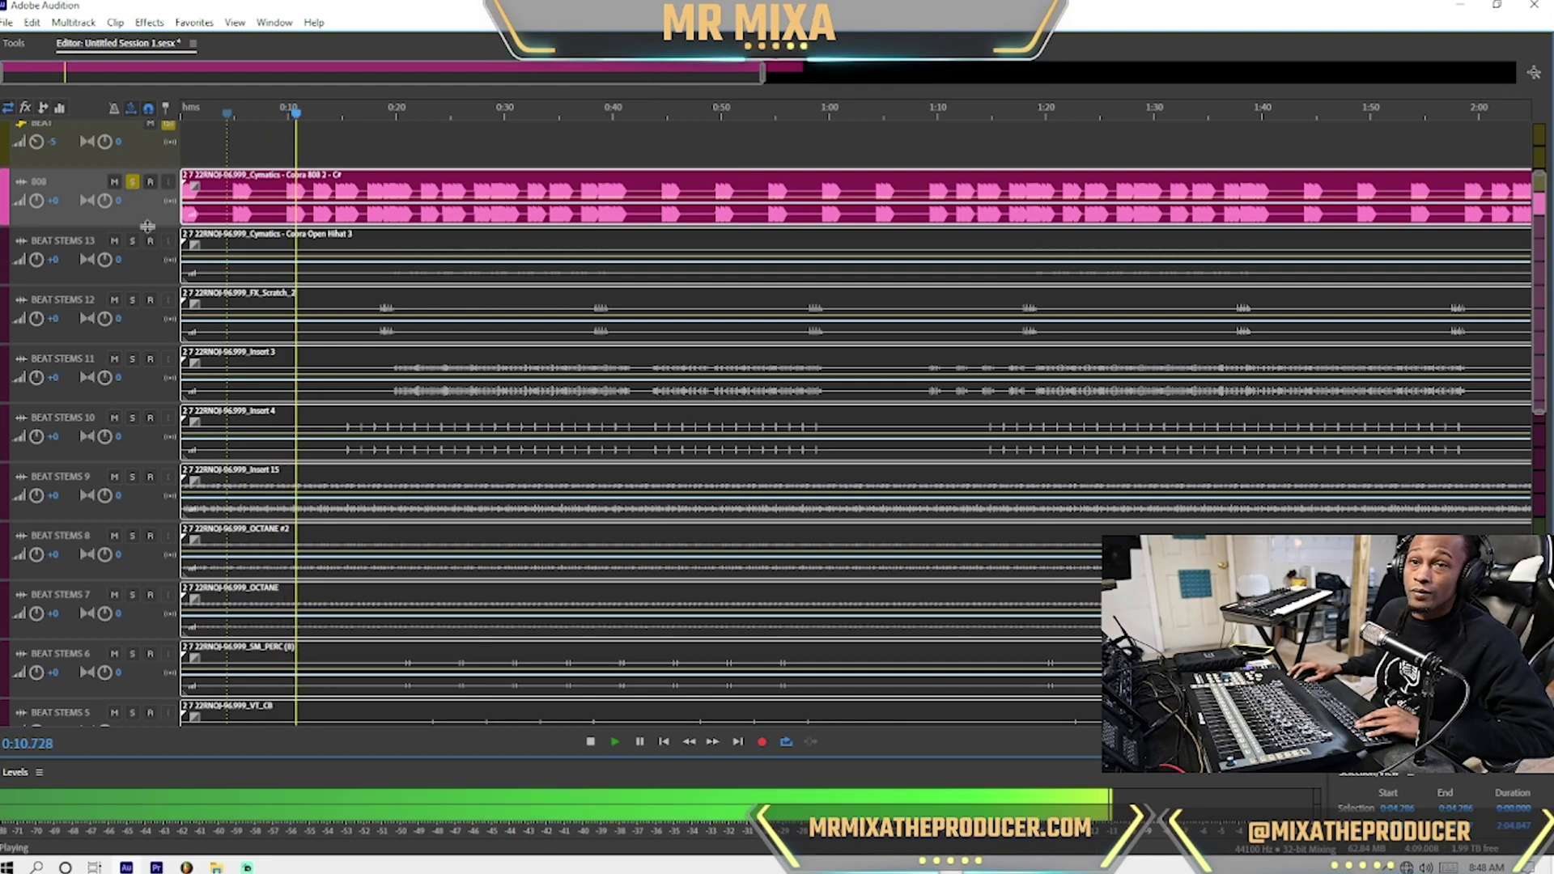
key("space")
Solo BEAT STEMS 13 in place of 808, audition it from 0:20, and rename it OPEN HAT
left_click(136, 253)
left_click(132, 182)
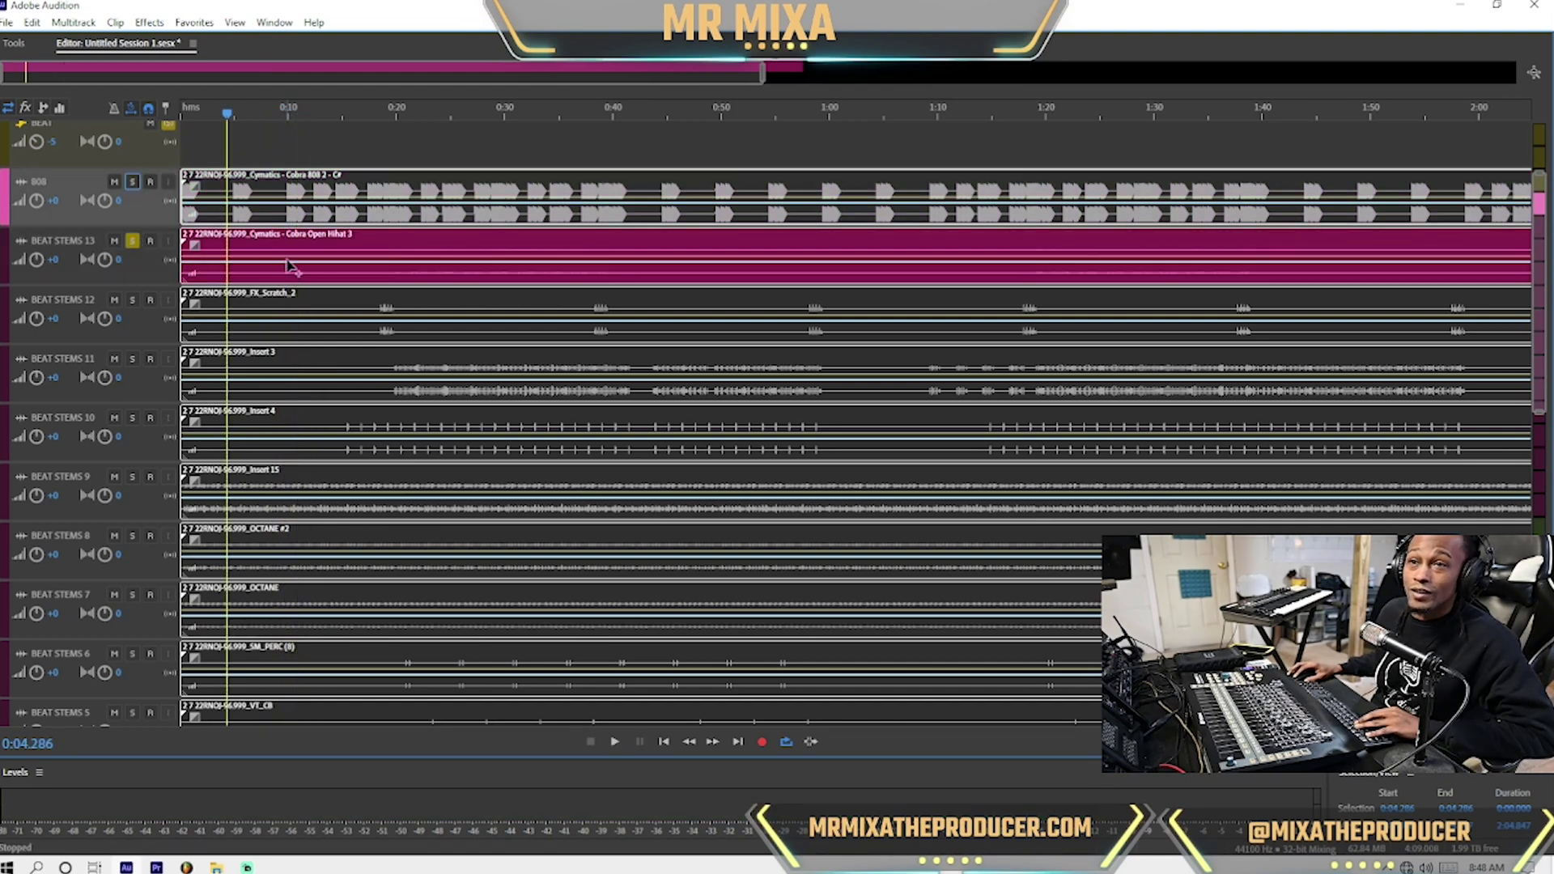
left_click(392, 274)
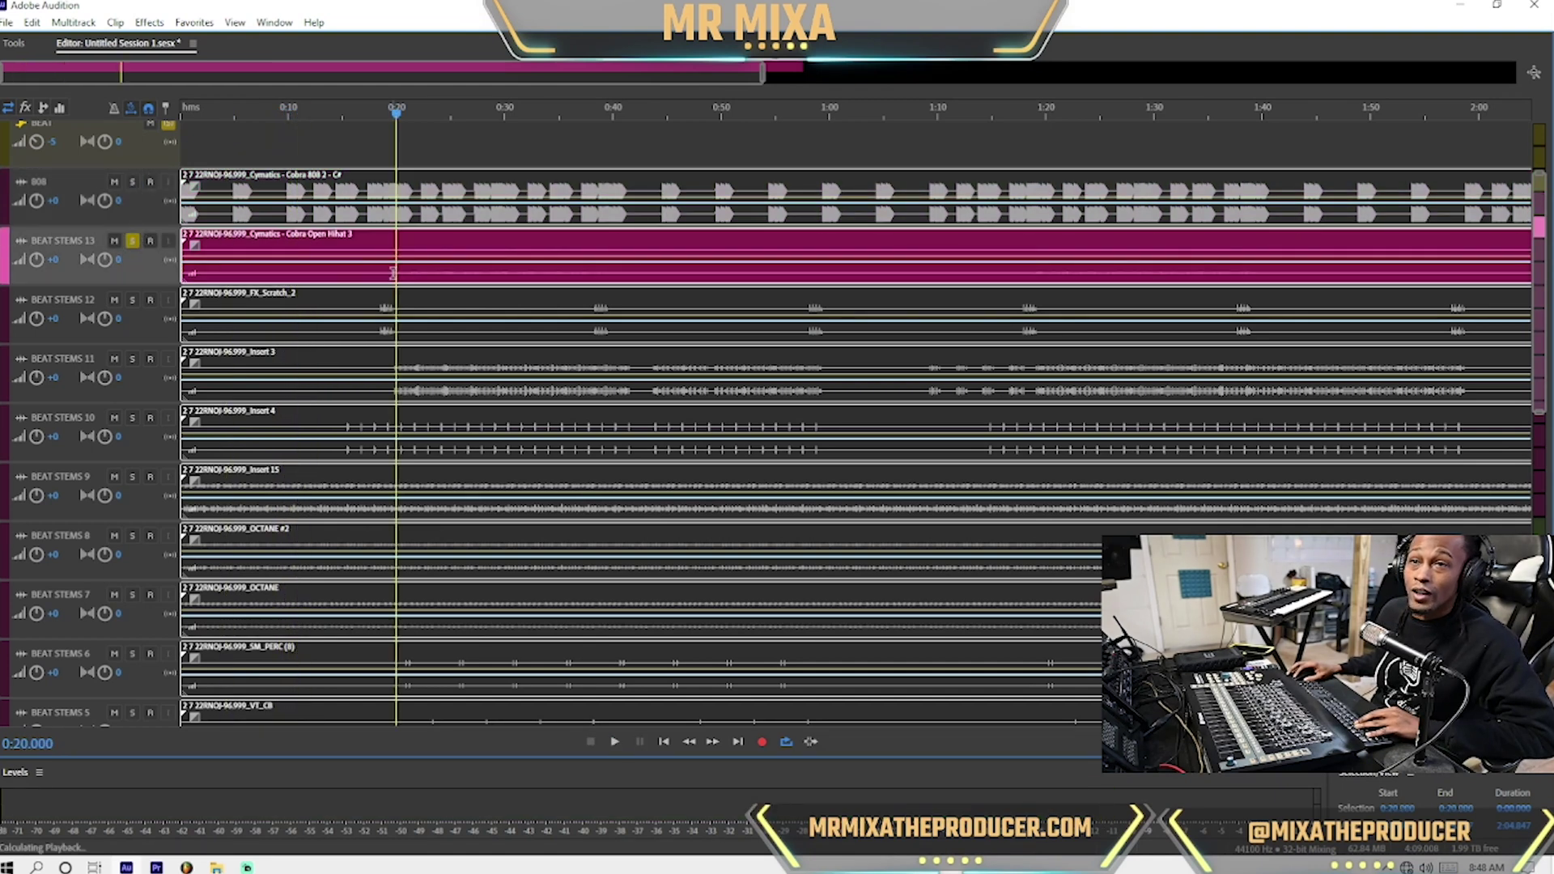
left_click(61, 236)
type("OPEN HAT")
key("Return")
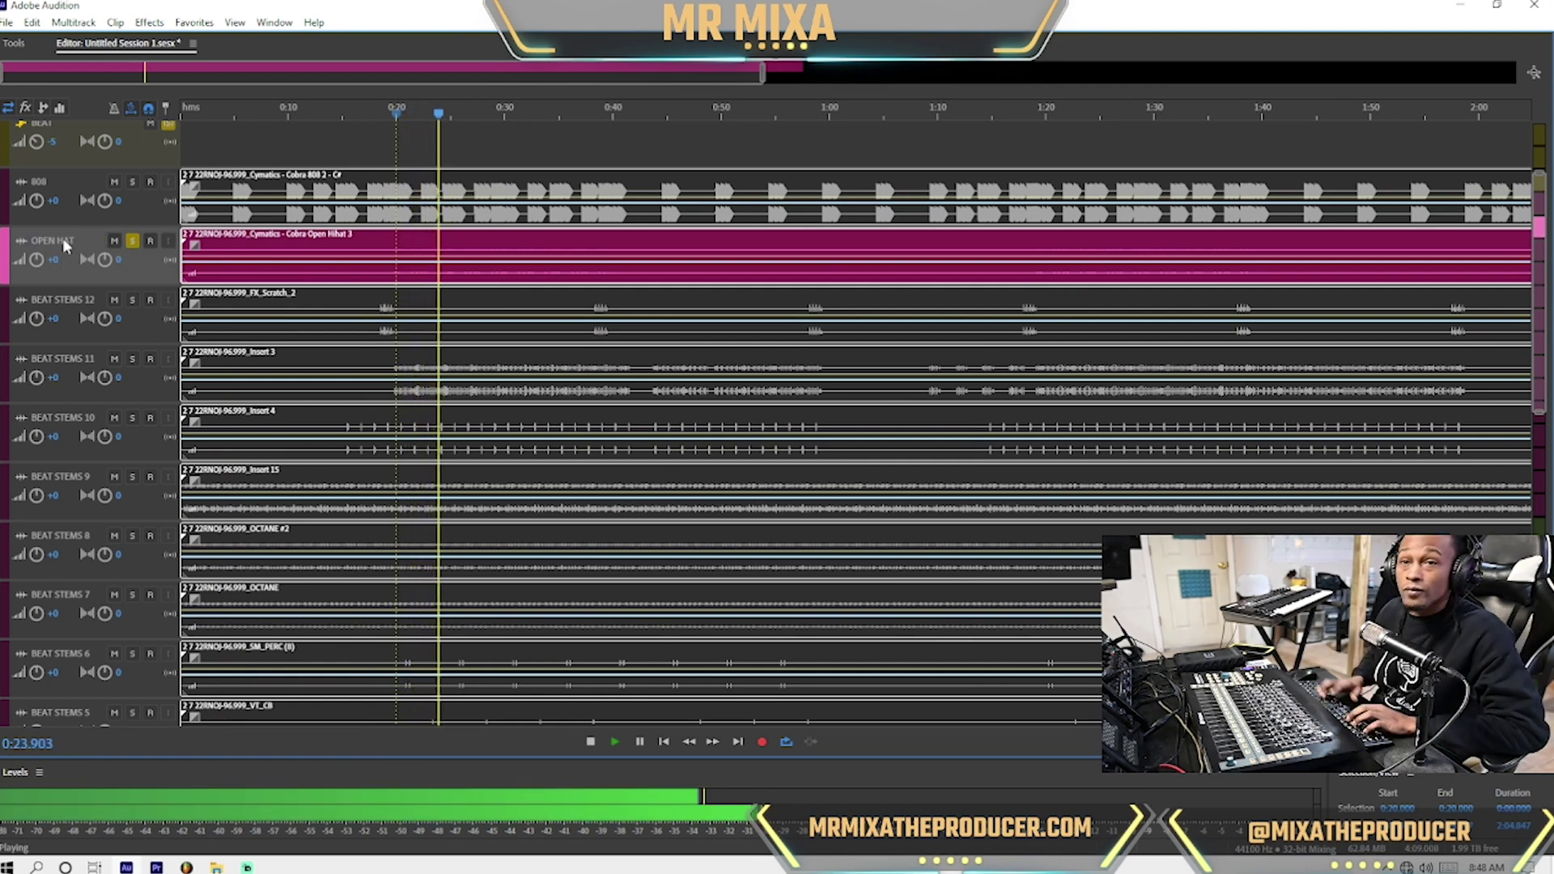
Solo BEAT STEMS 12 in place of OPEN HAT, audition it from about 0:18, and rename it FX
left_click(377, 301)
key("space")
left_click(132, 299)
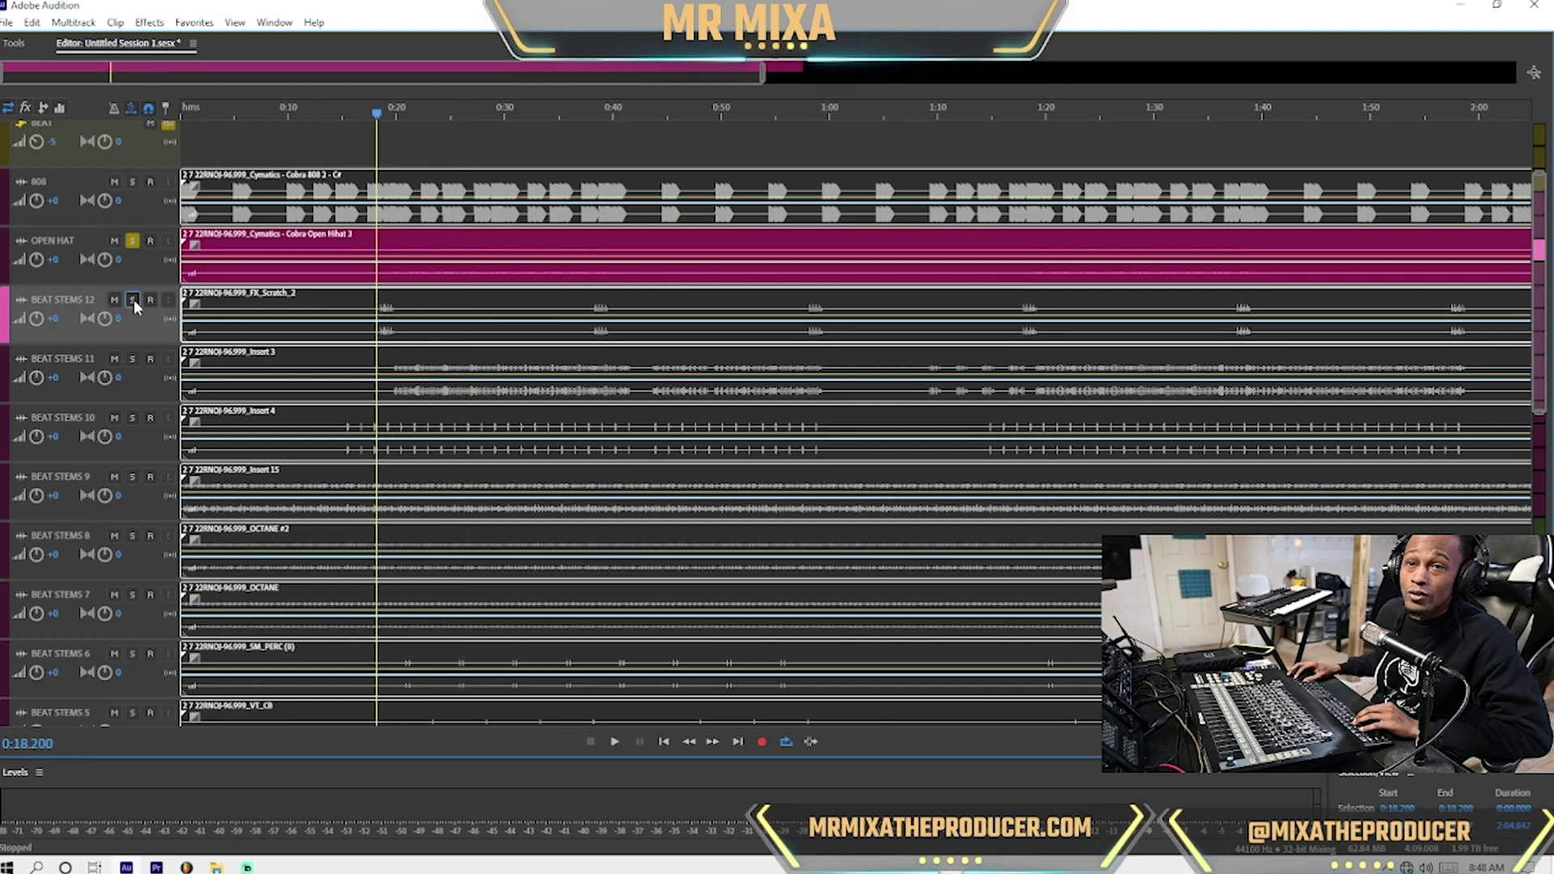
left_click(131, 241)
key("space")
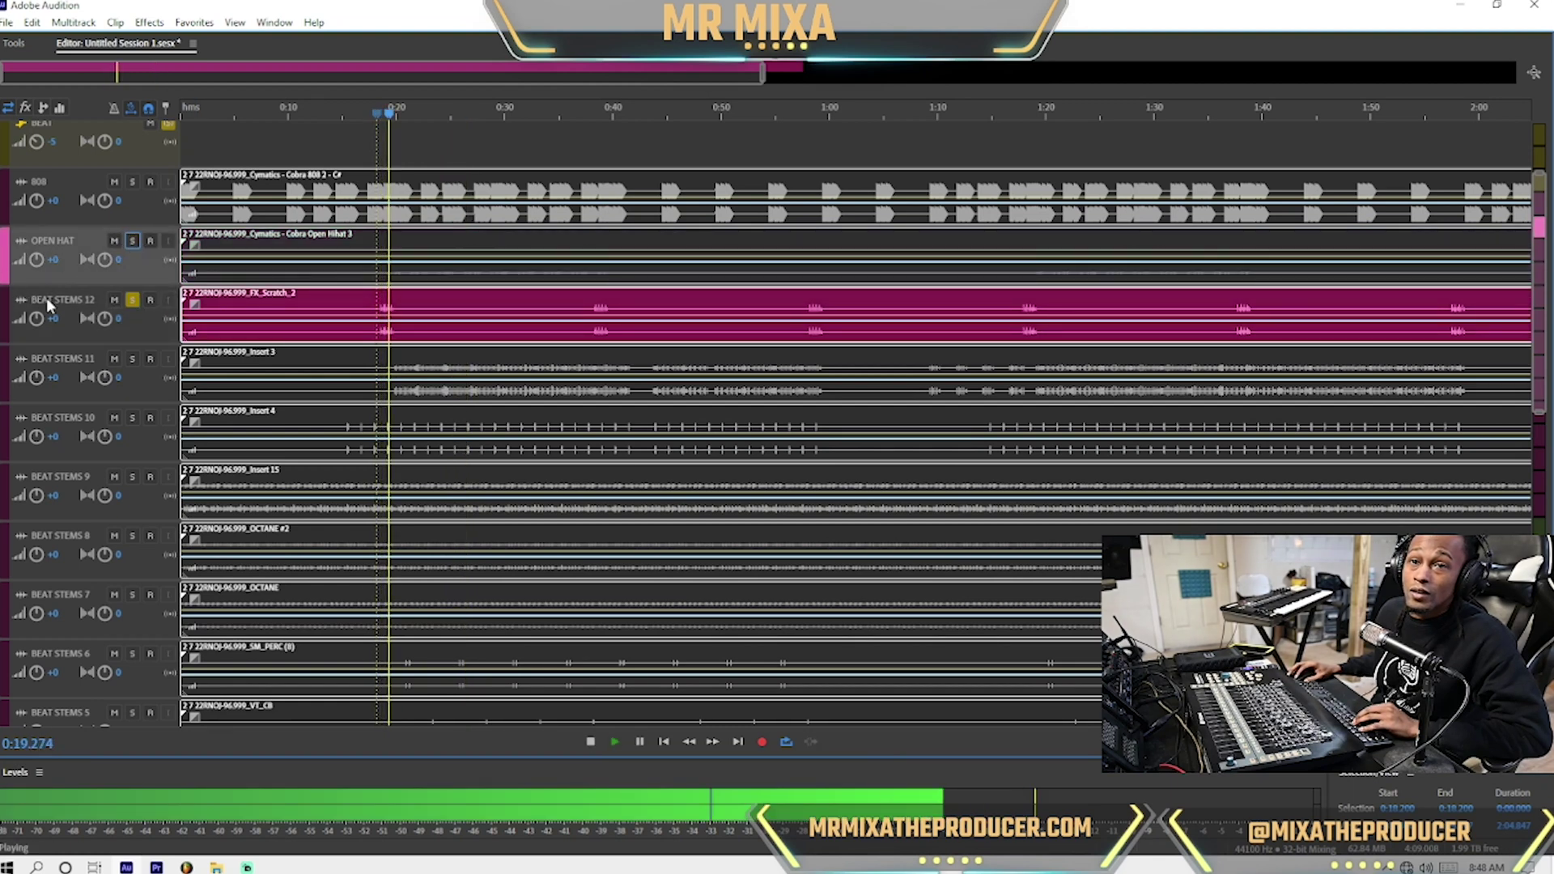
key("space")
double_click(78, 298)
type("FX")
key("Return")
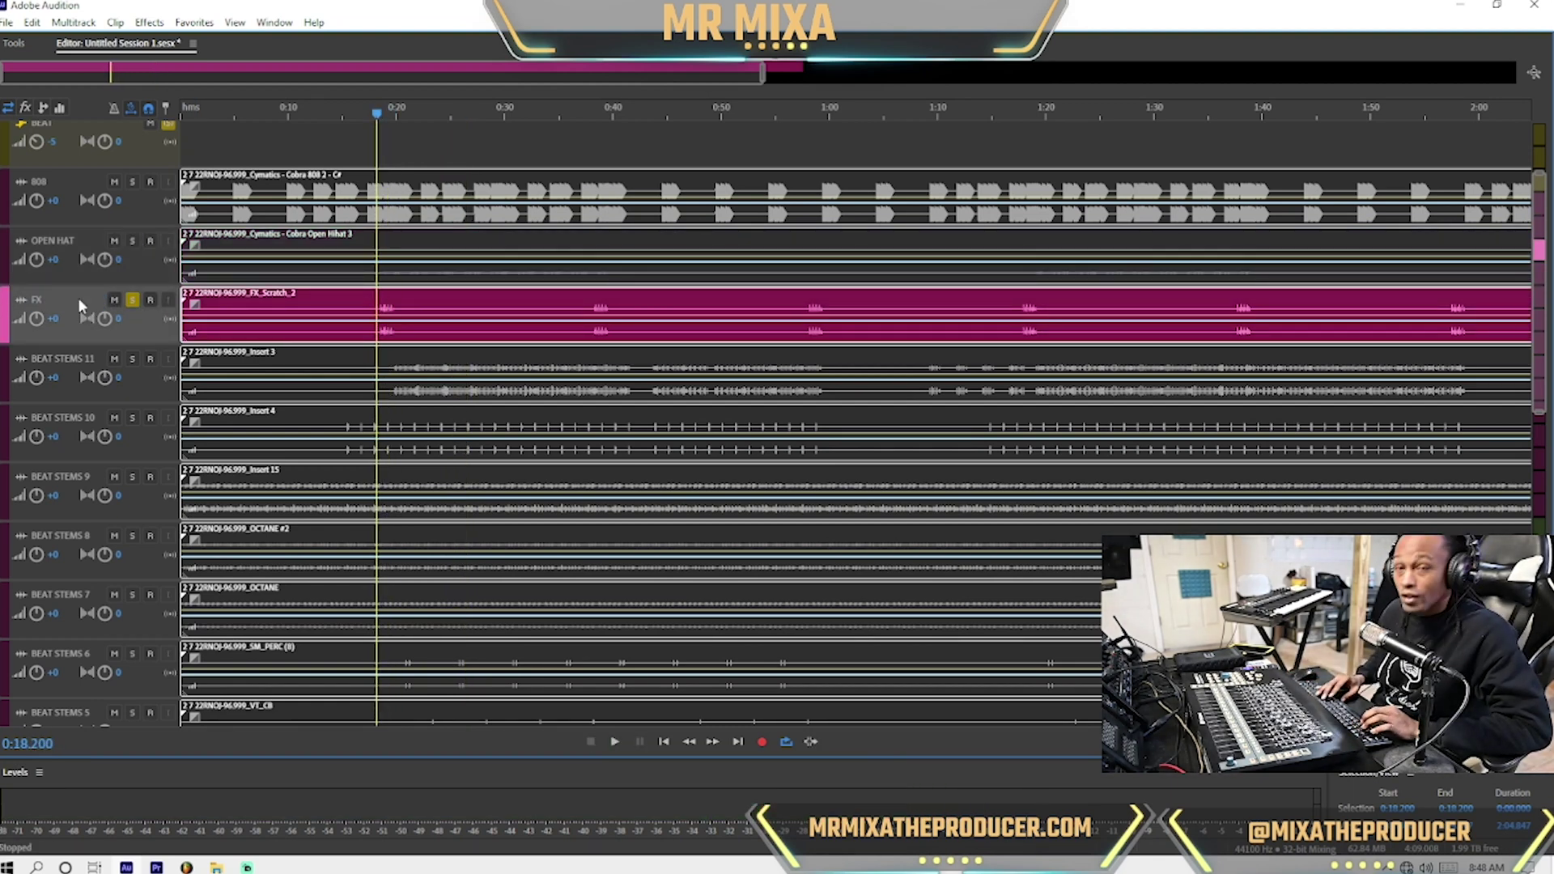
Solo BEAT STEMS 11 in place of FX, audition it from 0:20, and rename it HAT
left_click(133, 358)
left_click(399, 364)
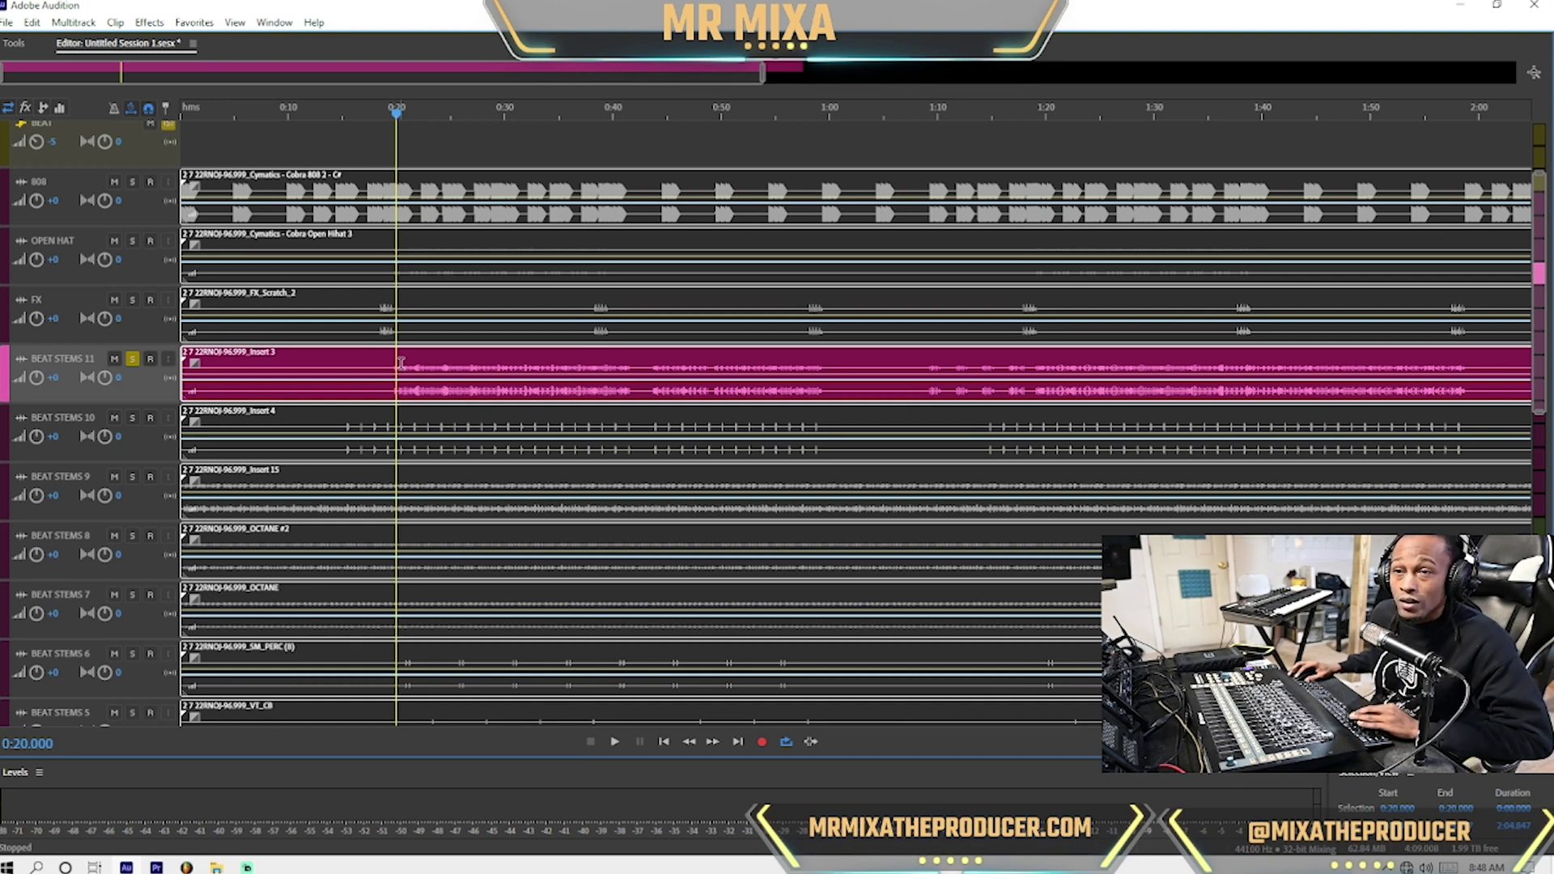
key("space")
left_click(56, 357)
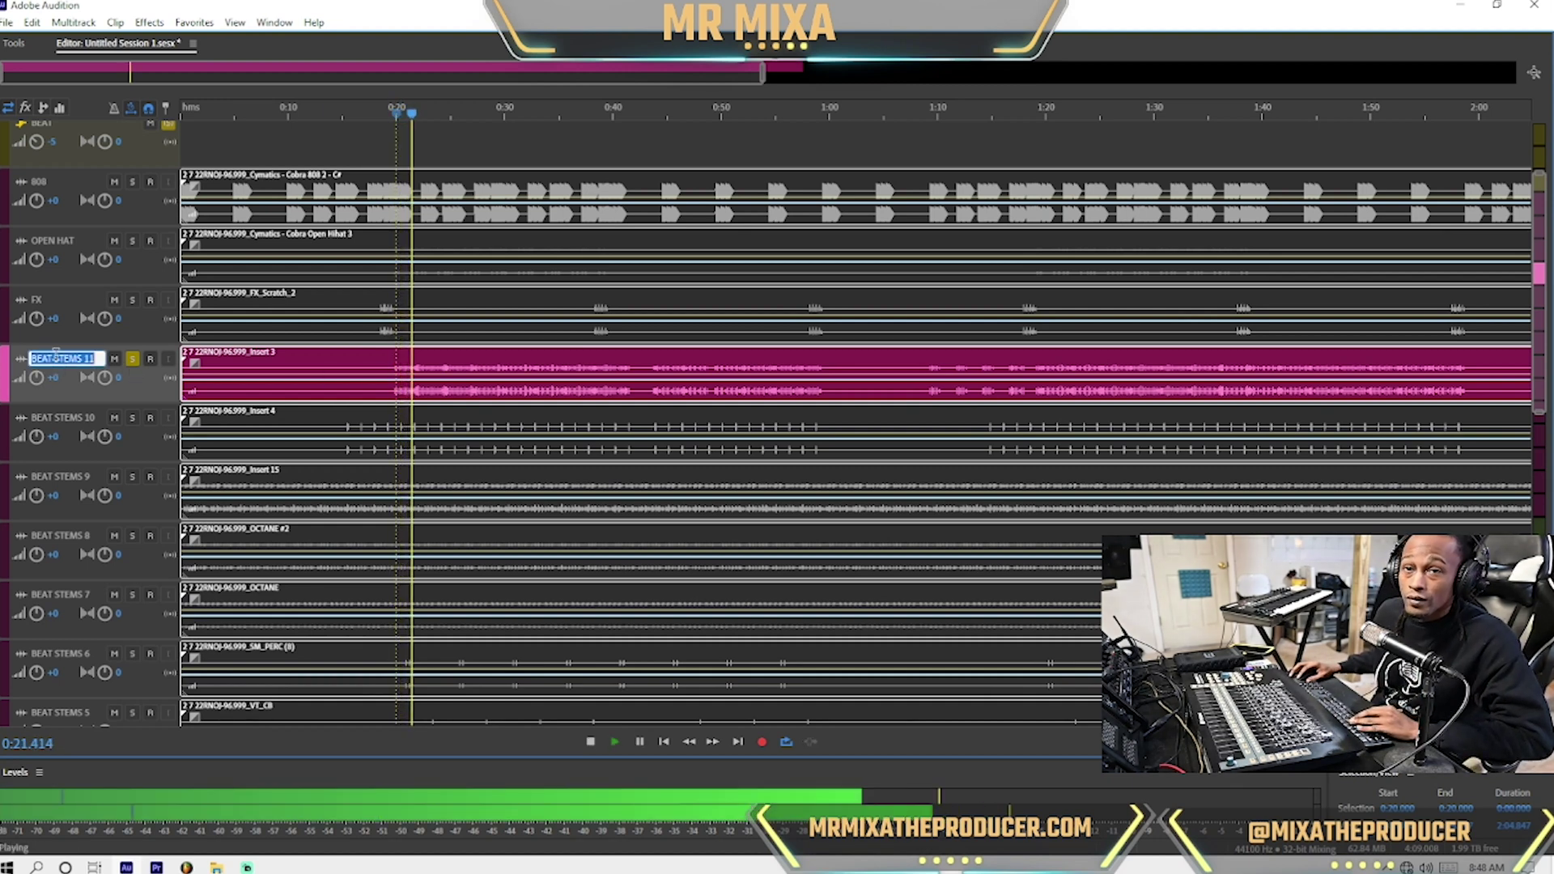
type("HAT")
key("Return")
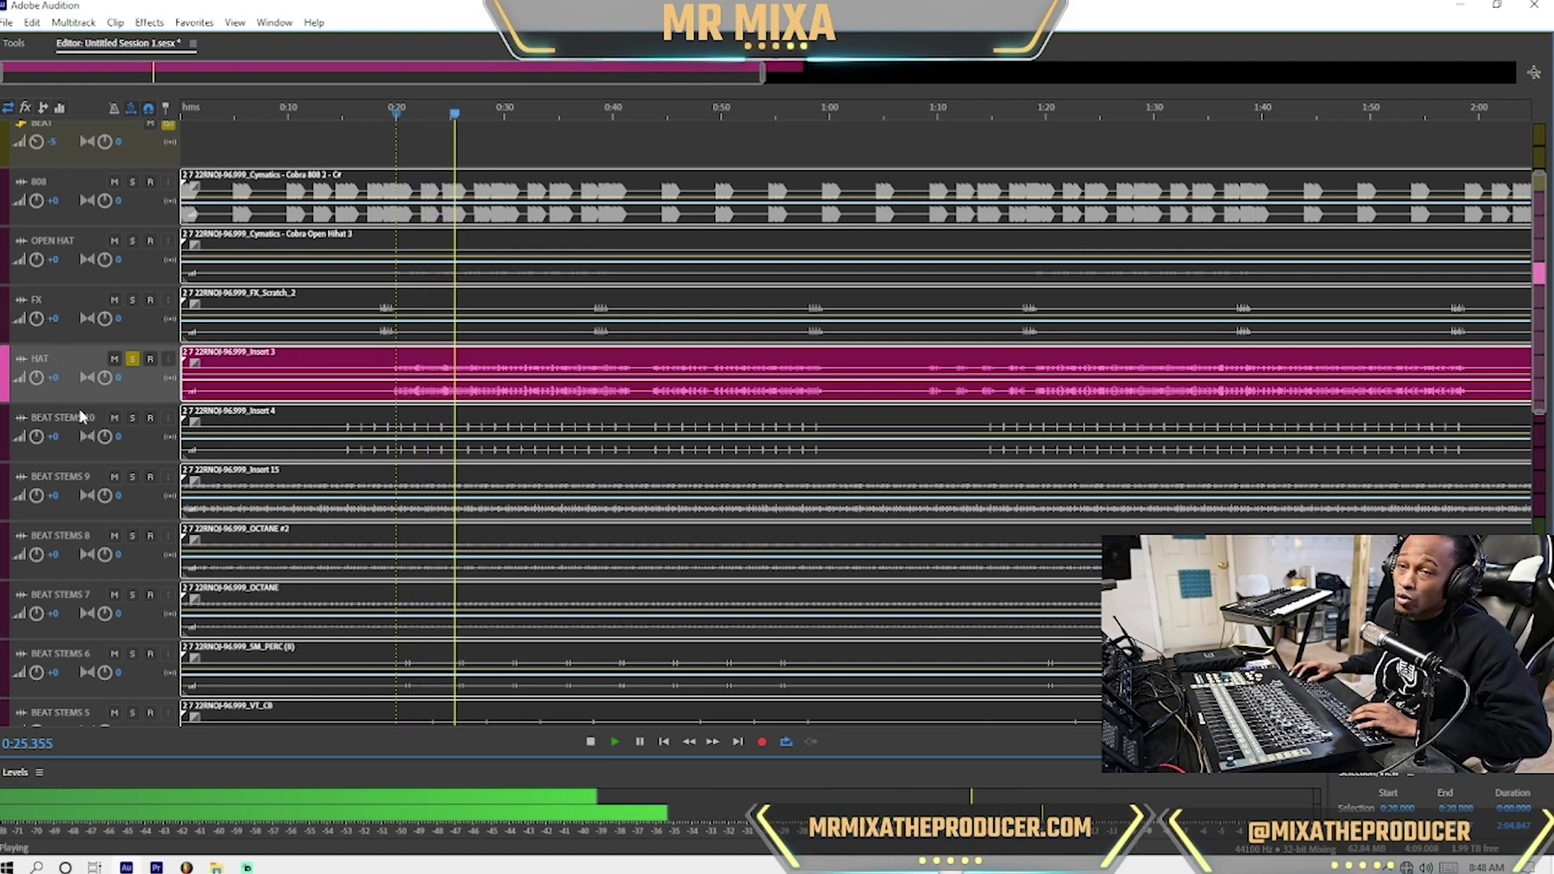
key("space")
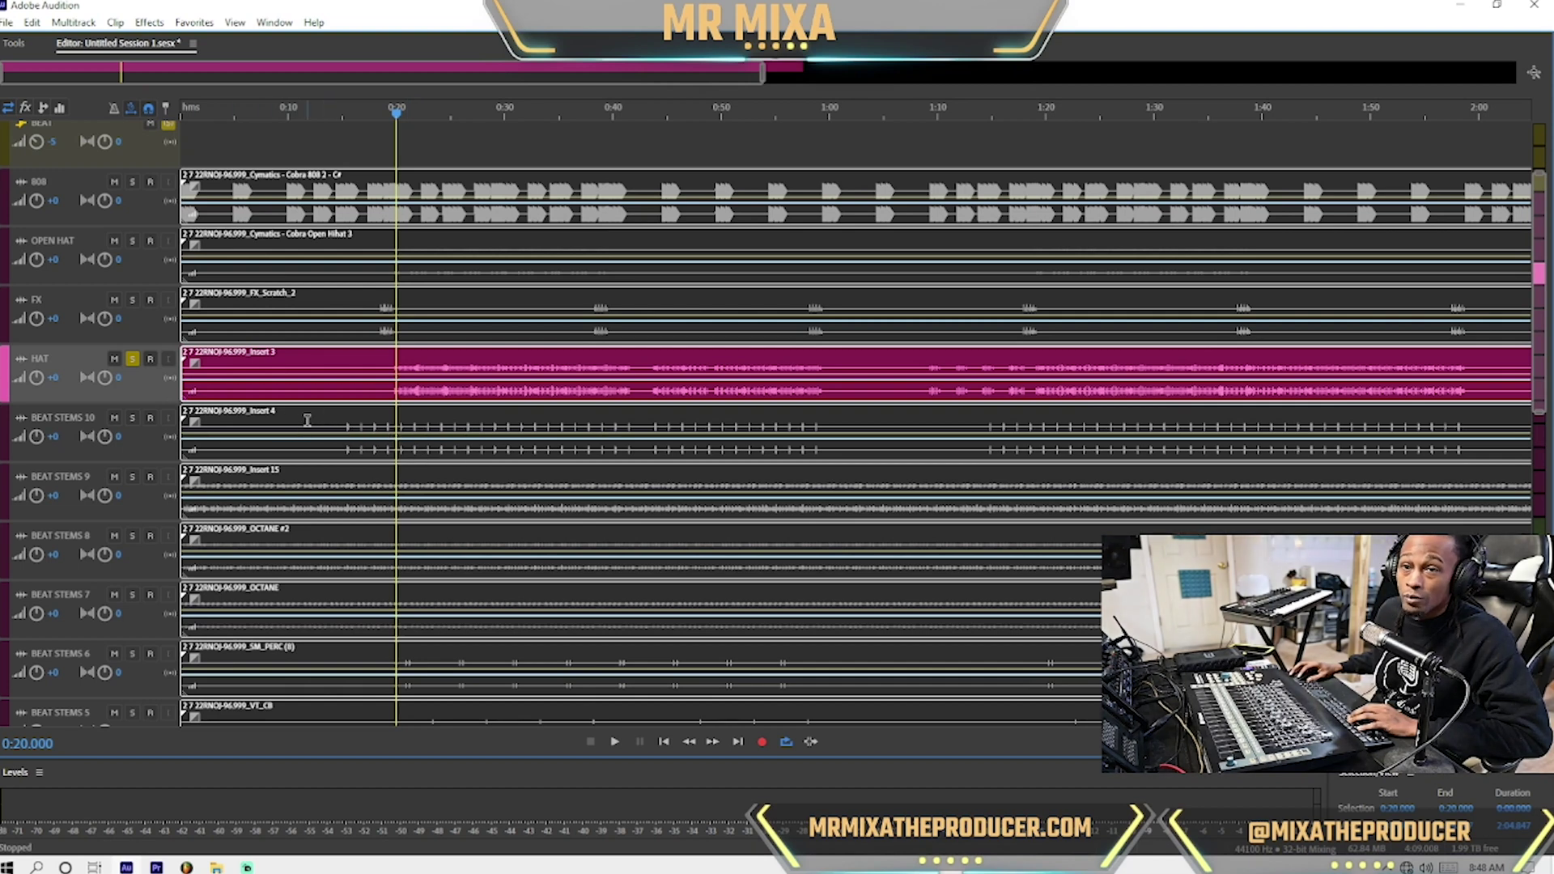
Solo BEAT STEMS 10 in place of HAT, move the playhead to about 0:16, and rename the track SNARE
left_click(347, 416)
left_click(132, 417)
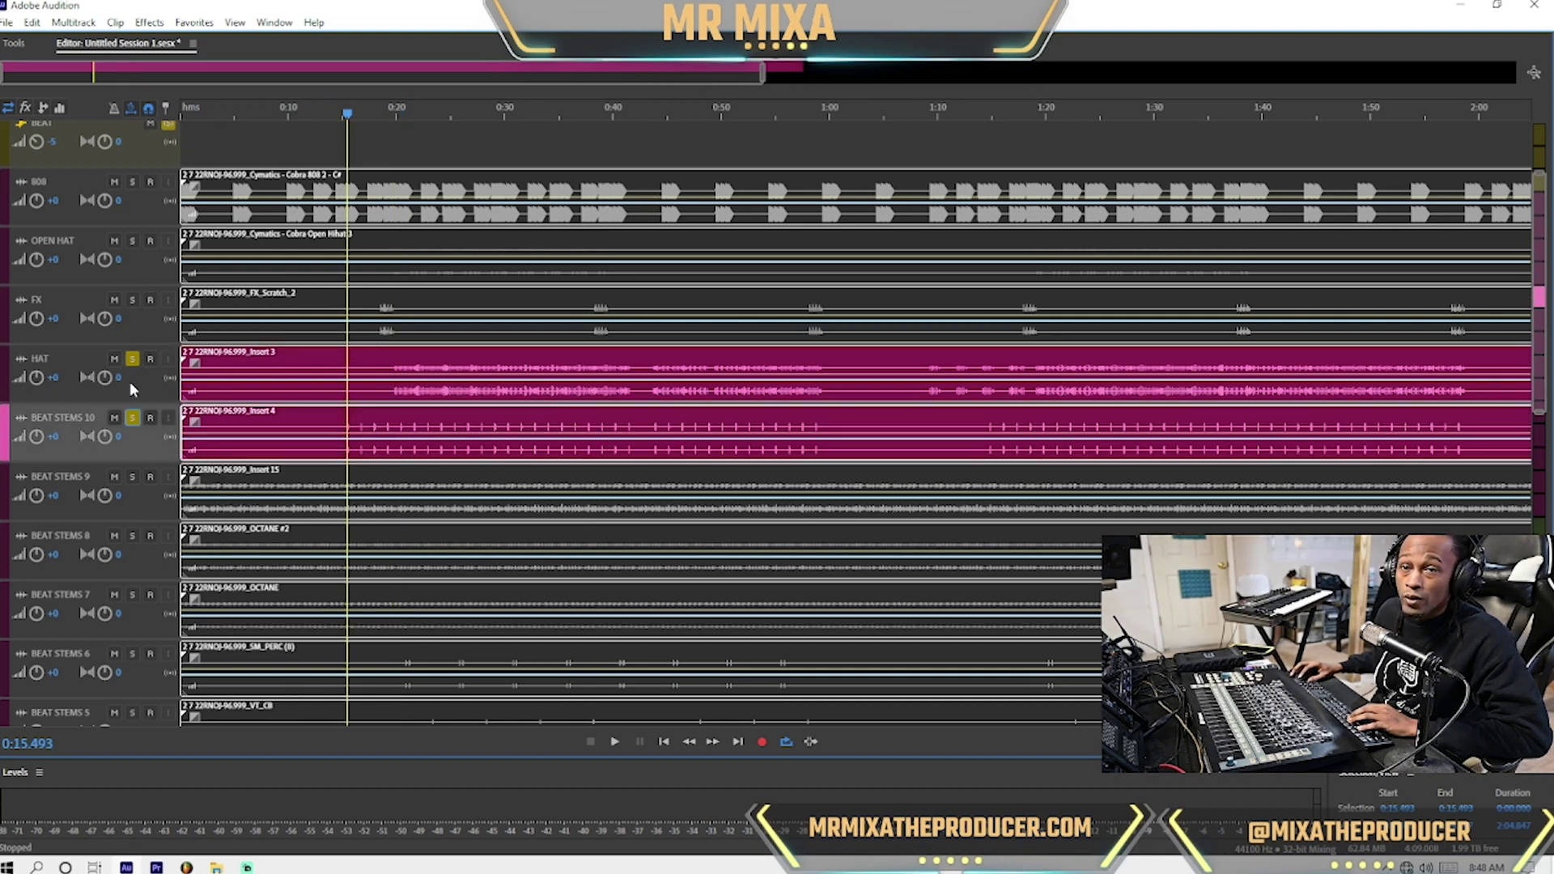
left_click(132, 359)
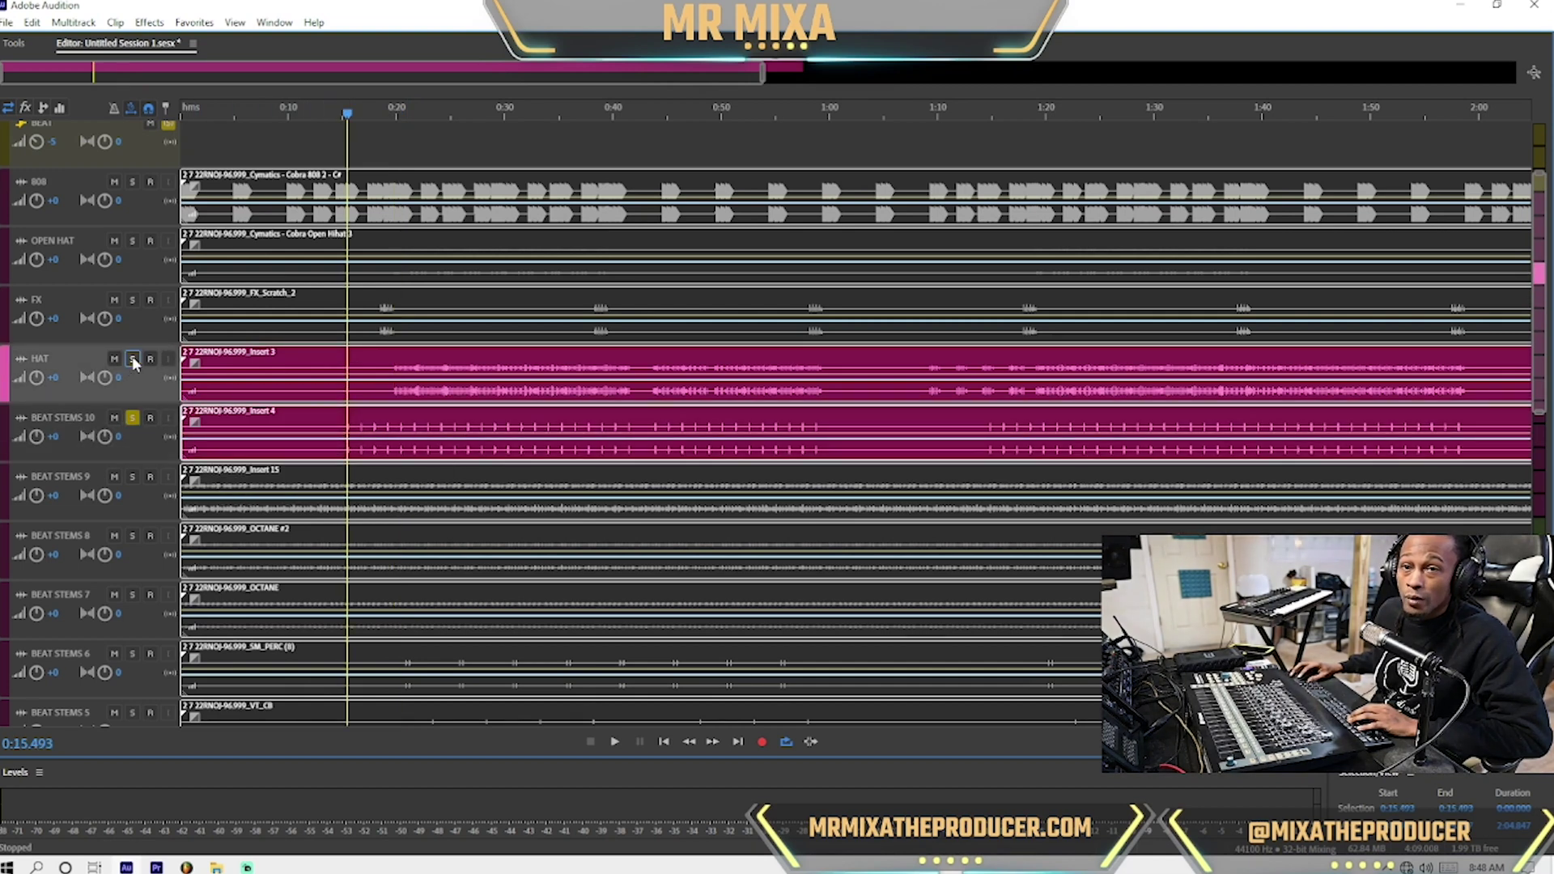
left_click(357, 420)
double_click(55, 418)
type("S")
key("Return")
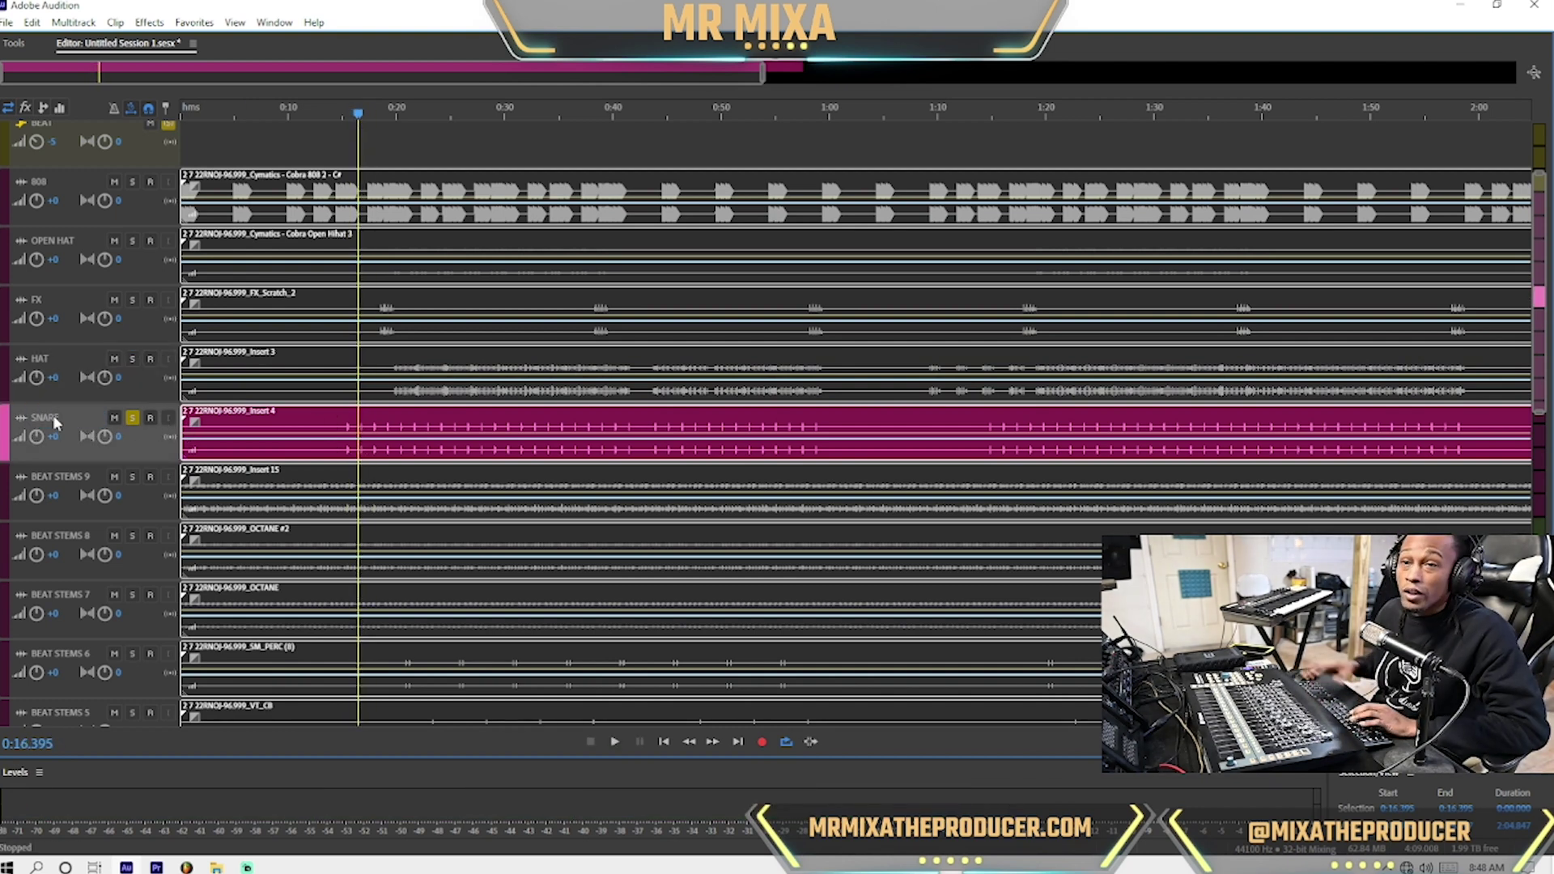
Solo BEAT STEMS 9 in place of SNARE, rename it MELODY, and audition the track
left_click(133, 476)
key("space")
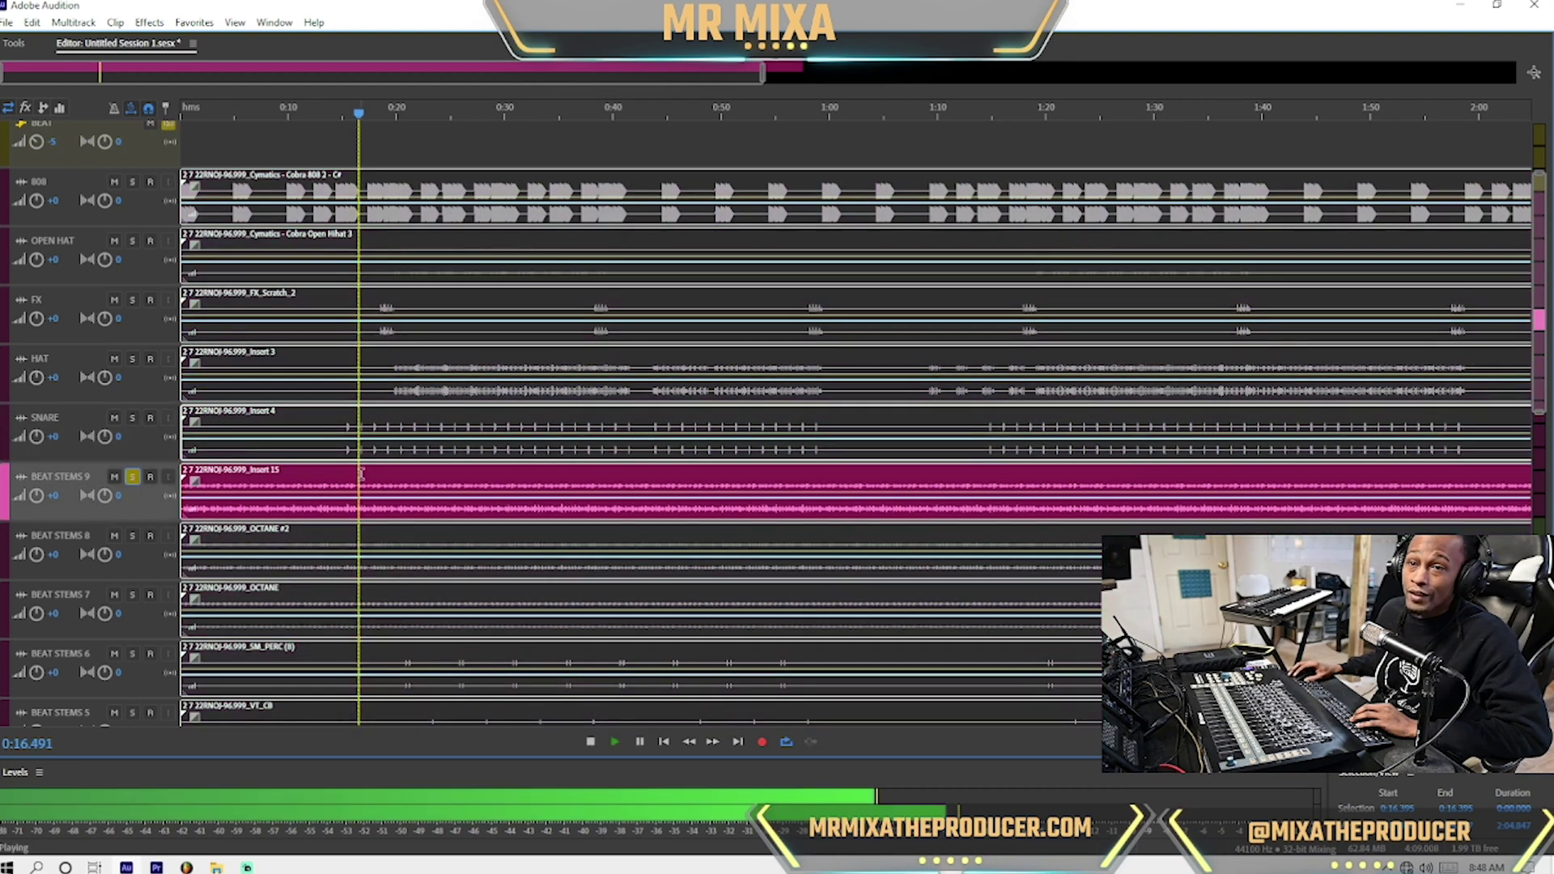
key("space")
double_click(70, 476)
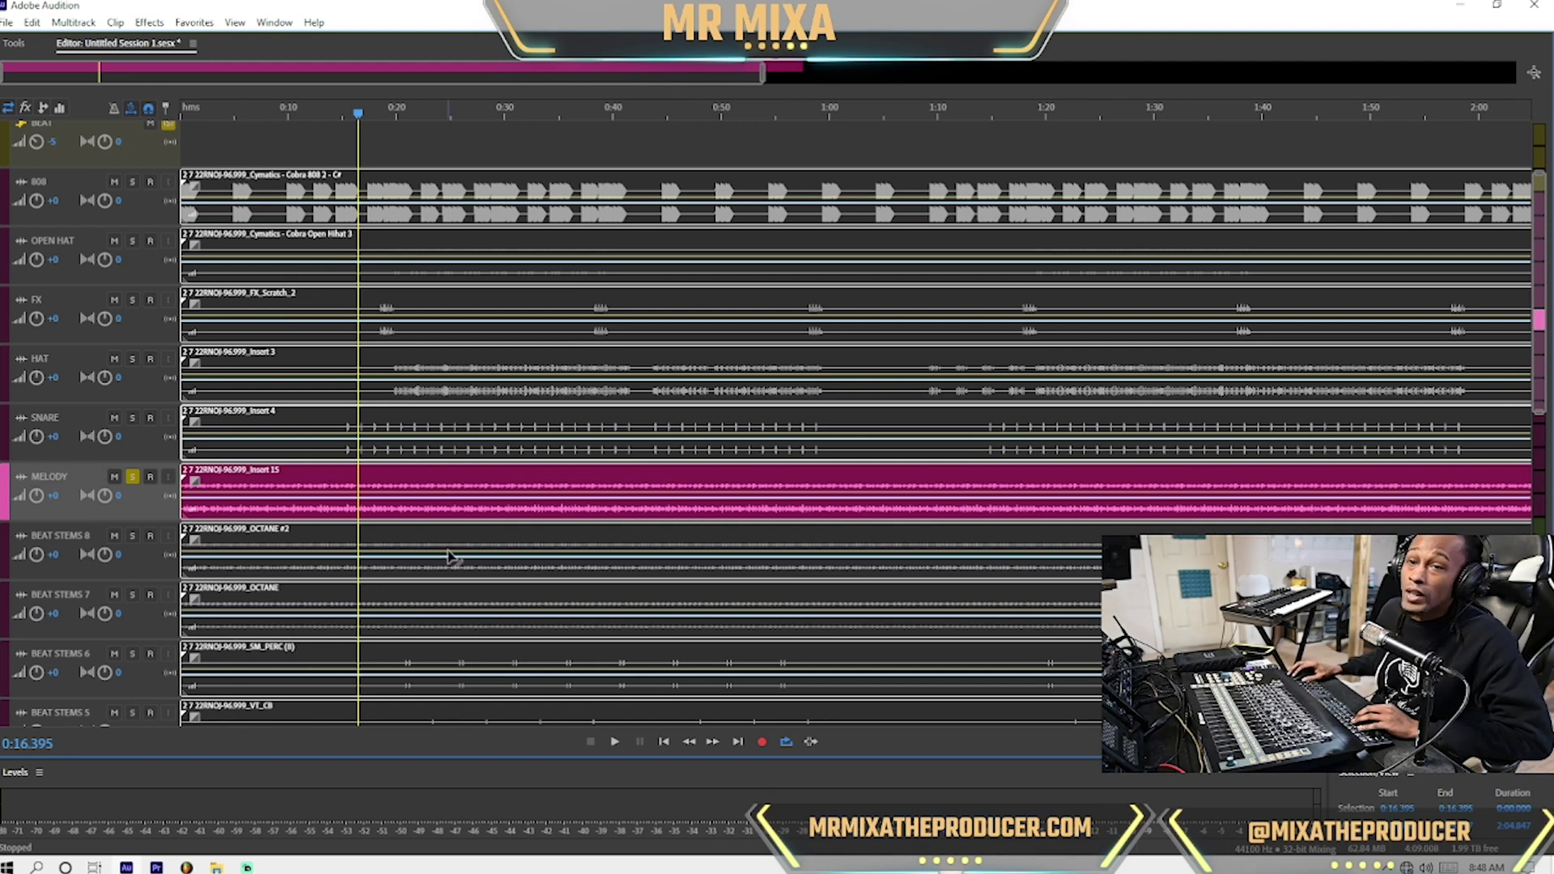
key("space")
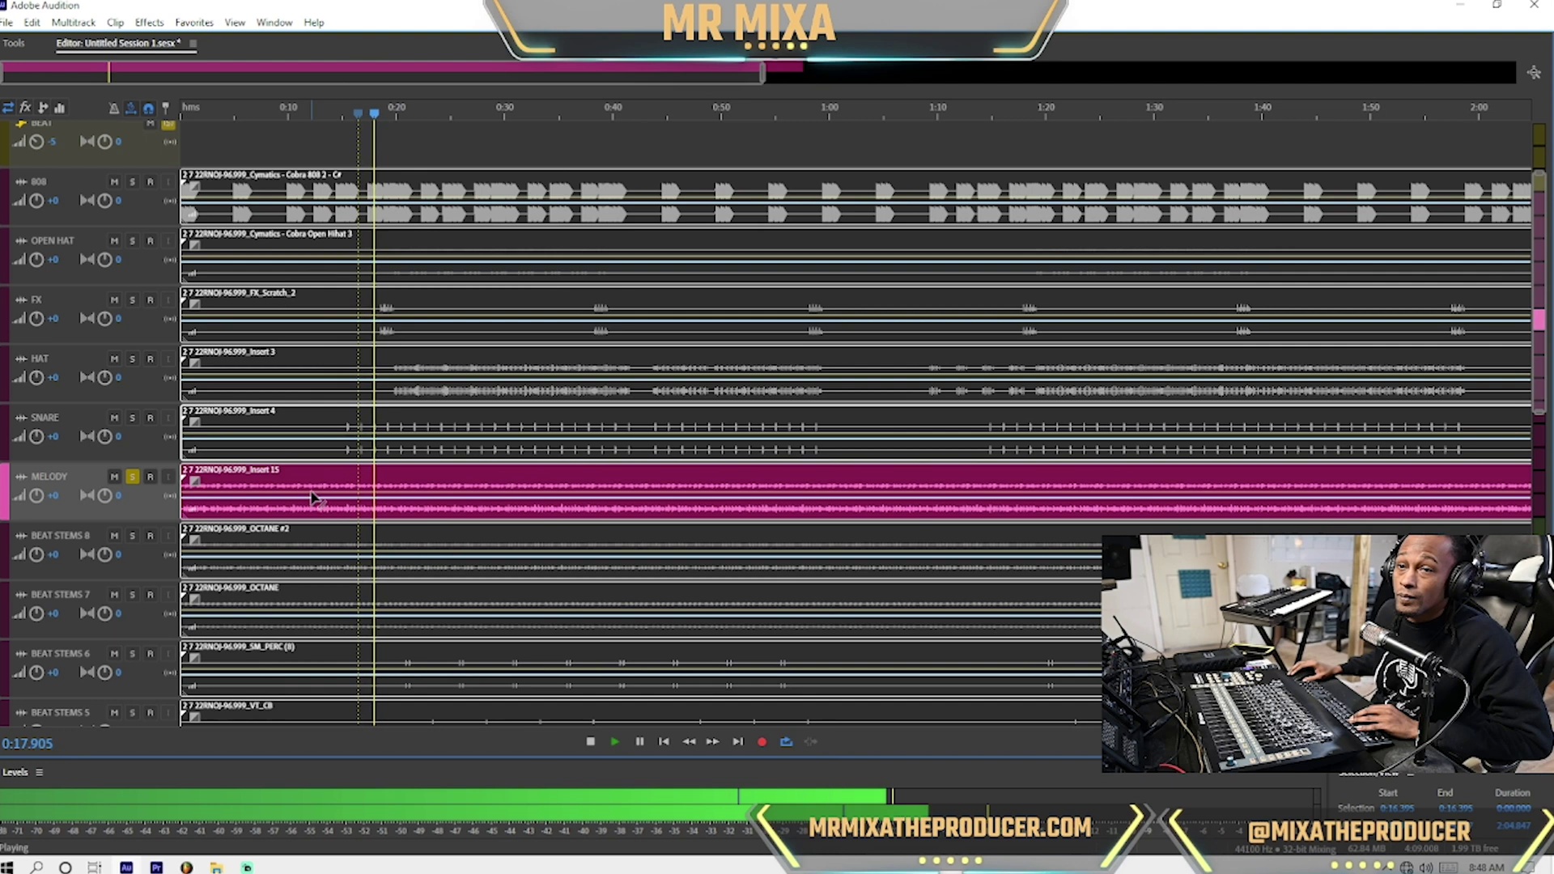
scroll(314, 497, "down", 1)
key("space")
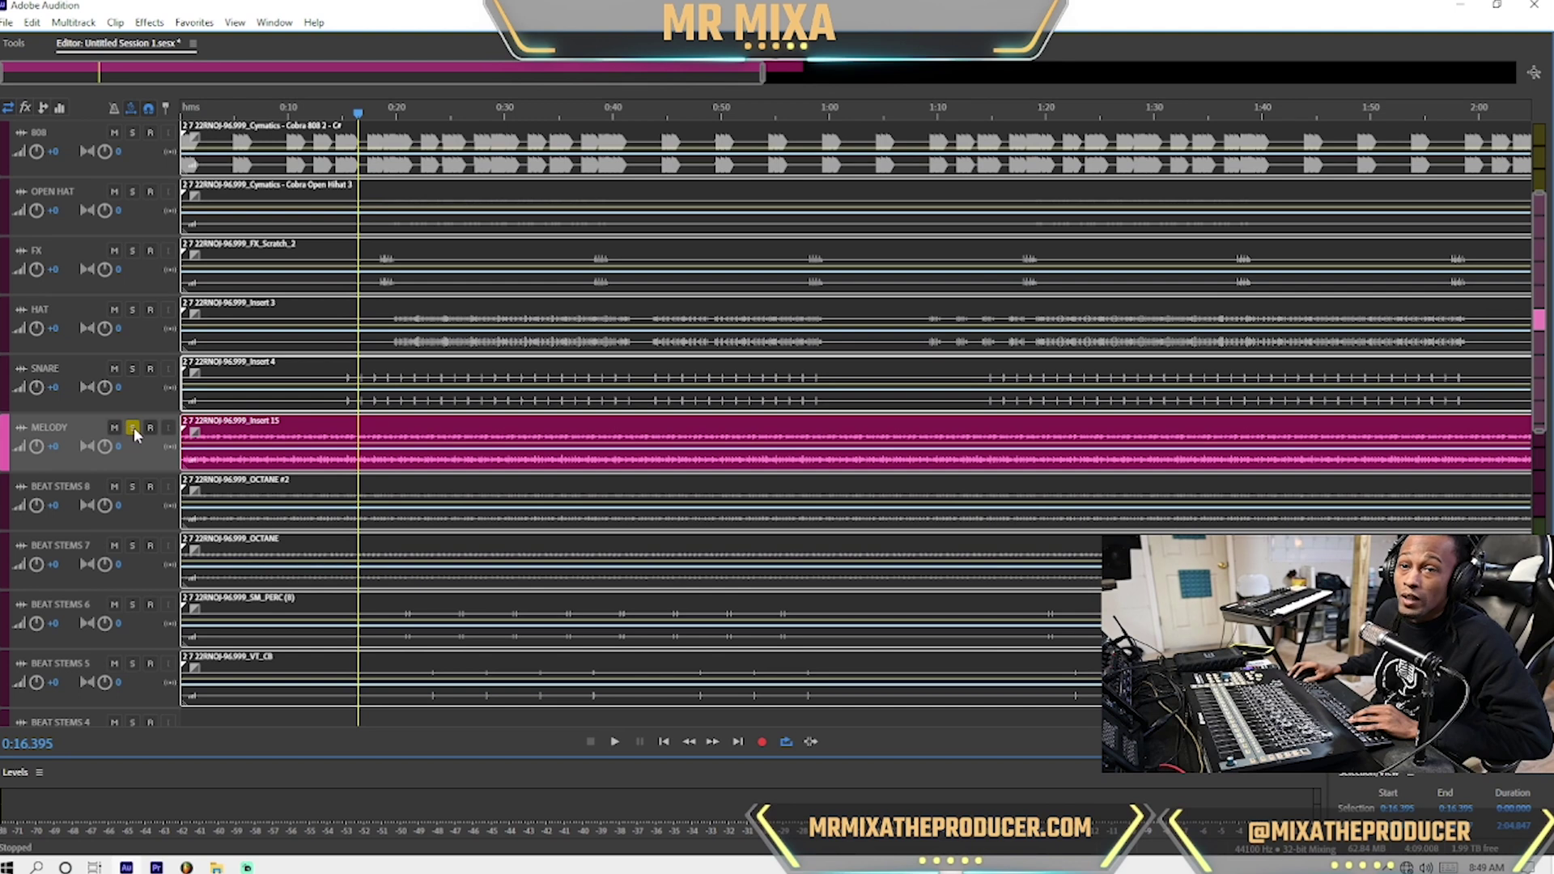
Audition BEAT STEMS 8 in solo without MELODY, unsolo it, and mute the BEAT STEMS 8 and BEAT STEMS 7 tracks
left_click(132, 487)
left_click(132, 427)
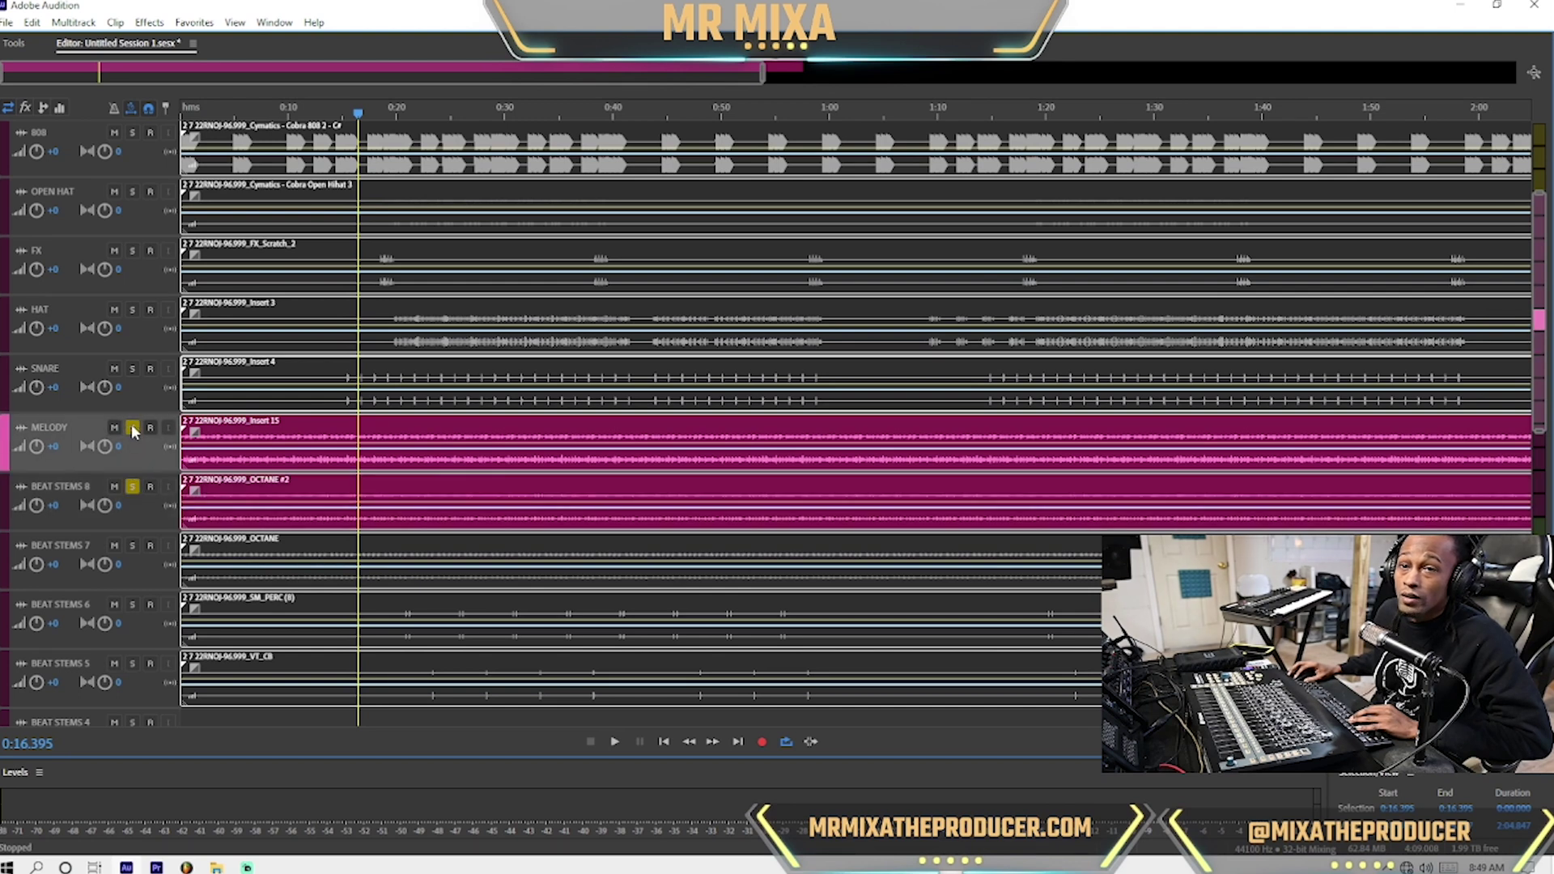
key("space")
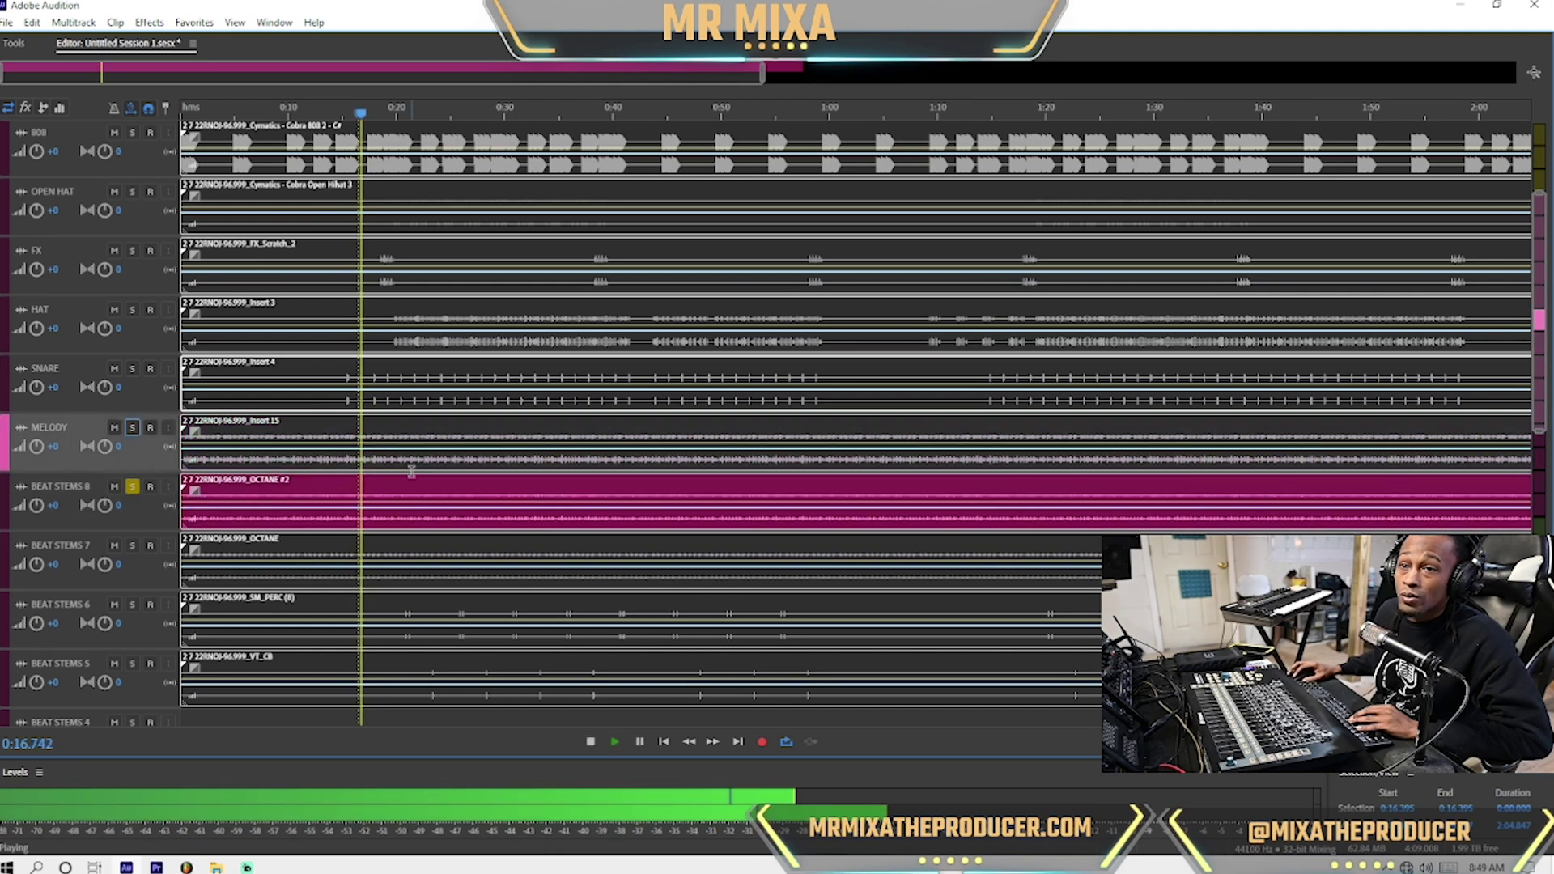
left_click(130, 486)
key("space")
key("ctrl+a")
left_click(114, 486)
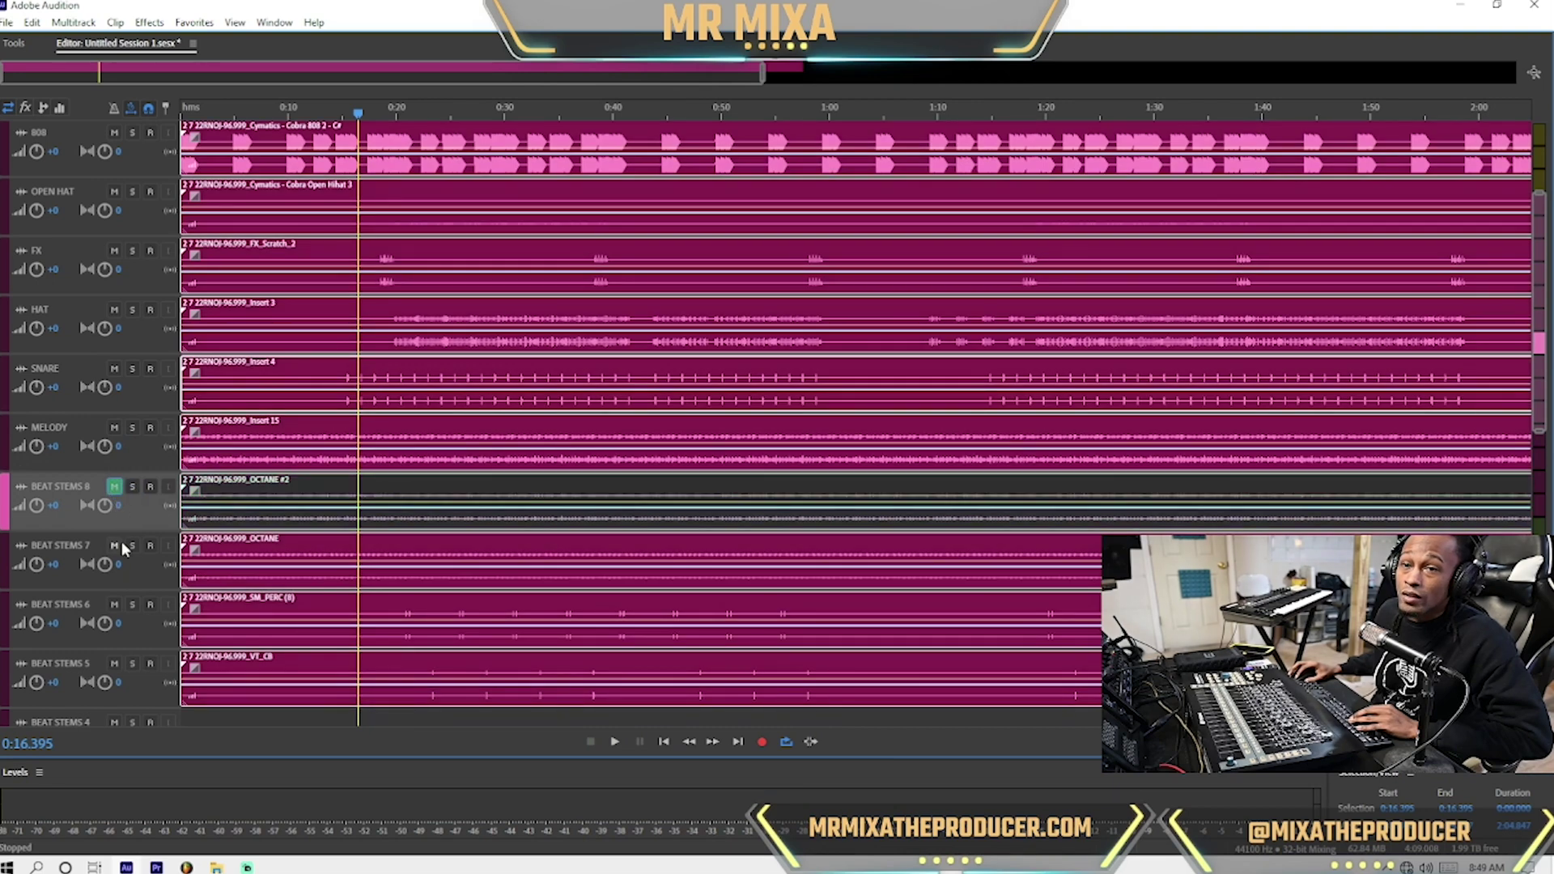
left_click(114, 546)
Delete the BEAT STEMS 8 track holding the OCTANE #2 clip
left_click(420, 443)
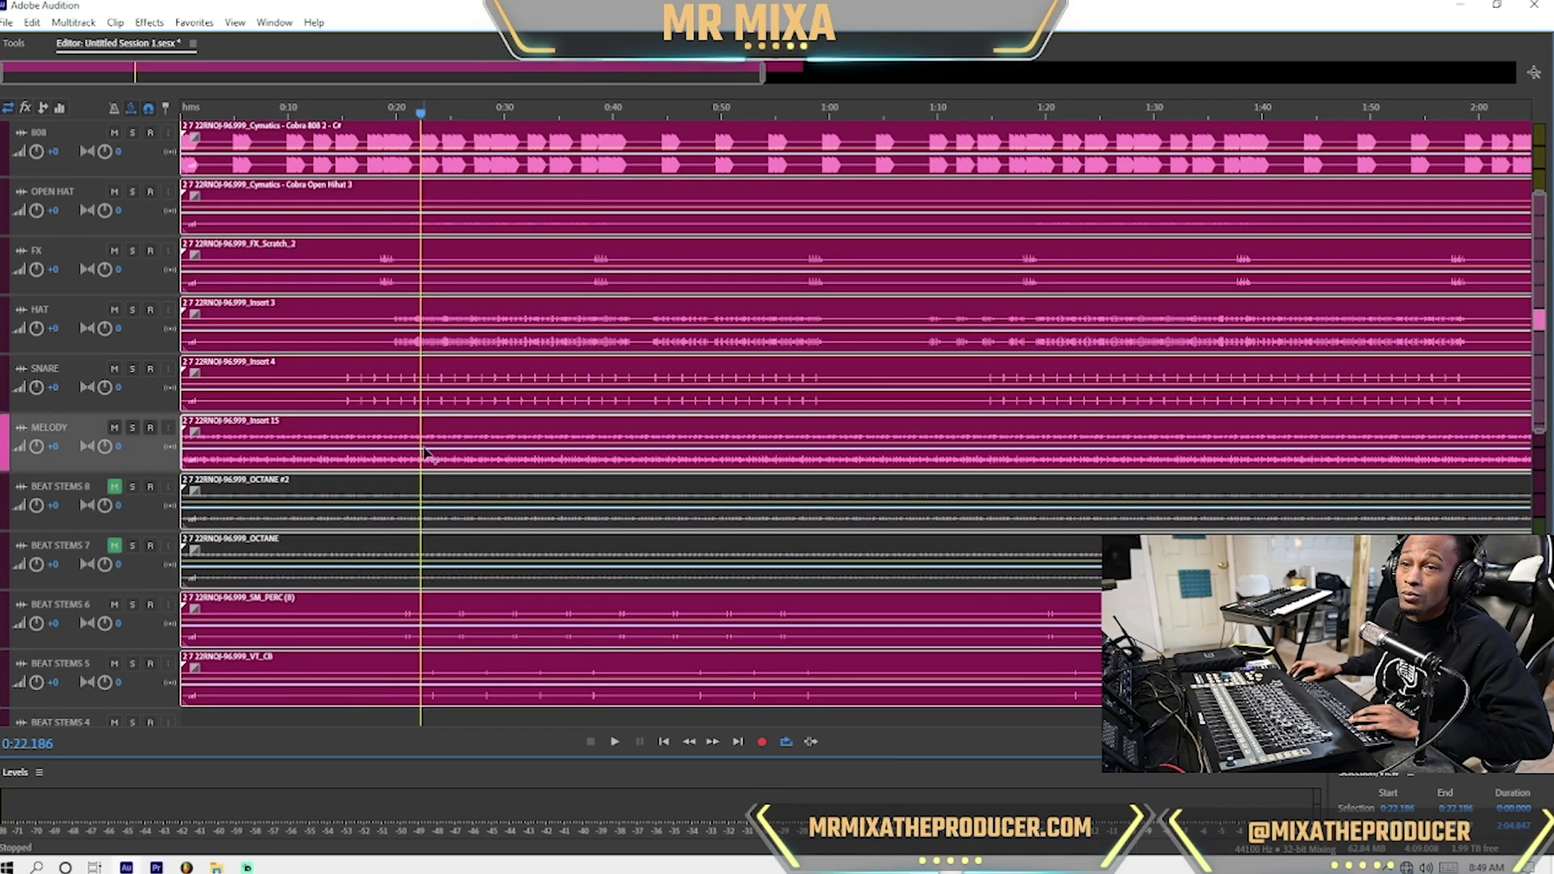
left_click(407, 515)
scroll(429, 405, "up", 3)
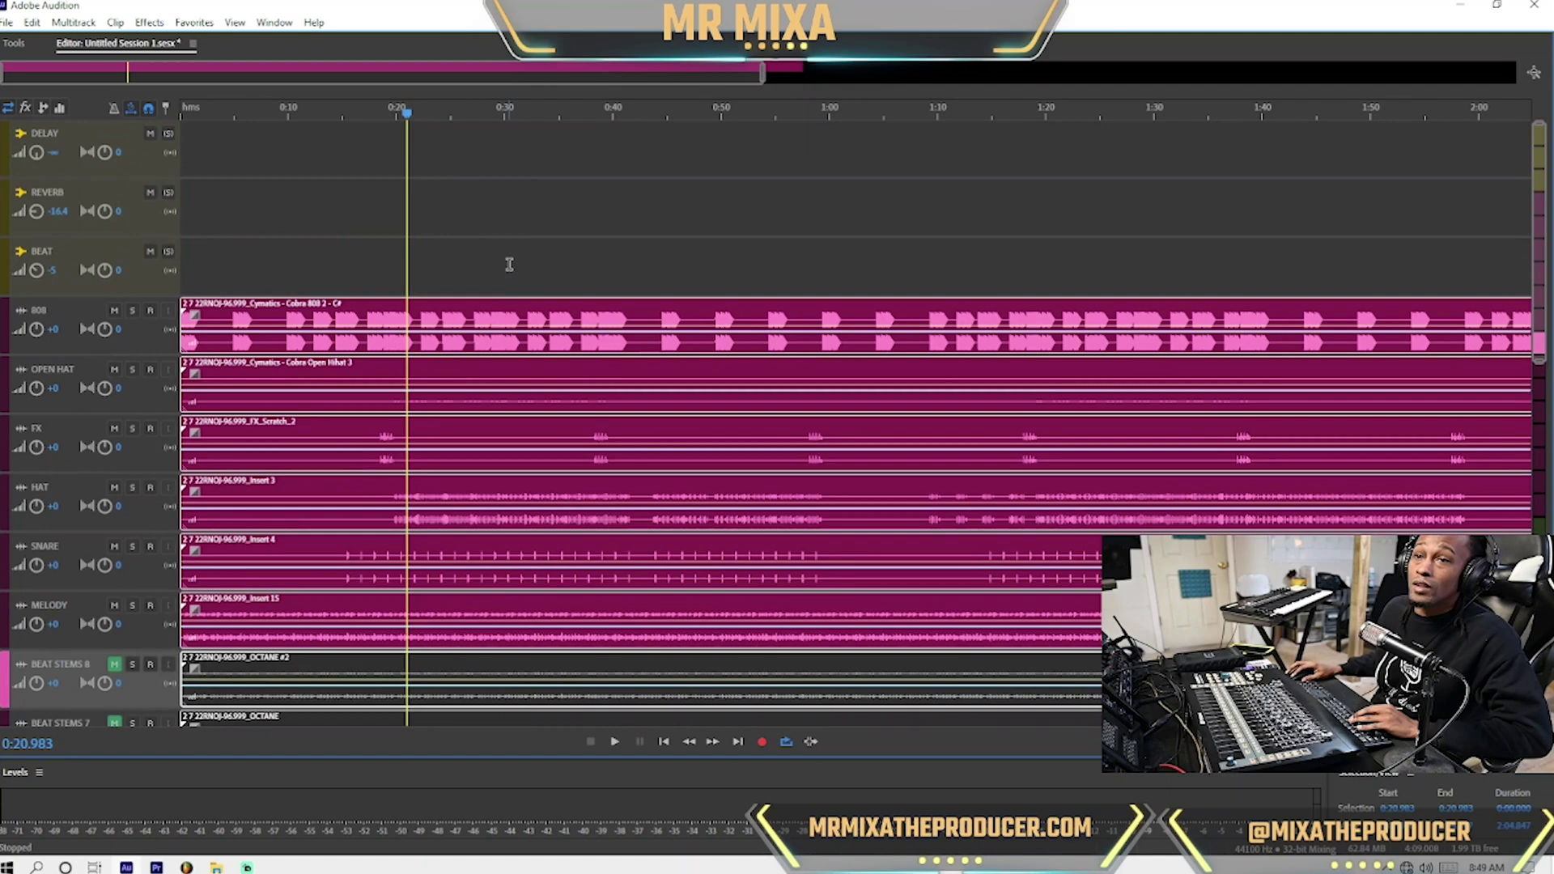
scroll(509, 265, "down", 4)
left_click(504, 388)
left_click(413, 456)
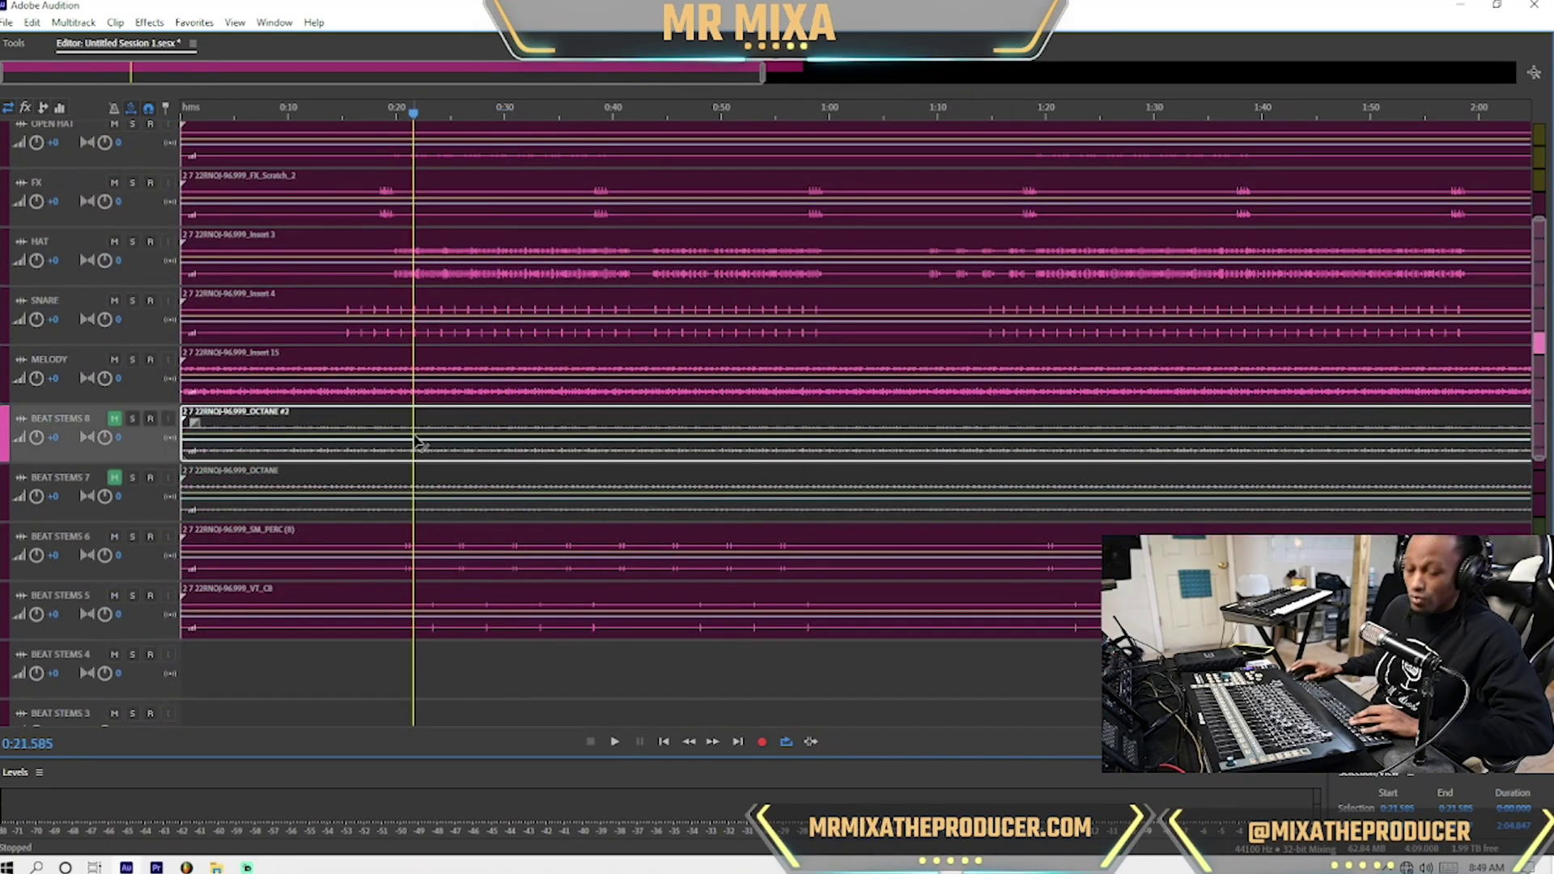
key("ctrl+alt+BackSpace")
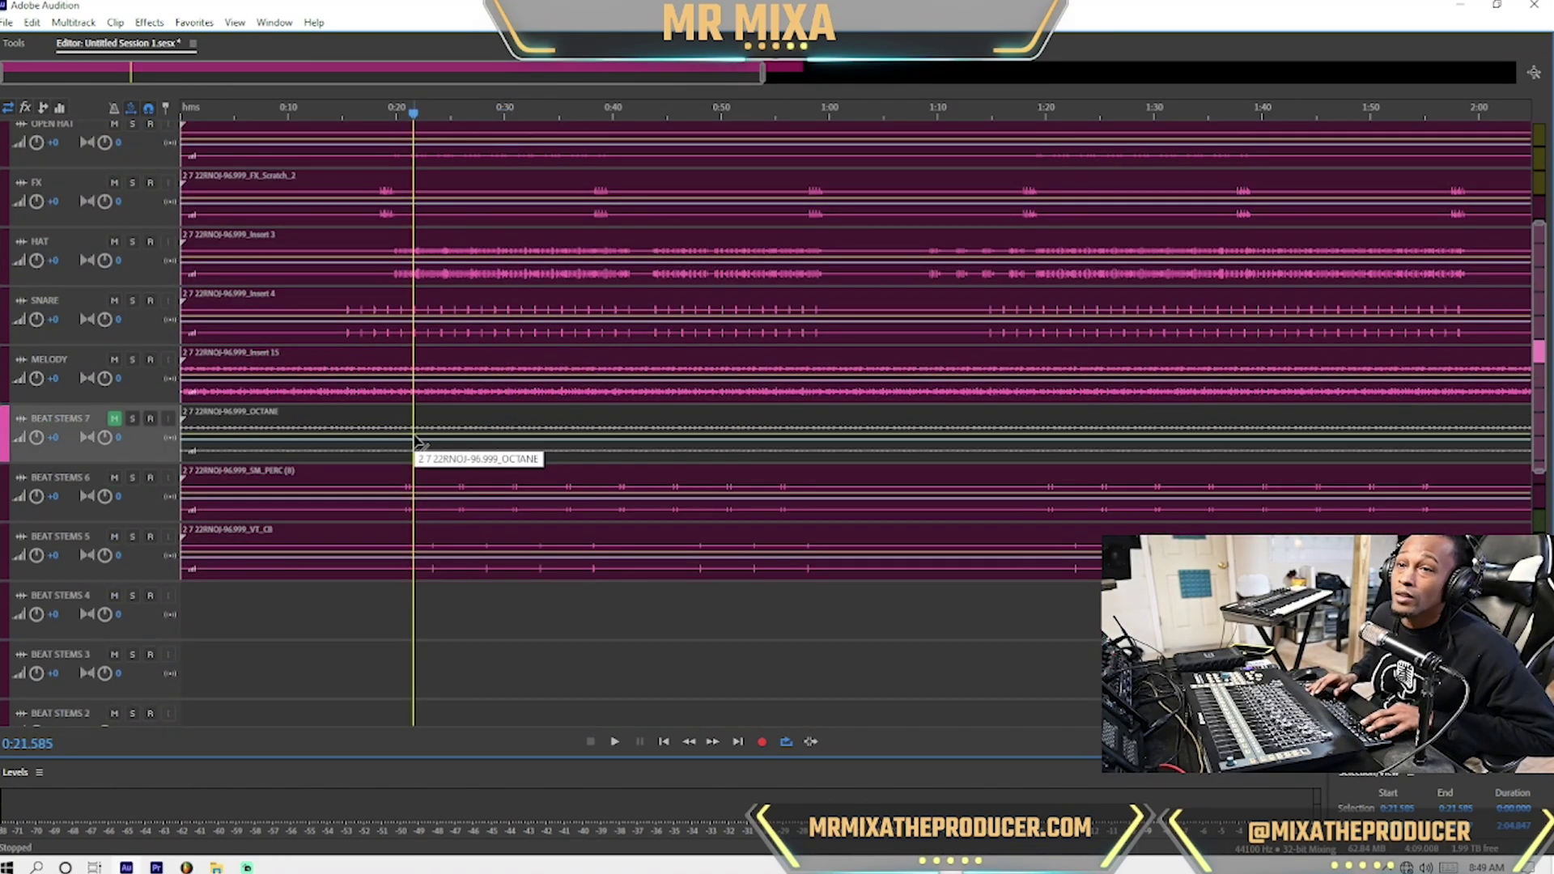
Audition BEAT STEMS 7 unmuted and in solo, mute it again, and audition the MELODY track in solo
left_click(116, 419)
left_click(133, 419)
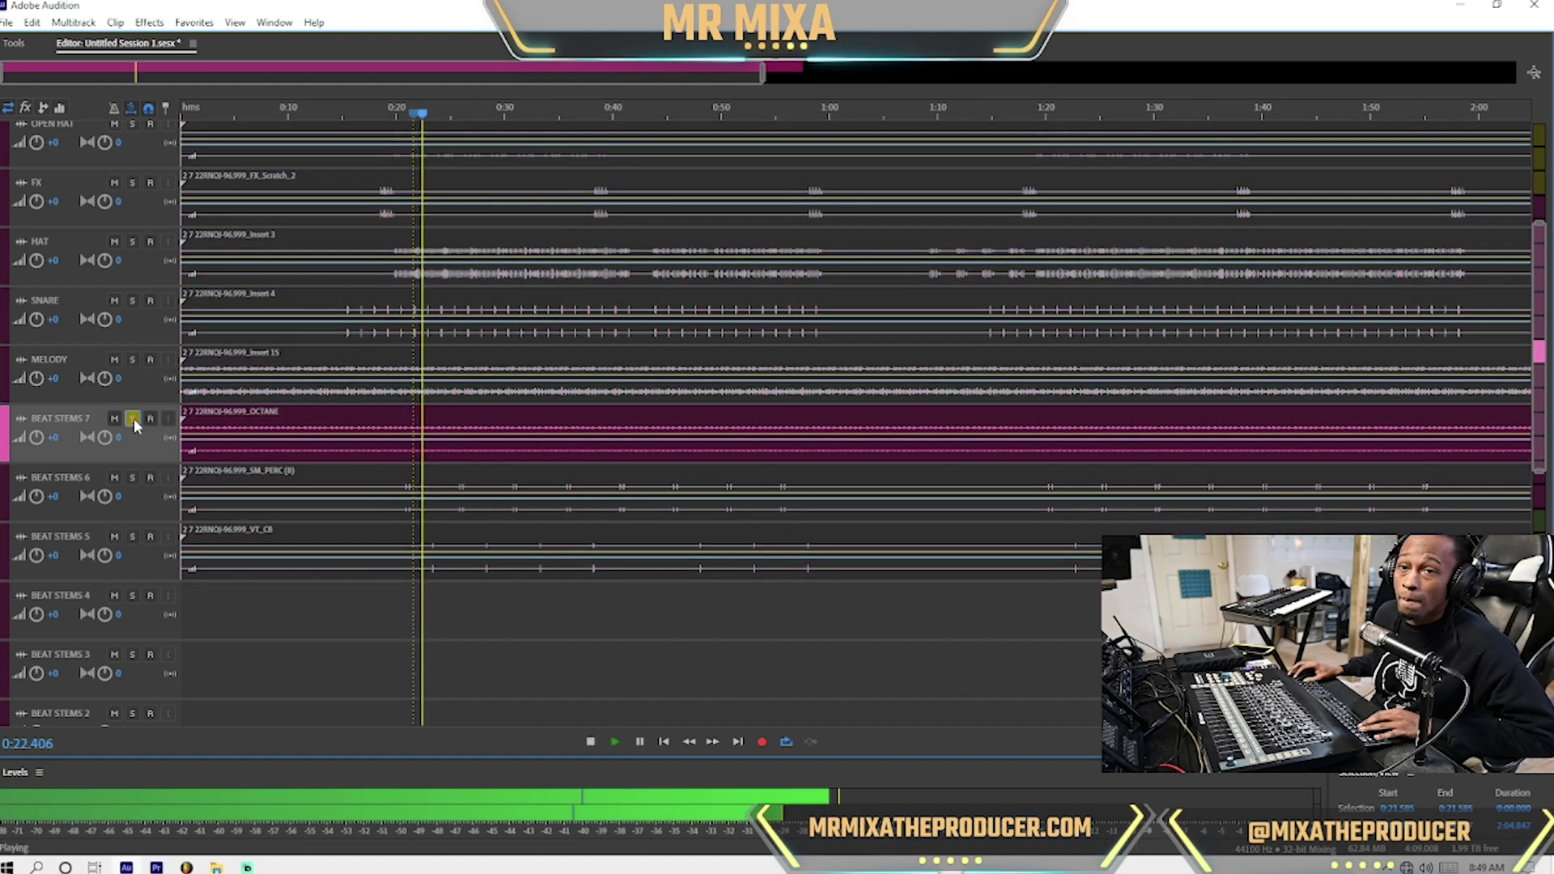
left_click(114, 419)
left_click(132, 359)
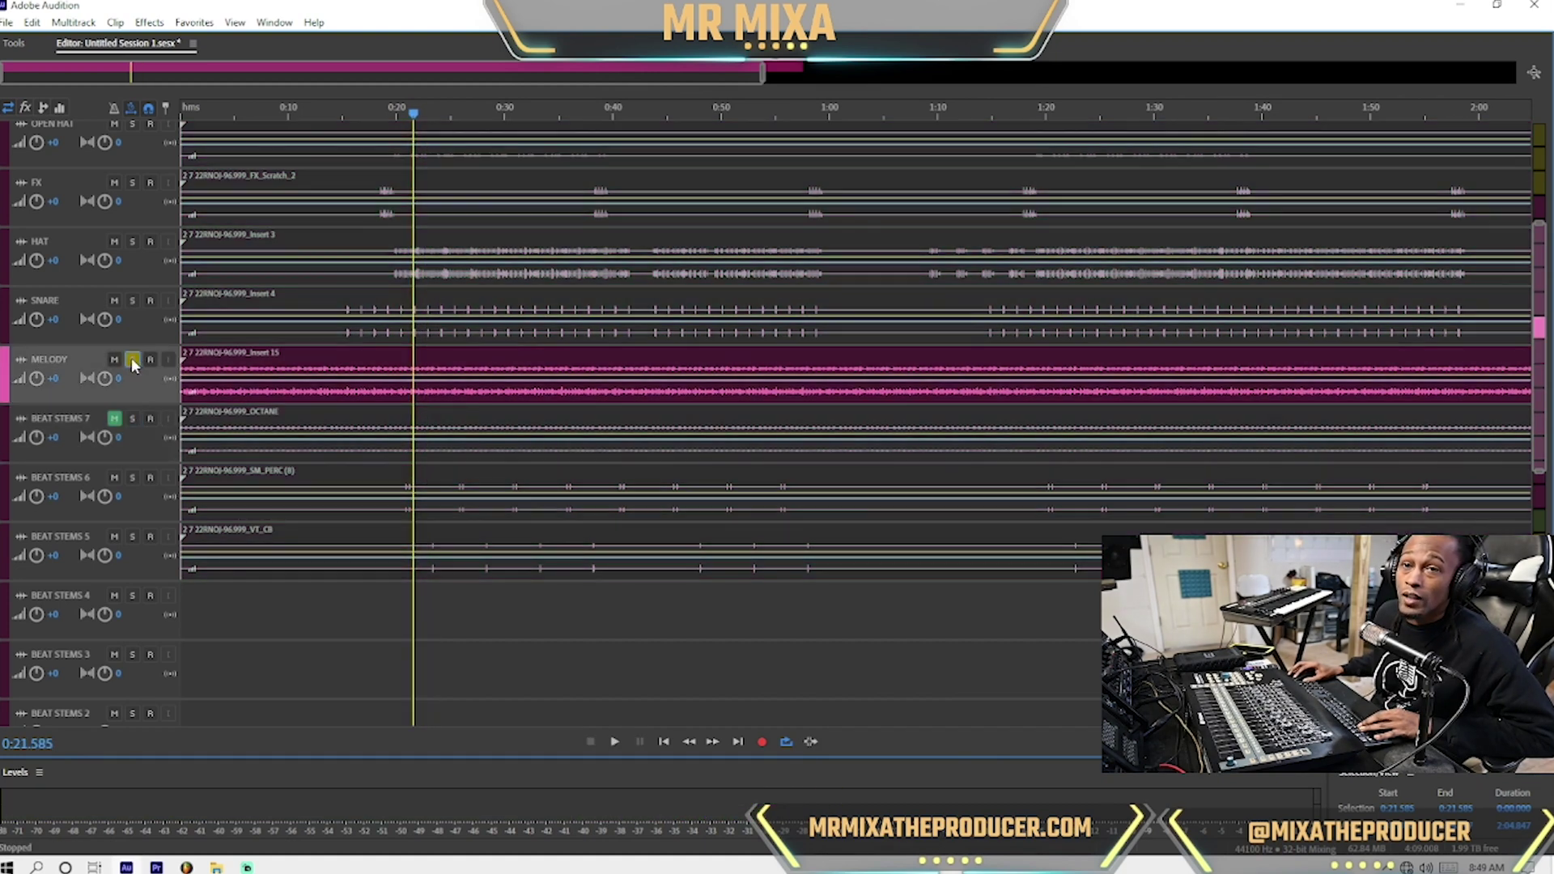
key("space")
key("space")
Delete the BEAT STEMS 7 track holding the OCTANE clip
left_click(342, 426)
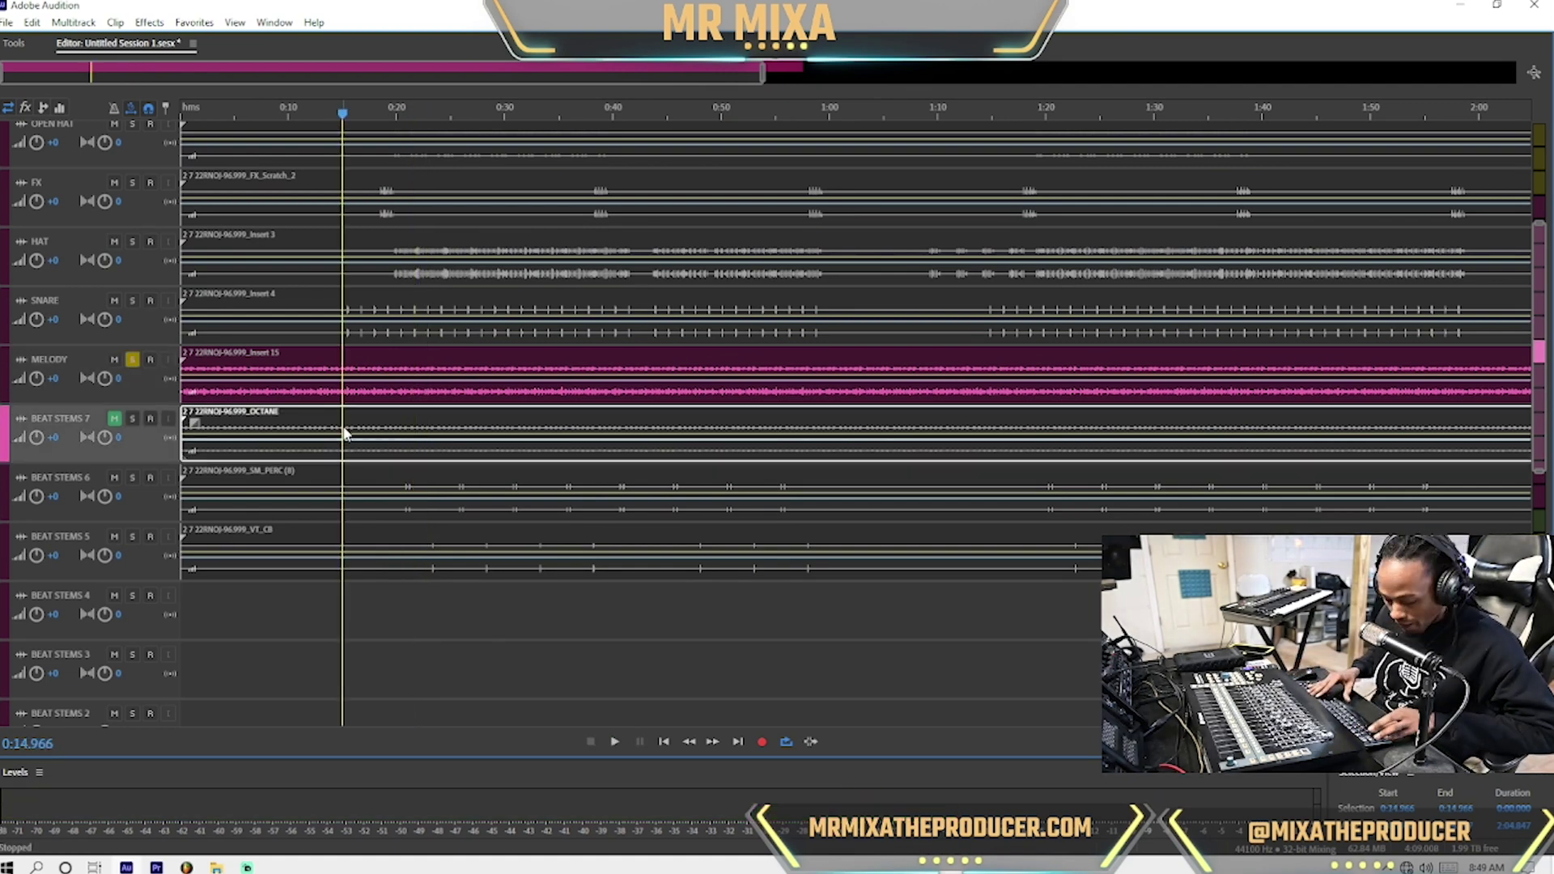
key("ctrl+alt+BackSpace")
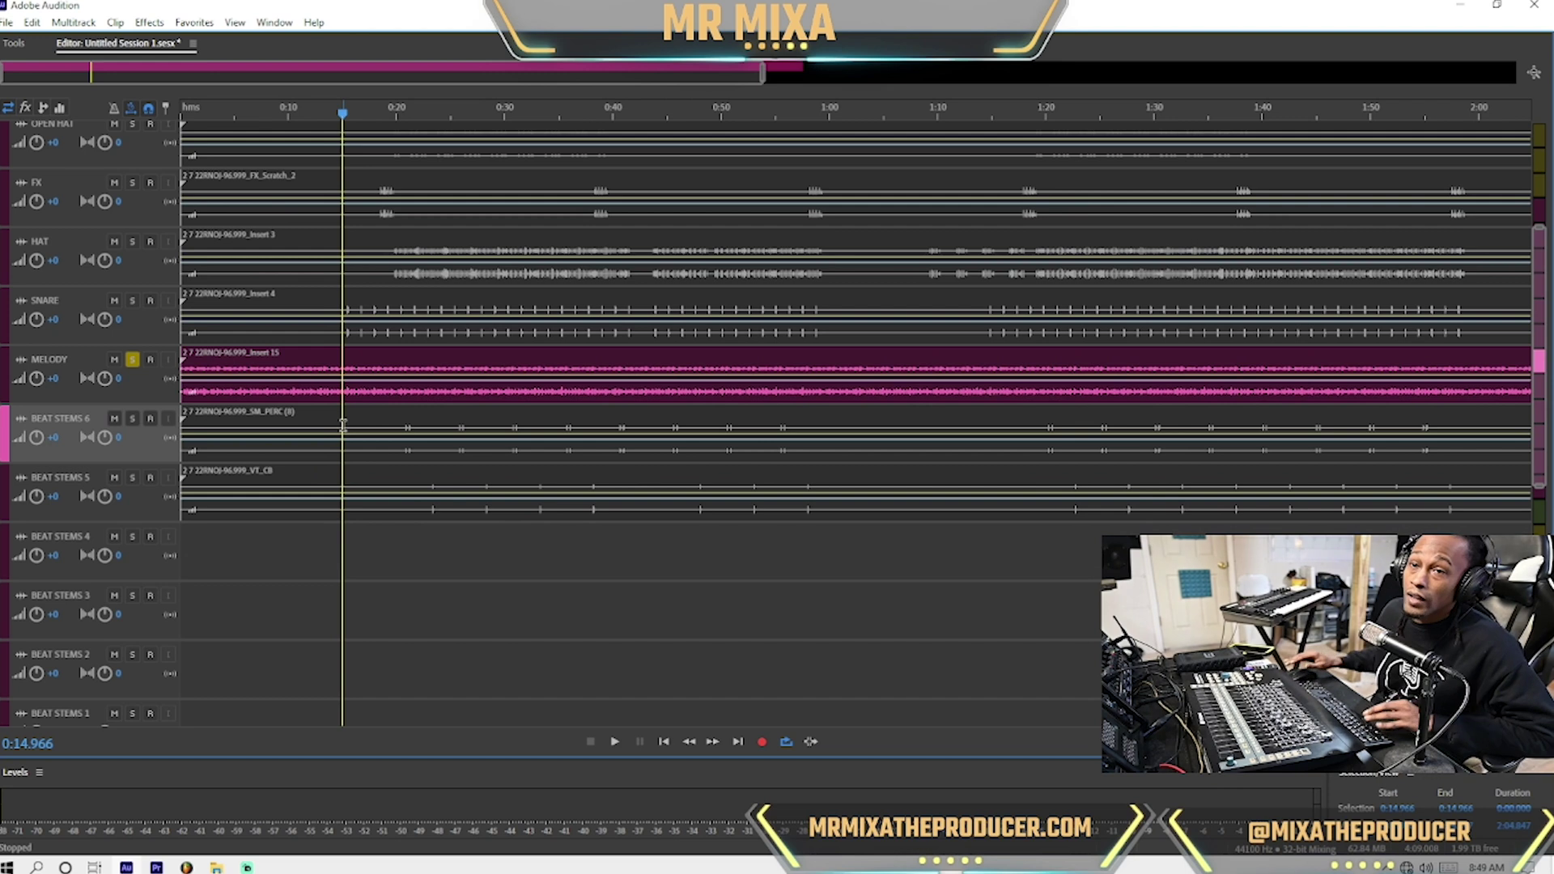
Solo BEAT STEMS 6 in place of MELODY, audition it from about 0:20, rename it RIM SHOT, and unsolo it
left_click(395, 427)
key("space")
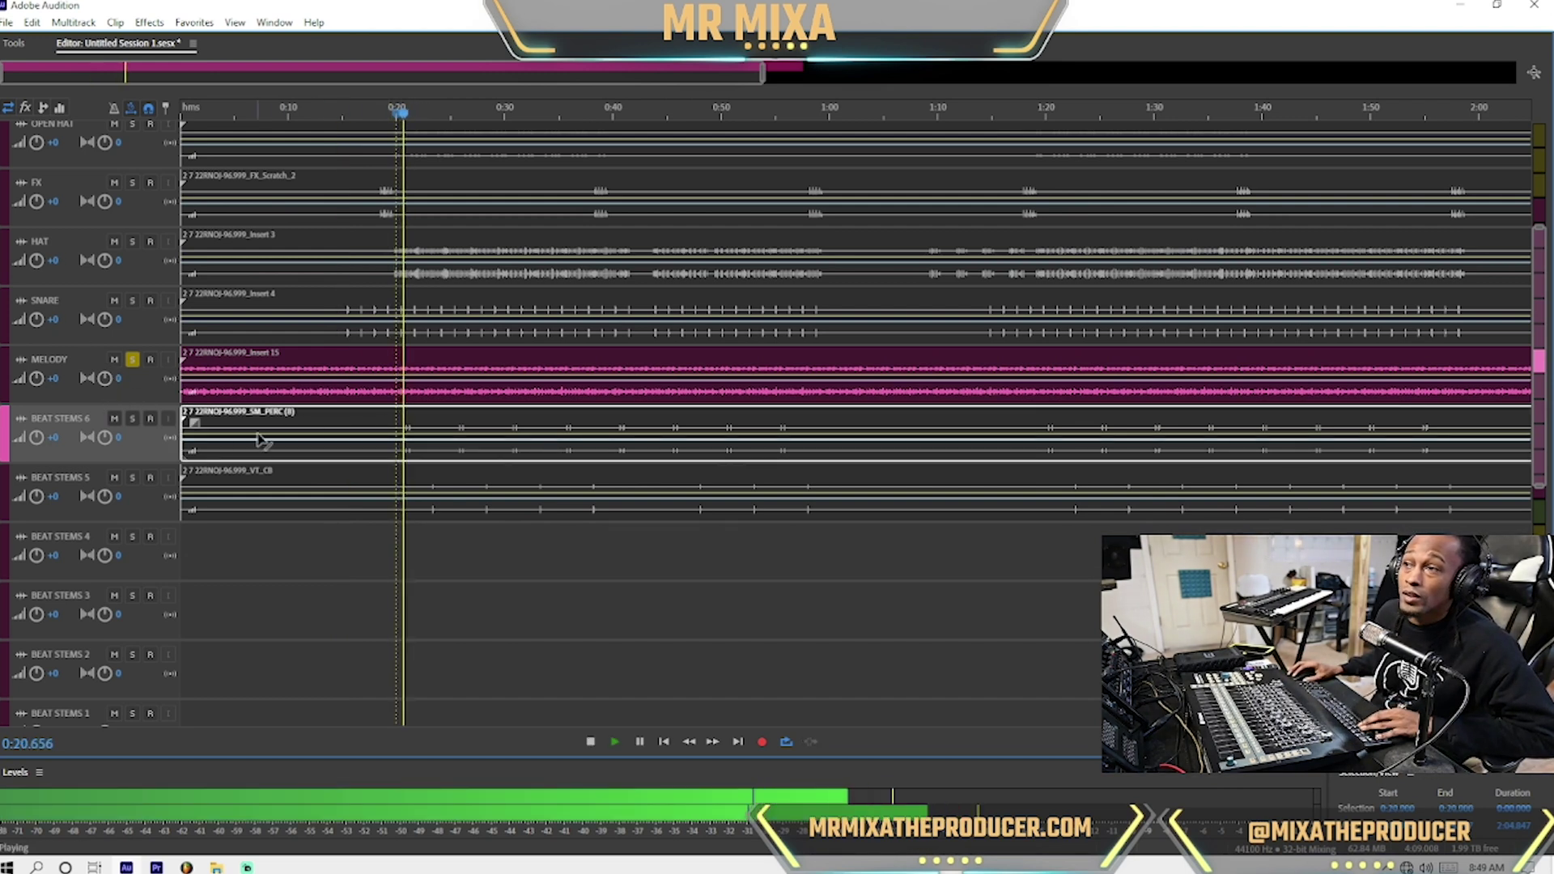
left_click(132, 419)
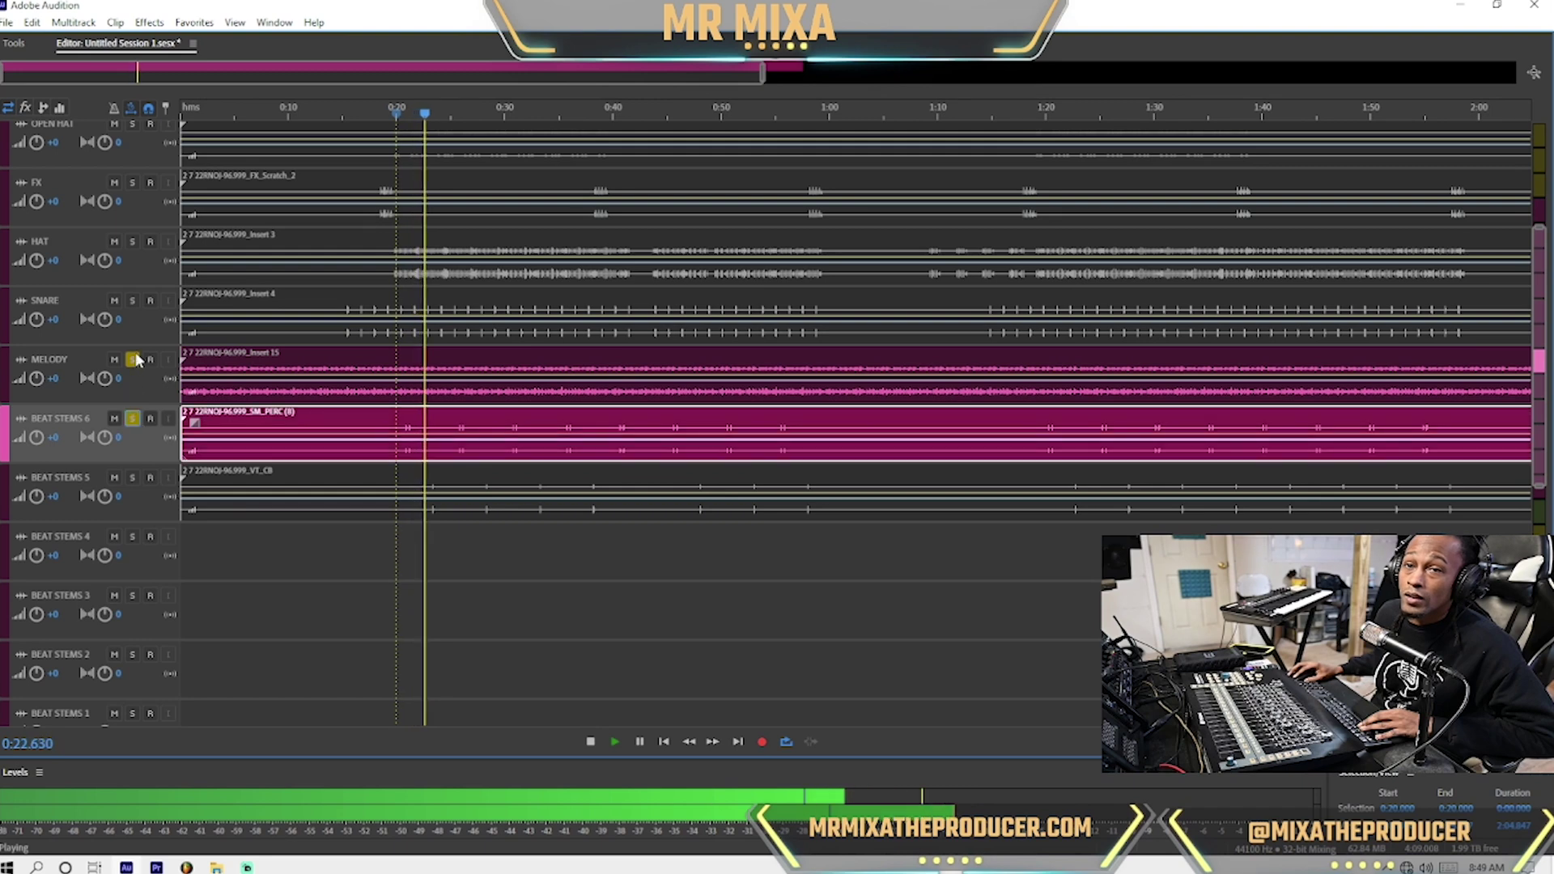
left_click(132, 359)
key("space")
left_click(403, 427)
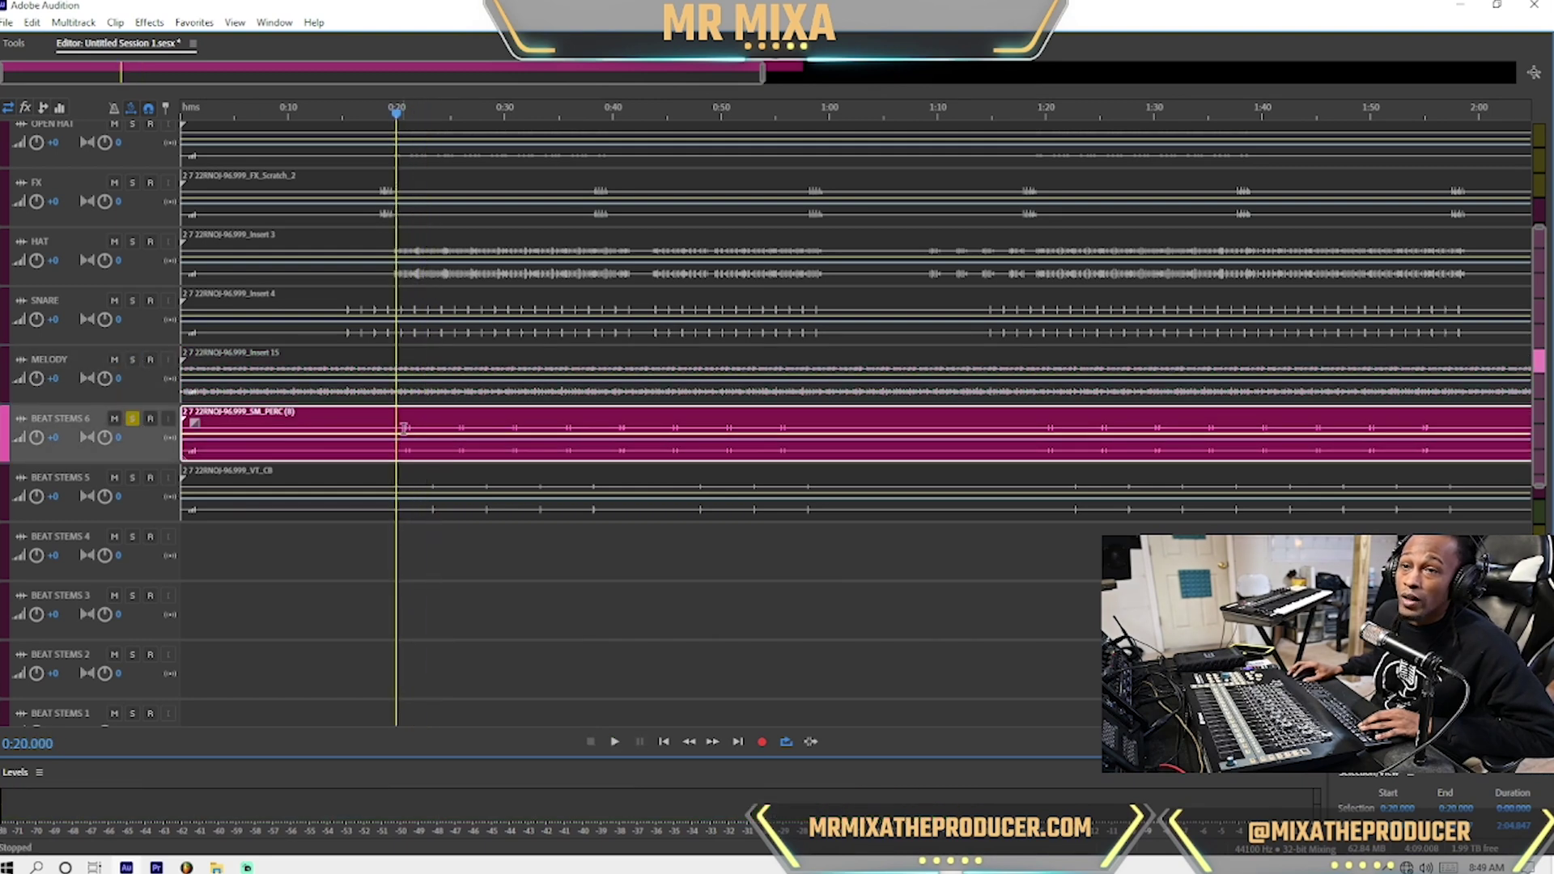
key("space")
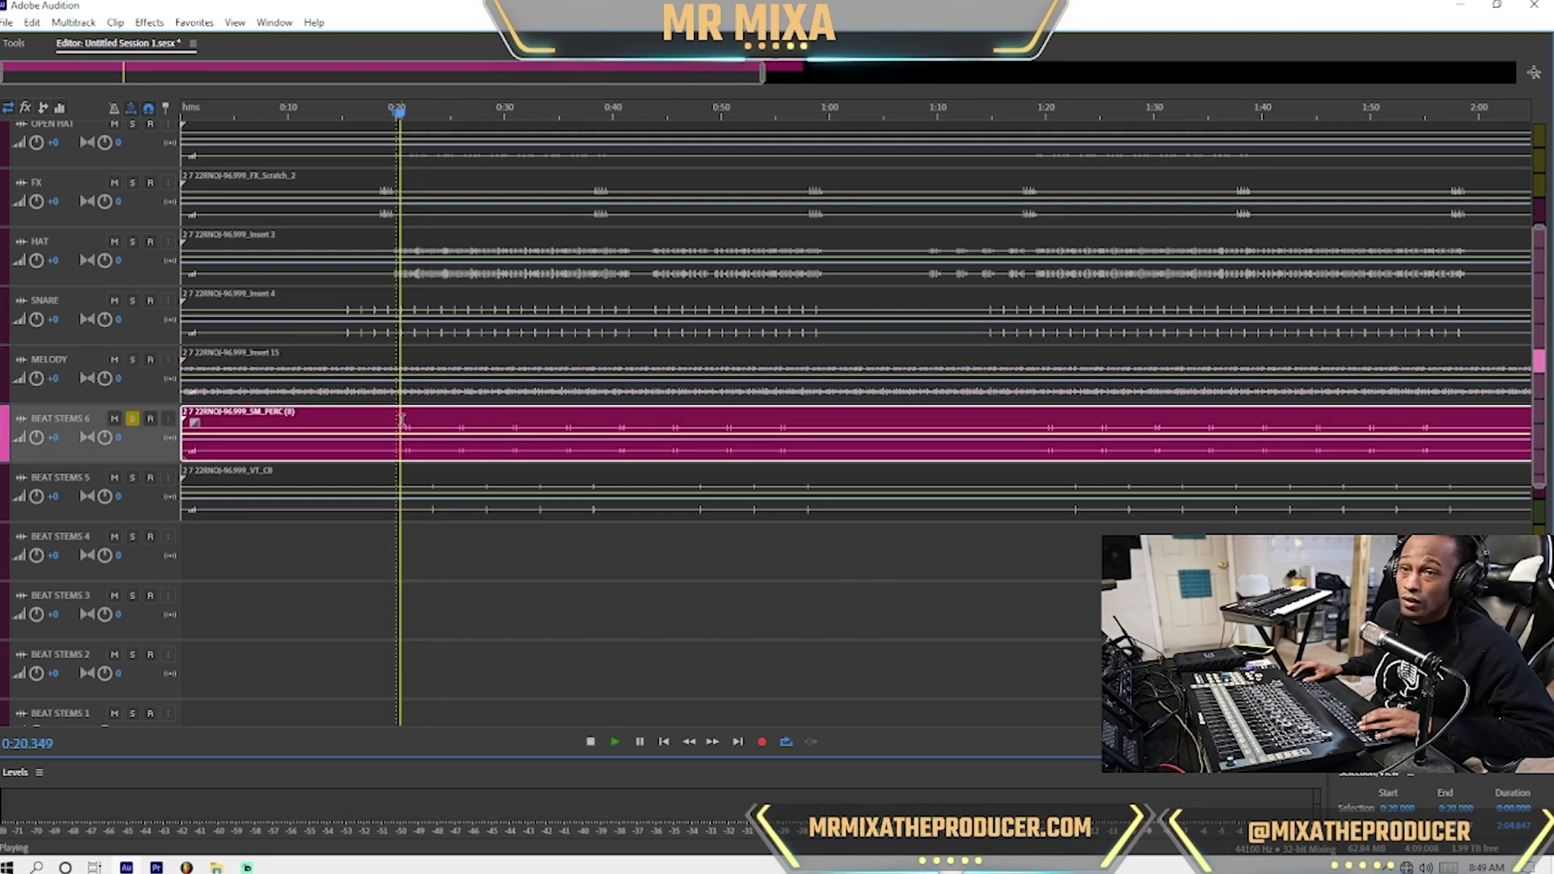
key("space")
double_click(60, 418)
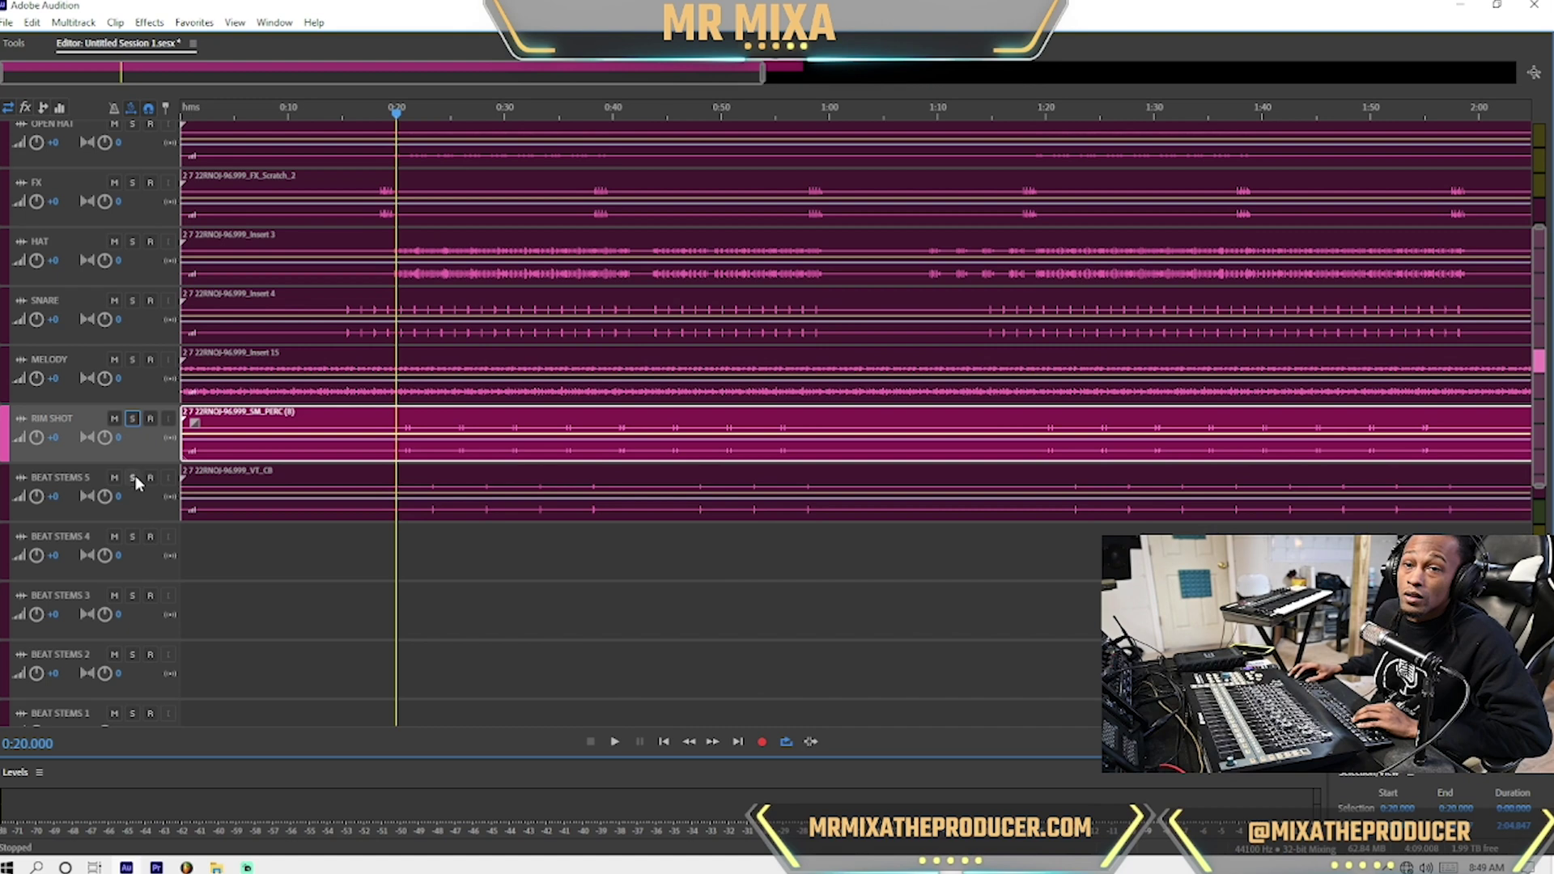
Audition BEAT STEMS 5 in solo from about 0:23, rename the track COWBELL, and unsolo it
left_click(132, 478)
key("space")
left_click(427, 481)
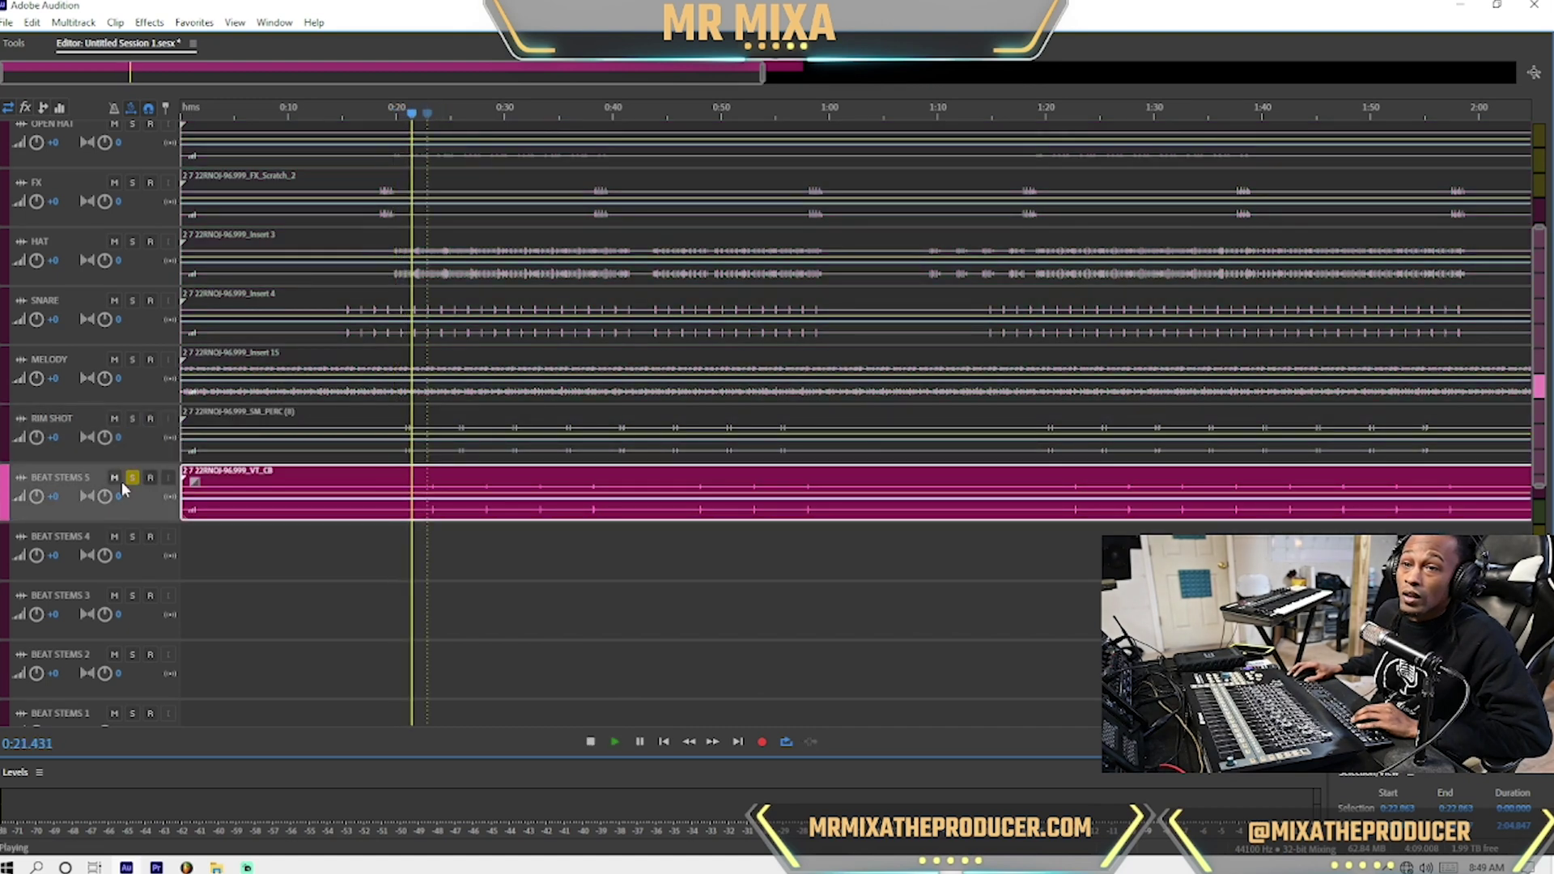
double_click(66, 476)
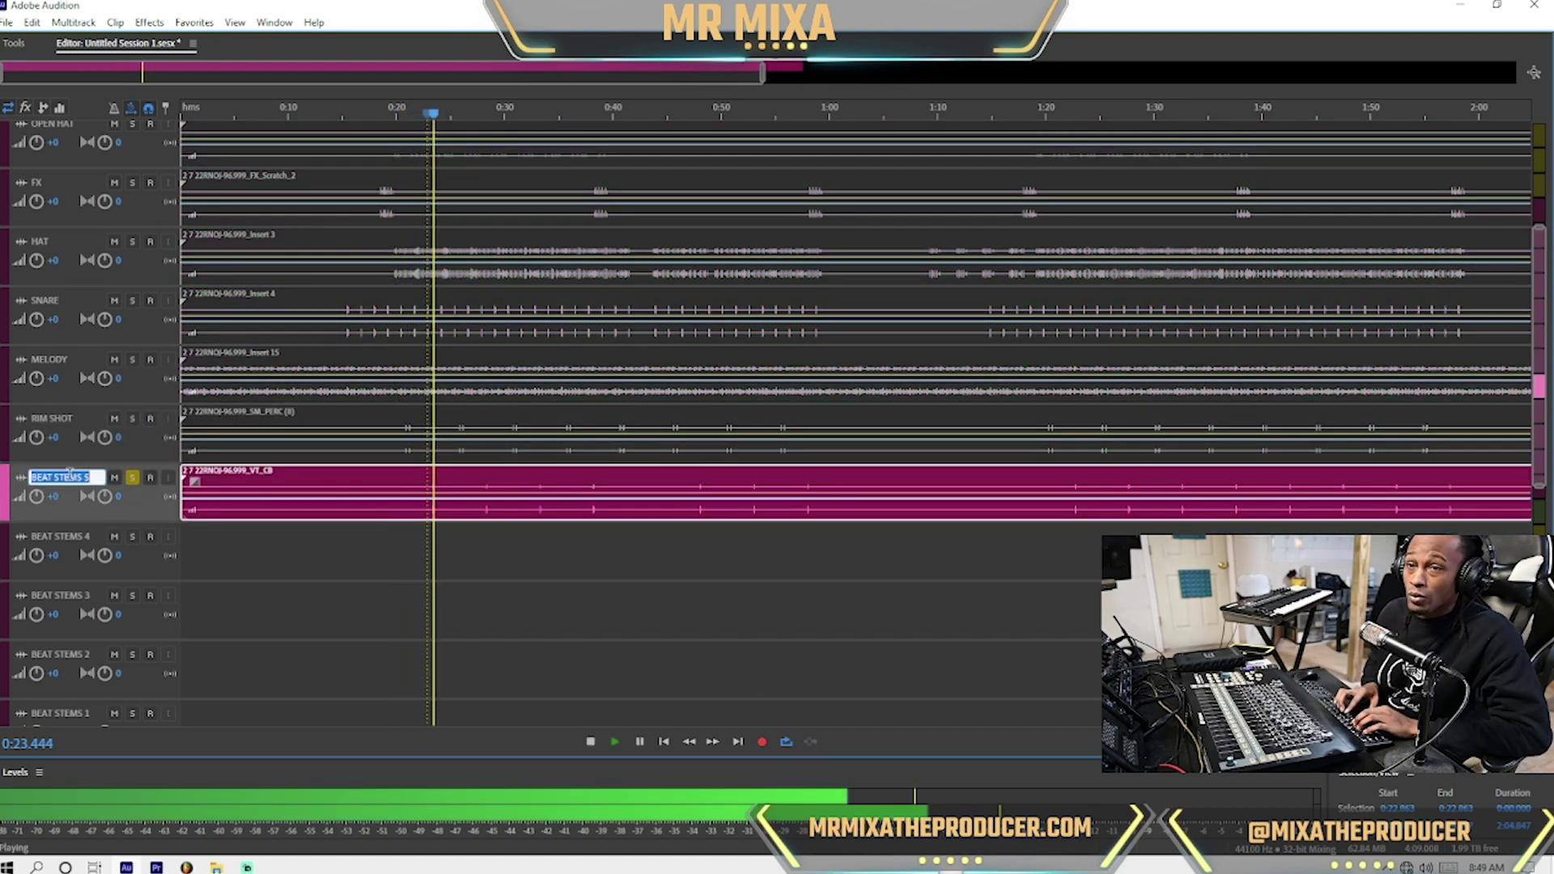
type("COWBELL")
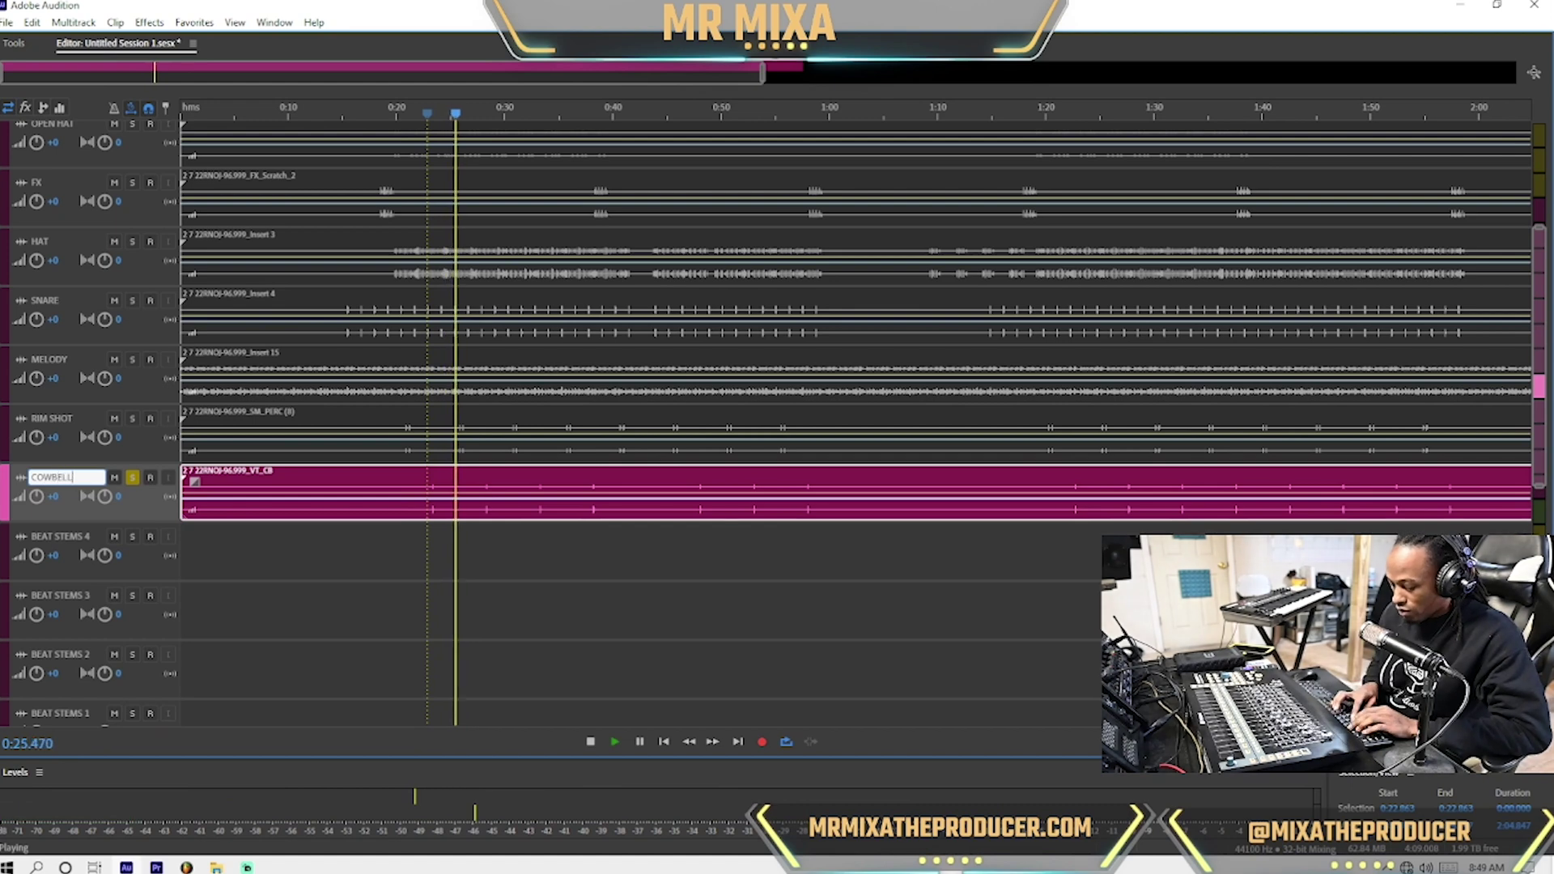
key("Return")
key("space")
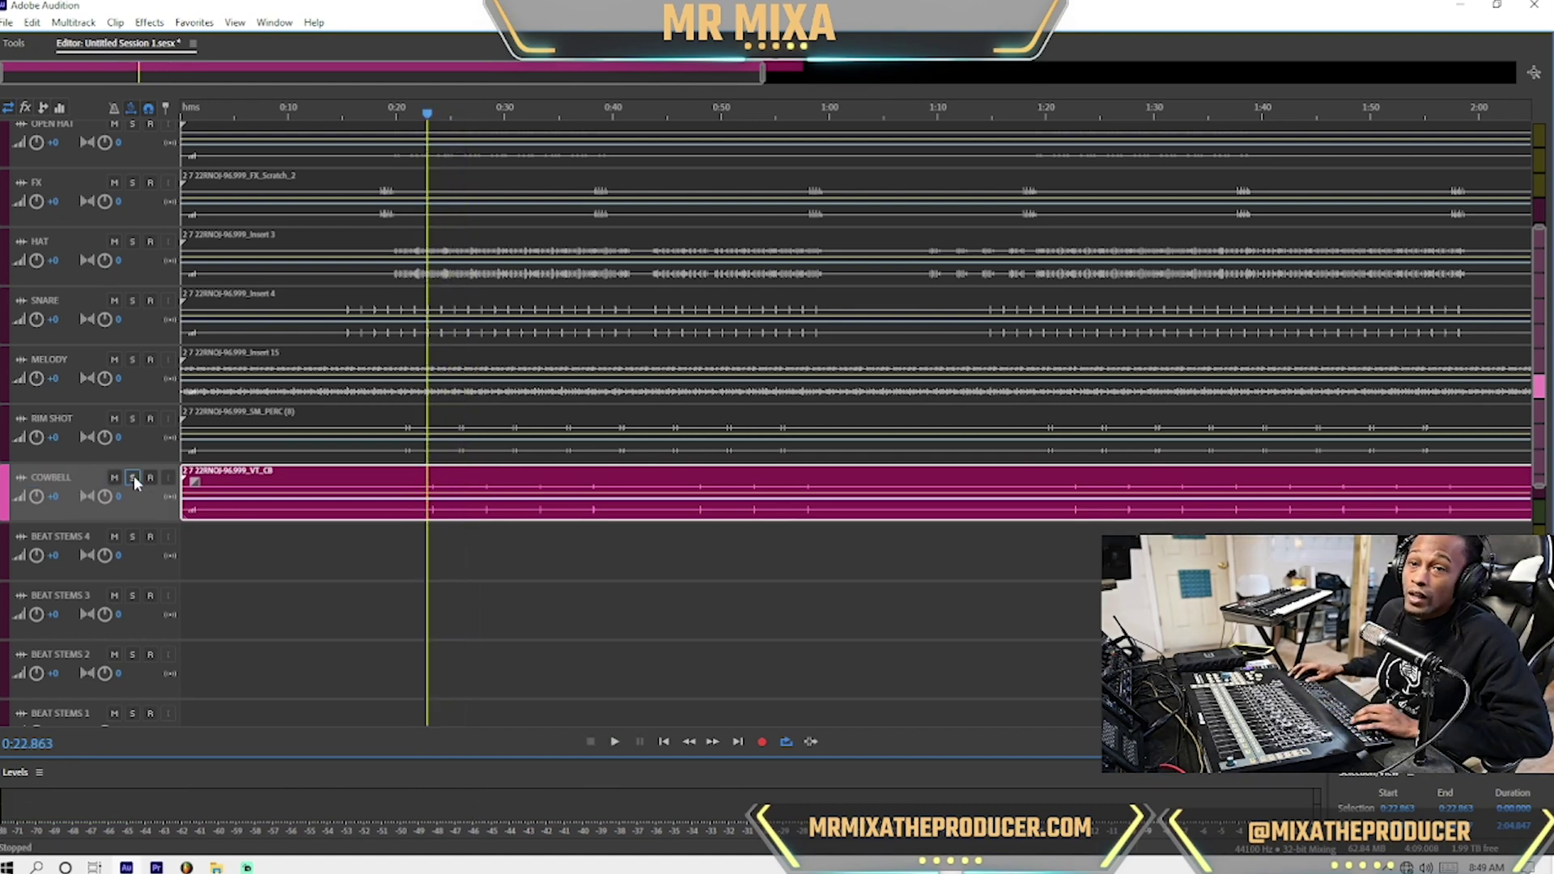
left_click(132, 476)
Enlarge the track heights and audition the full beat from about 0:23 with every stem track playing
scroll(113, 405, "down", 3)
key("alt+equal")
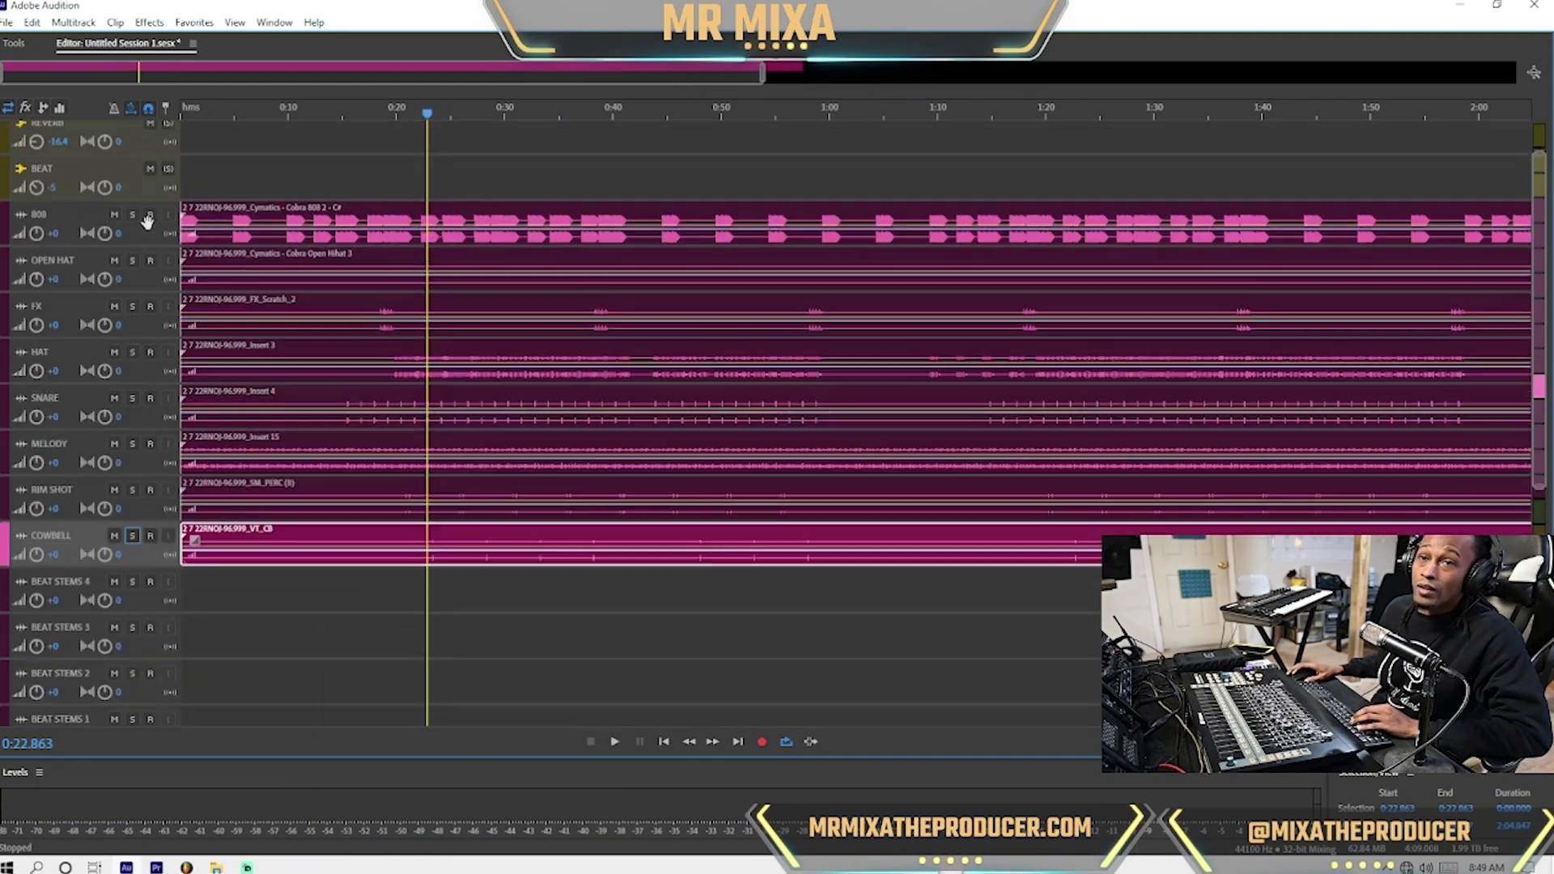
key("alt+equal")
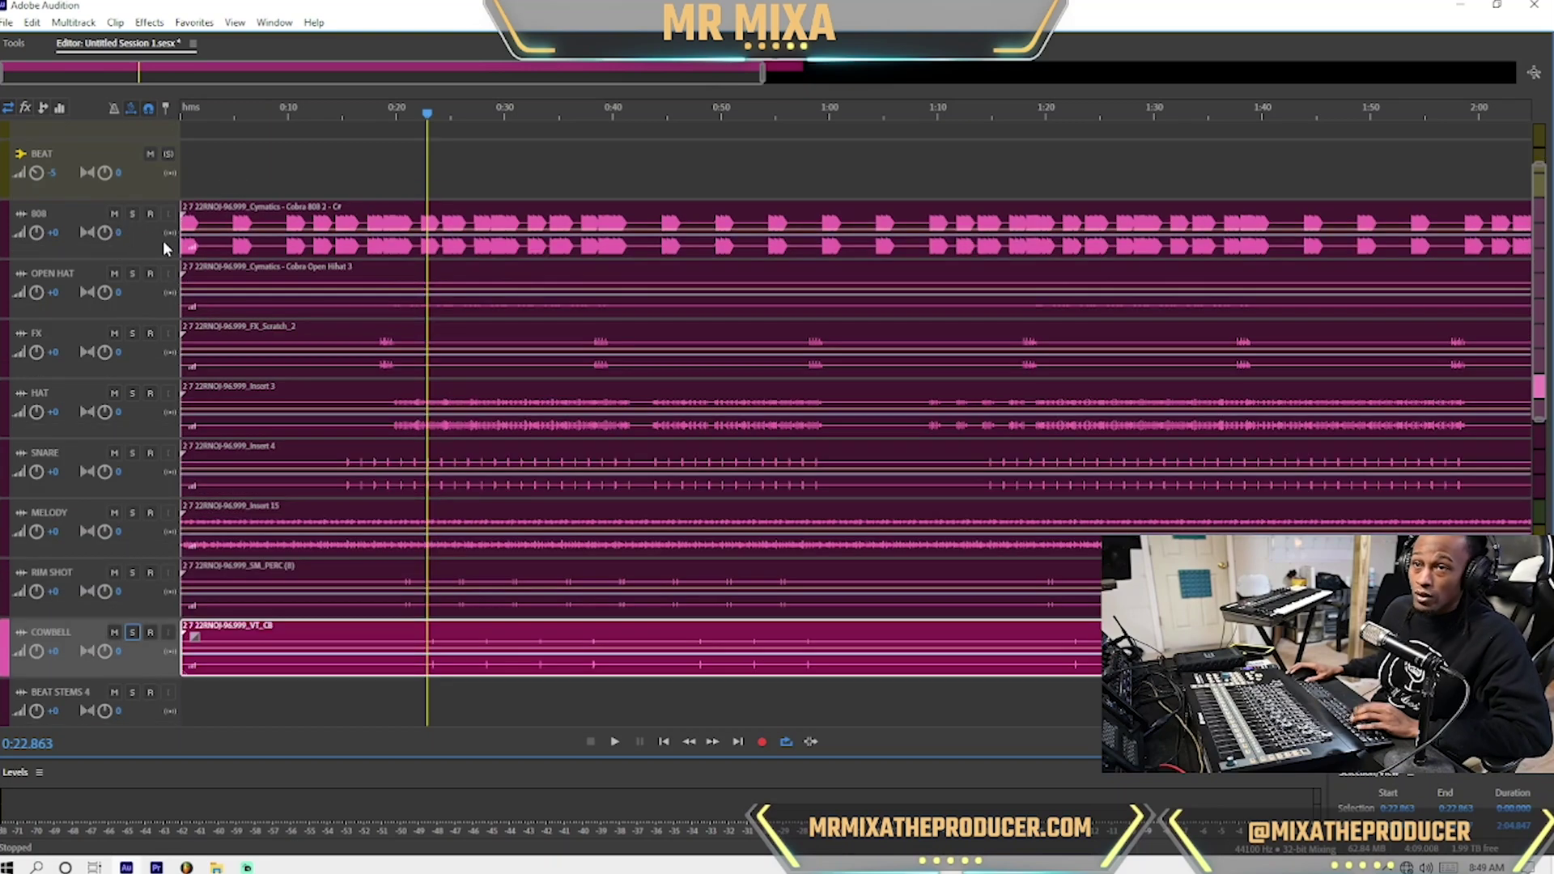
left_click(154, 178)
left_click(431, 209)
key("space")
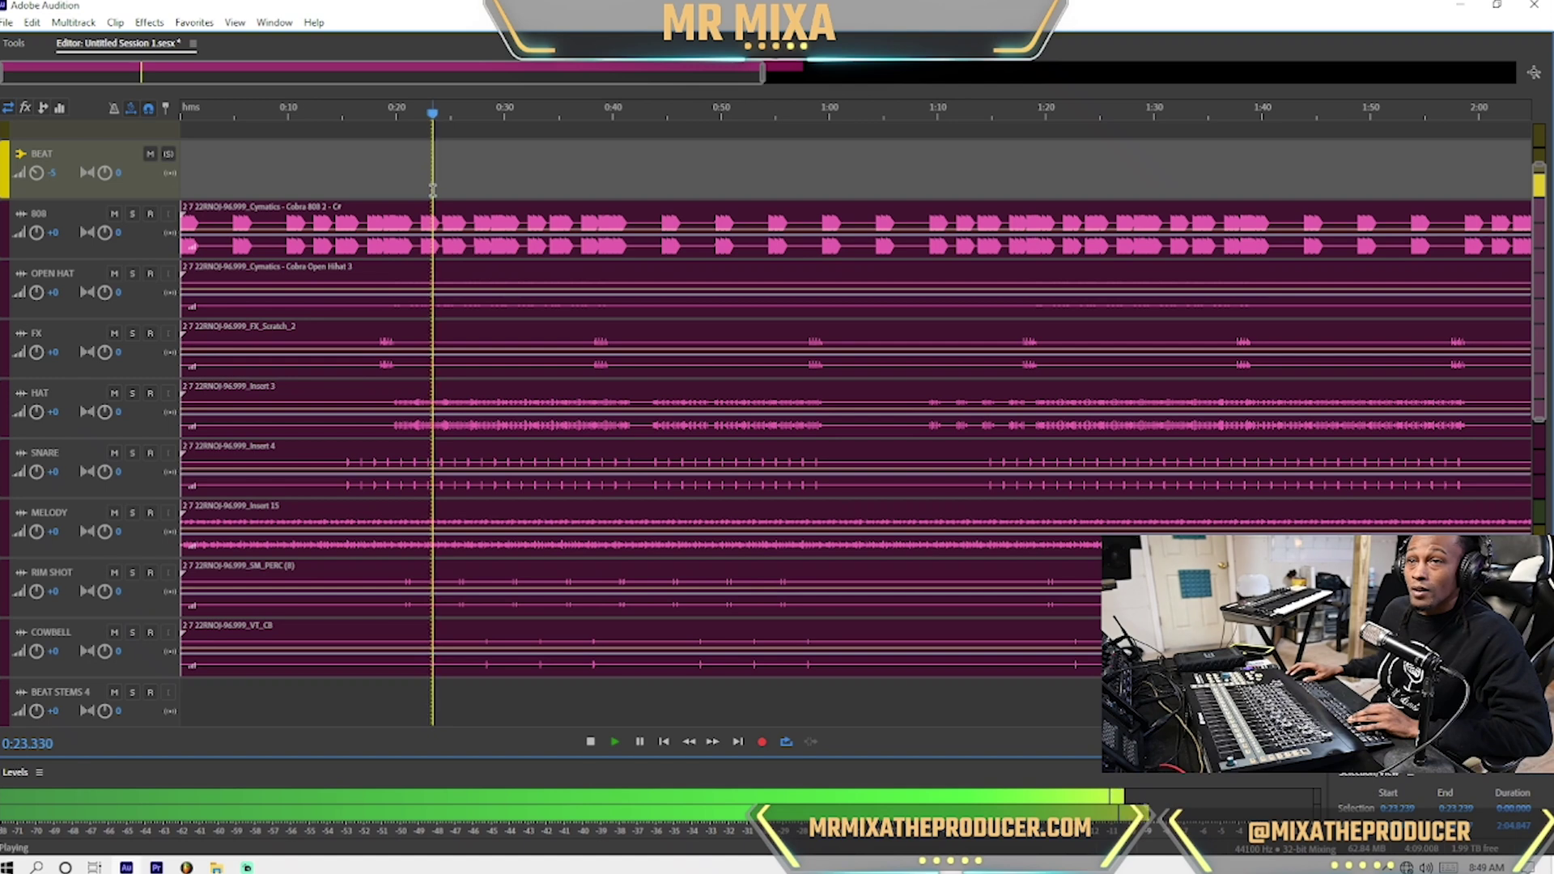
key("space")
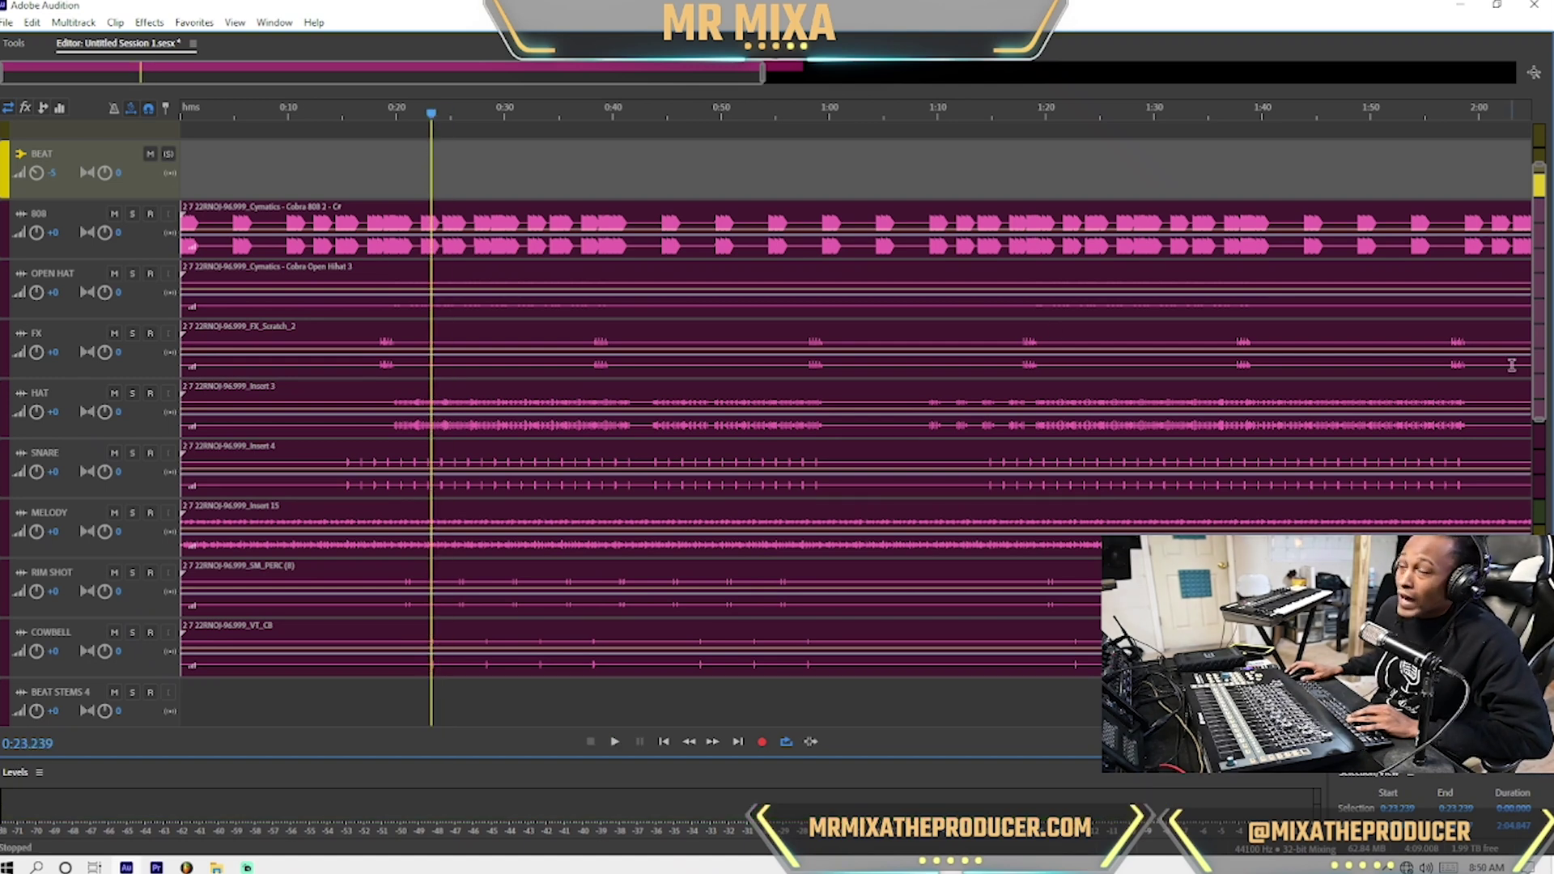
Place the playhead at about 0:23 and mute every named stem track except 808, from OPEN HAT through COWBELL
left_click(429, 162)
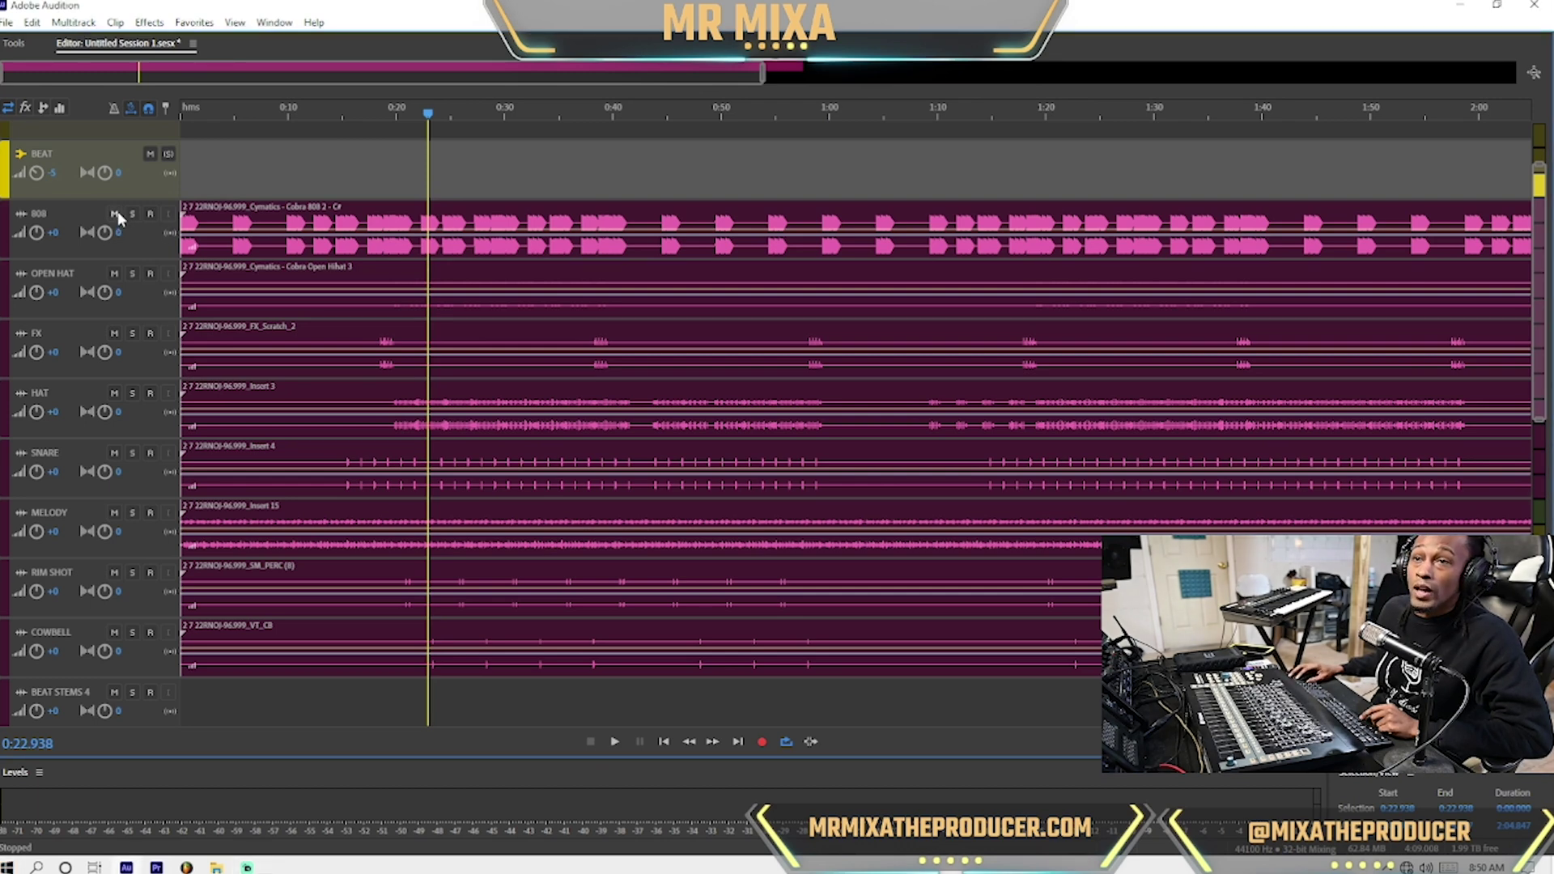
left_click(114, 513)
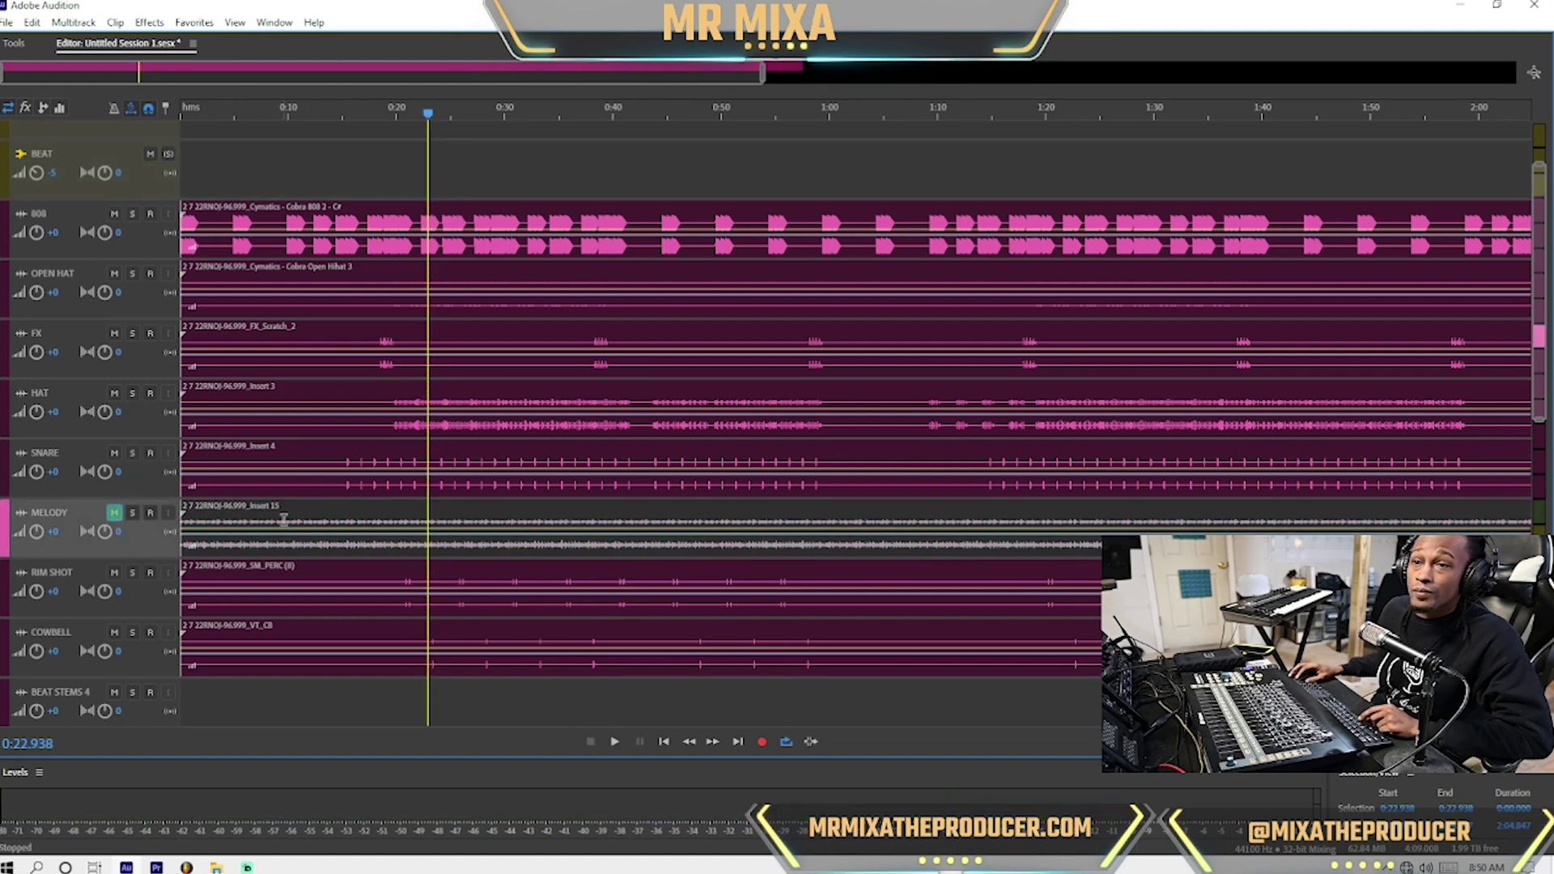
left_click(114, 572)
left_click(114, 632)
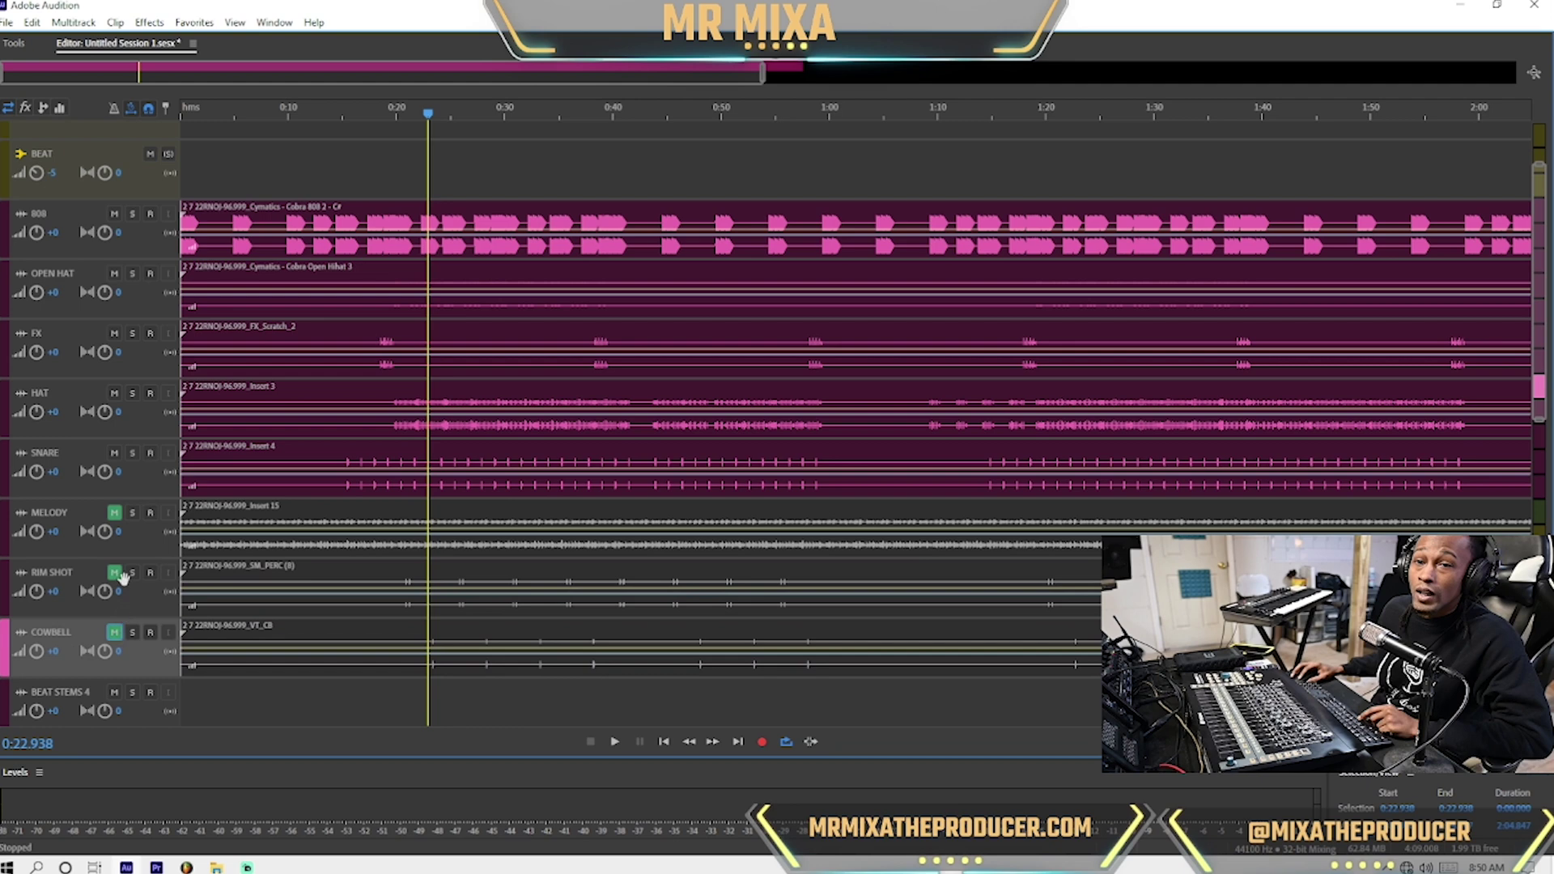
left_click(115, 453)
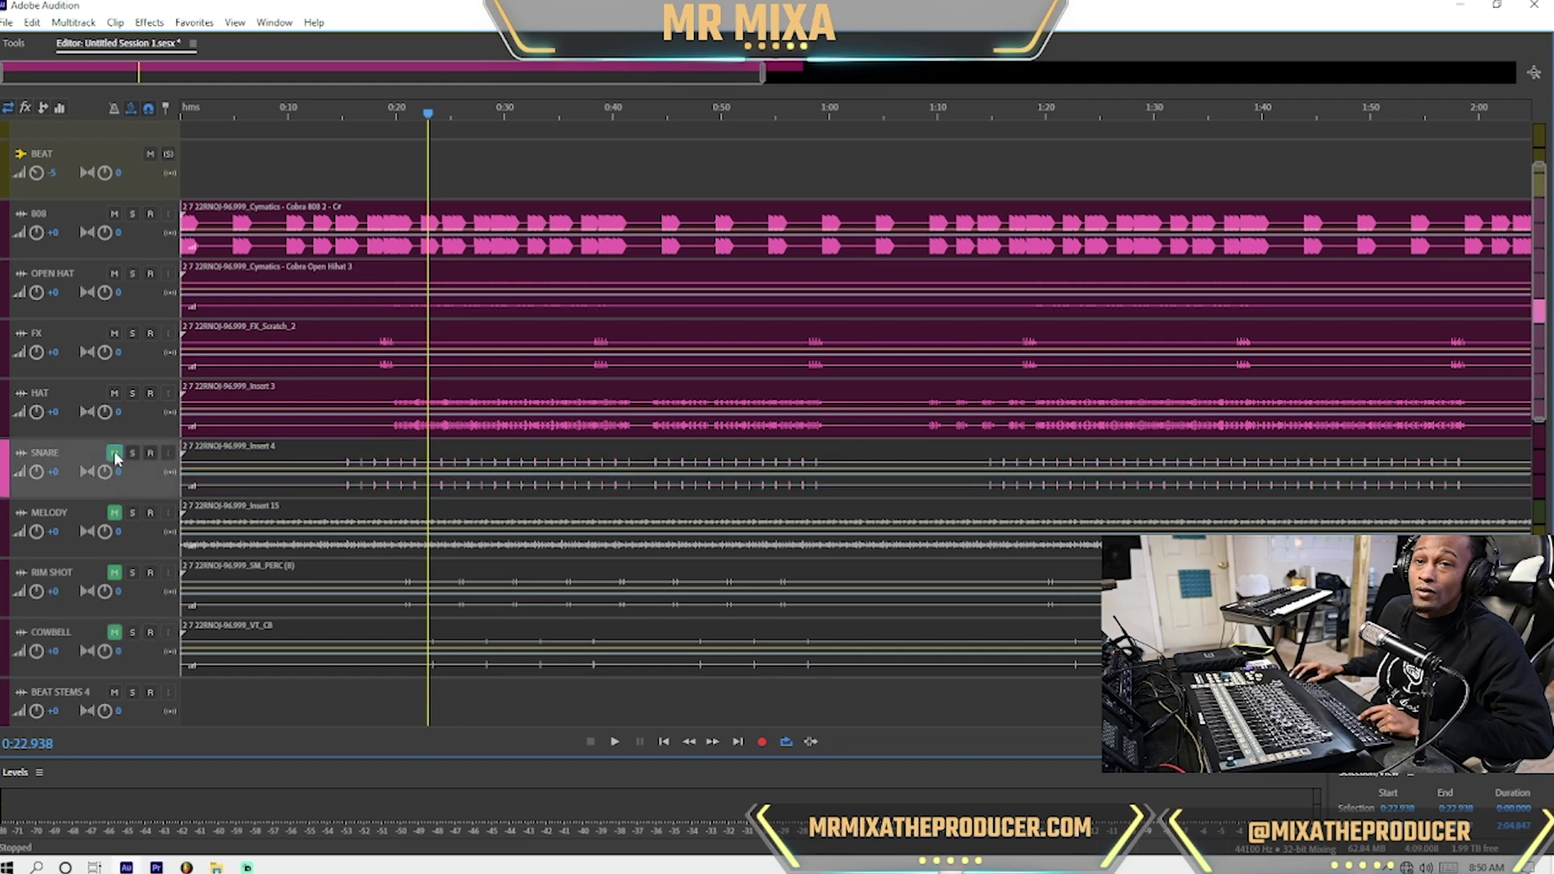
left_click(115, 394)
left_click(115, 333)
left_click(114, 274)
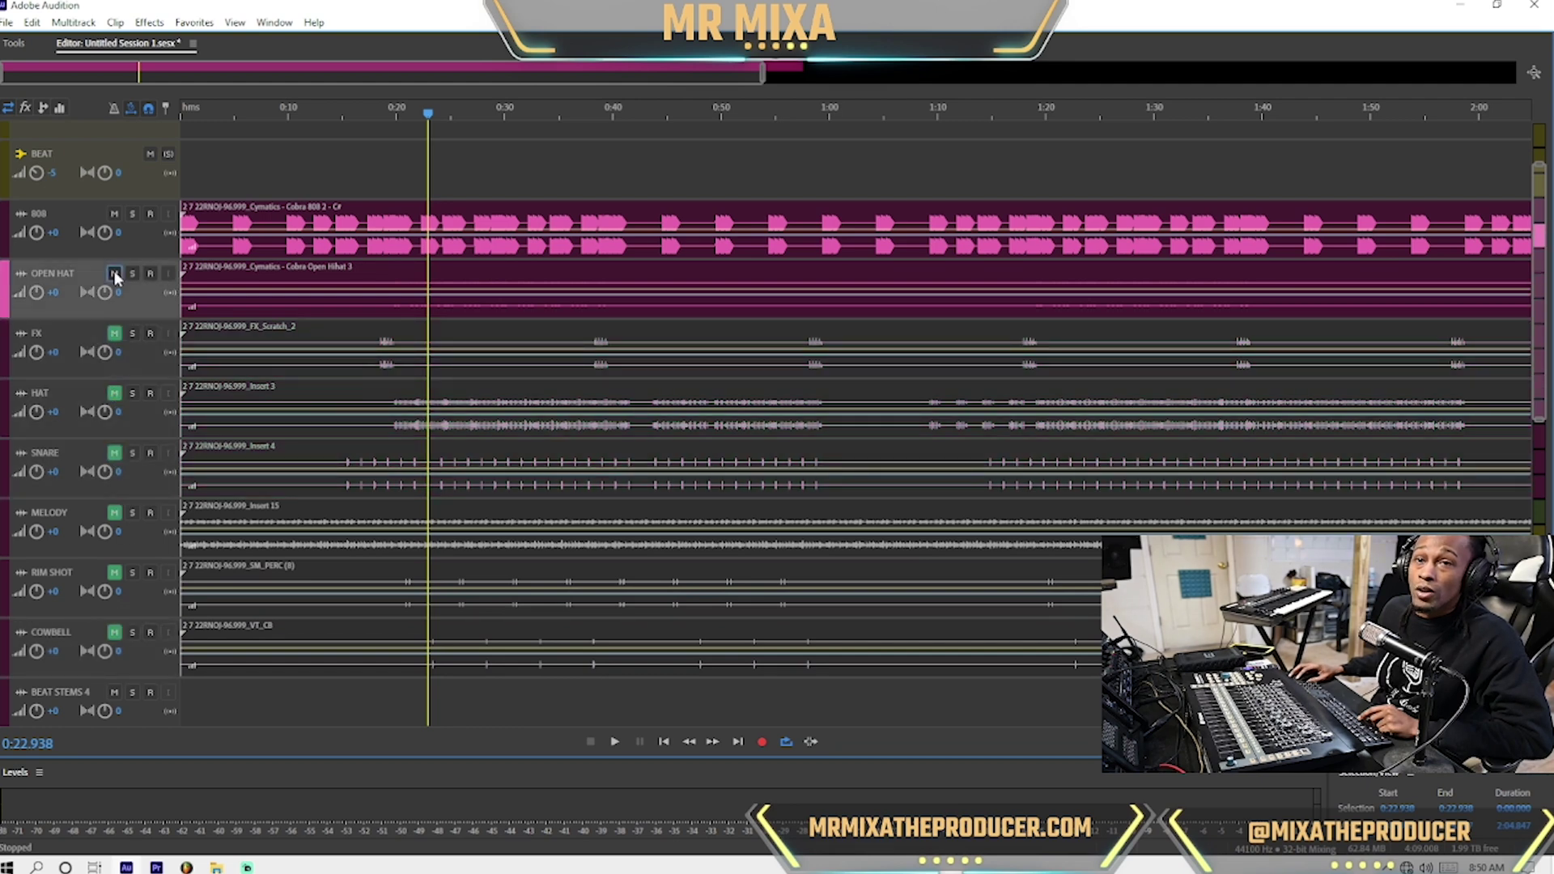
Play the 808 alone and lower its track volume to about -15 dB
key("space")
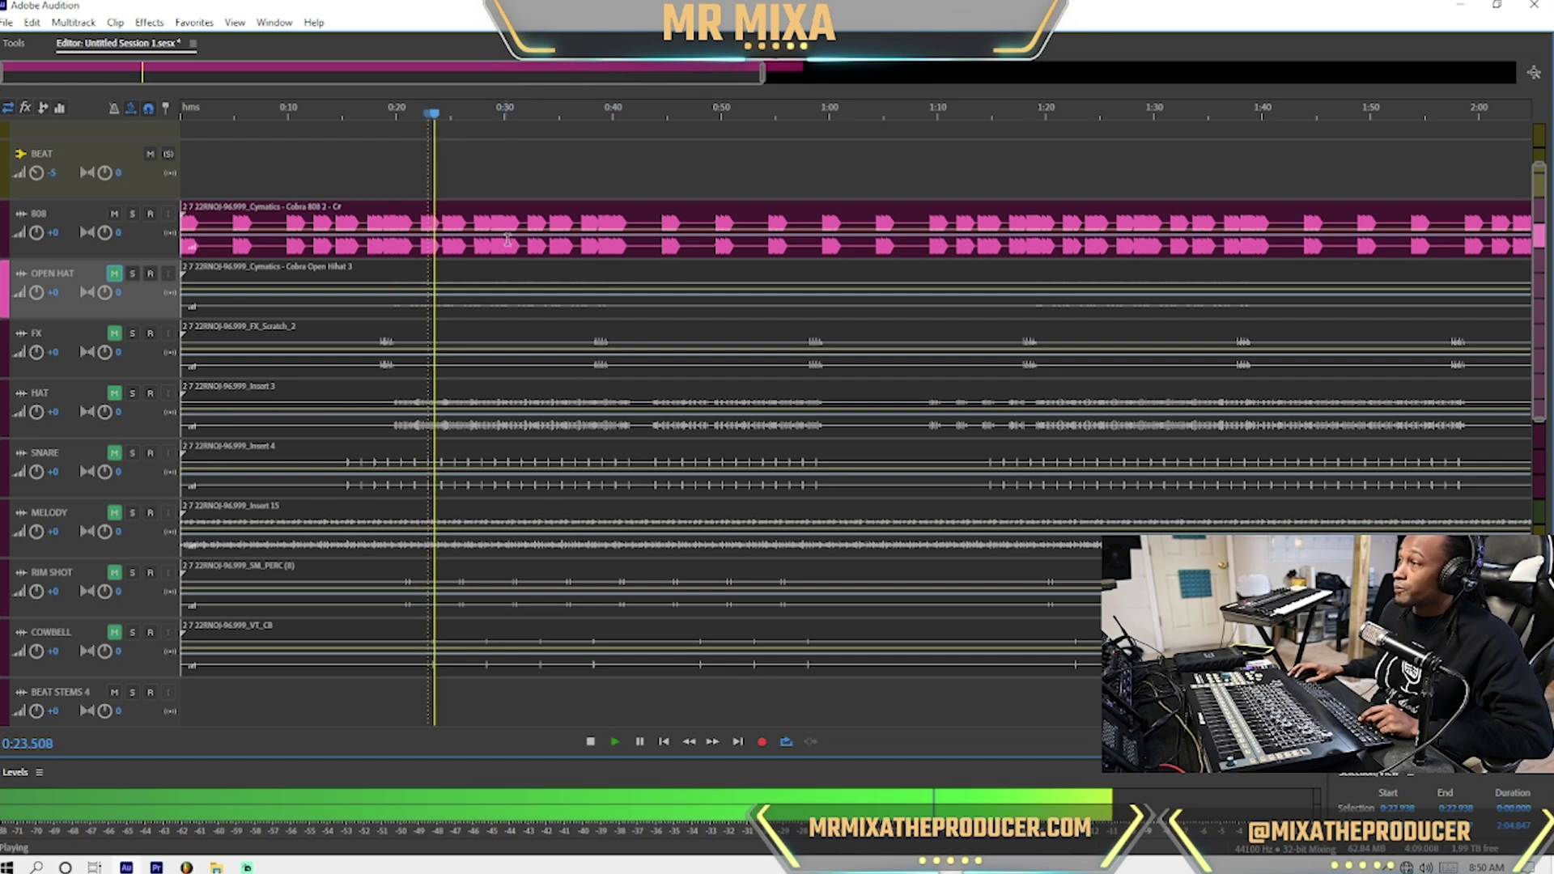
left_click(170, 239)
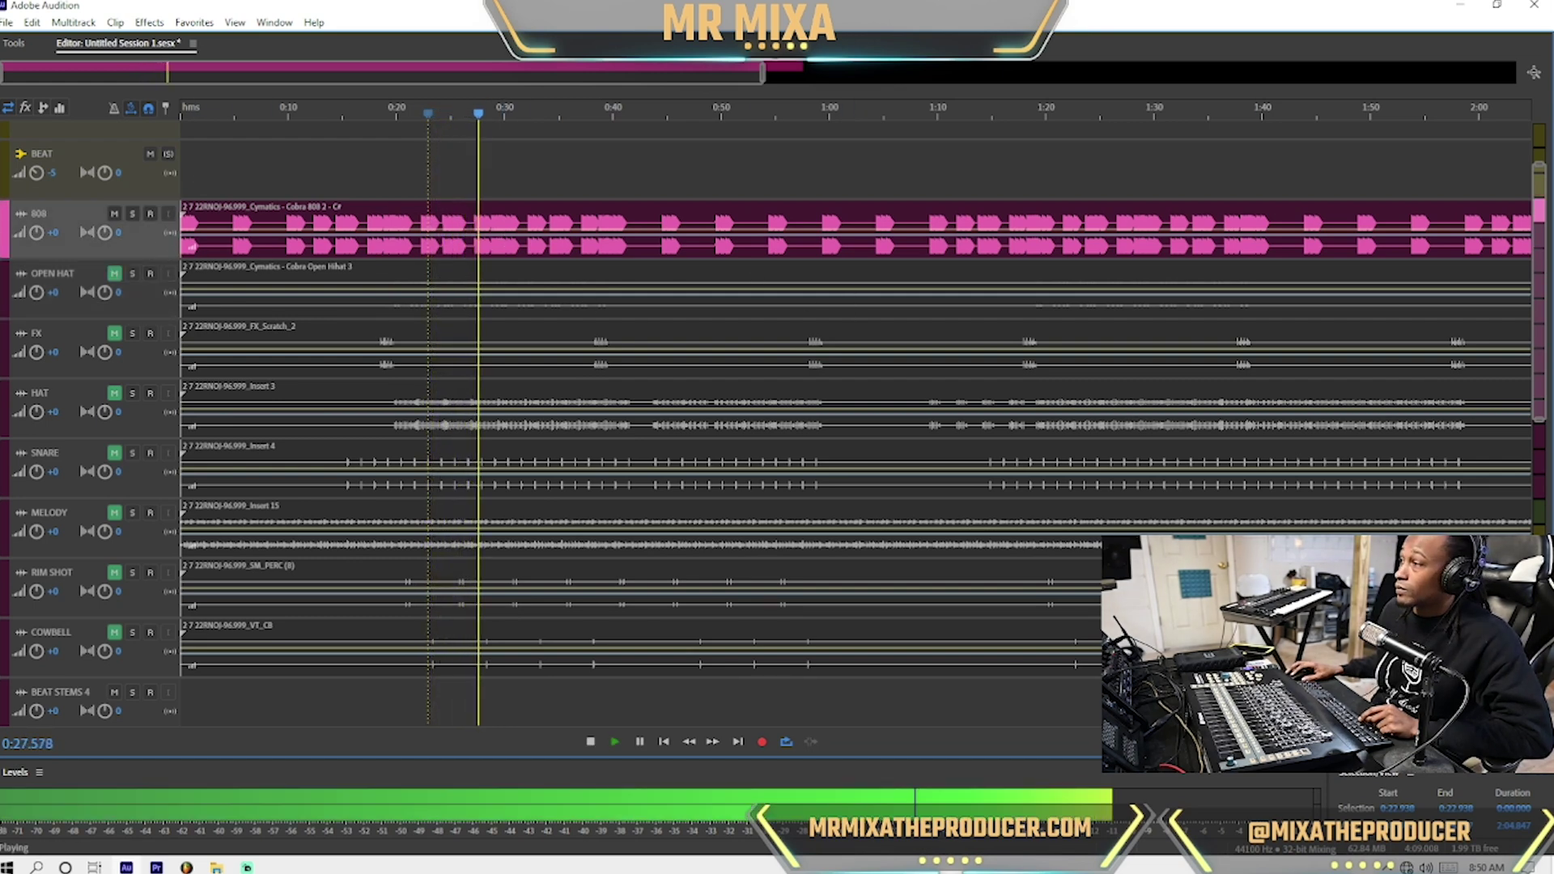
left_click_drag(36, 232, 37, 264)
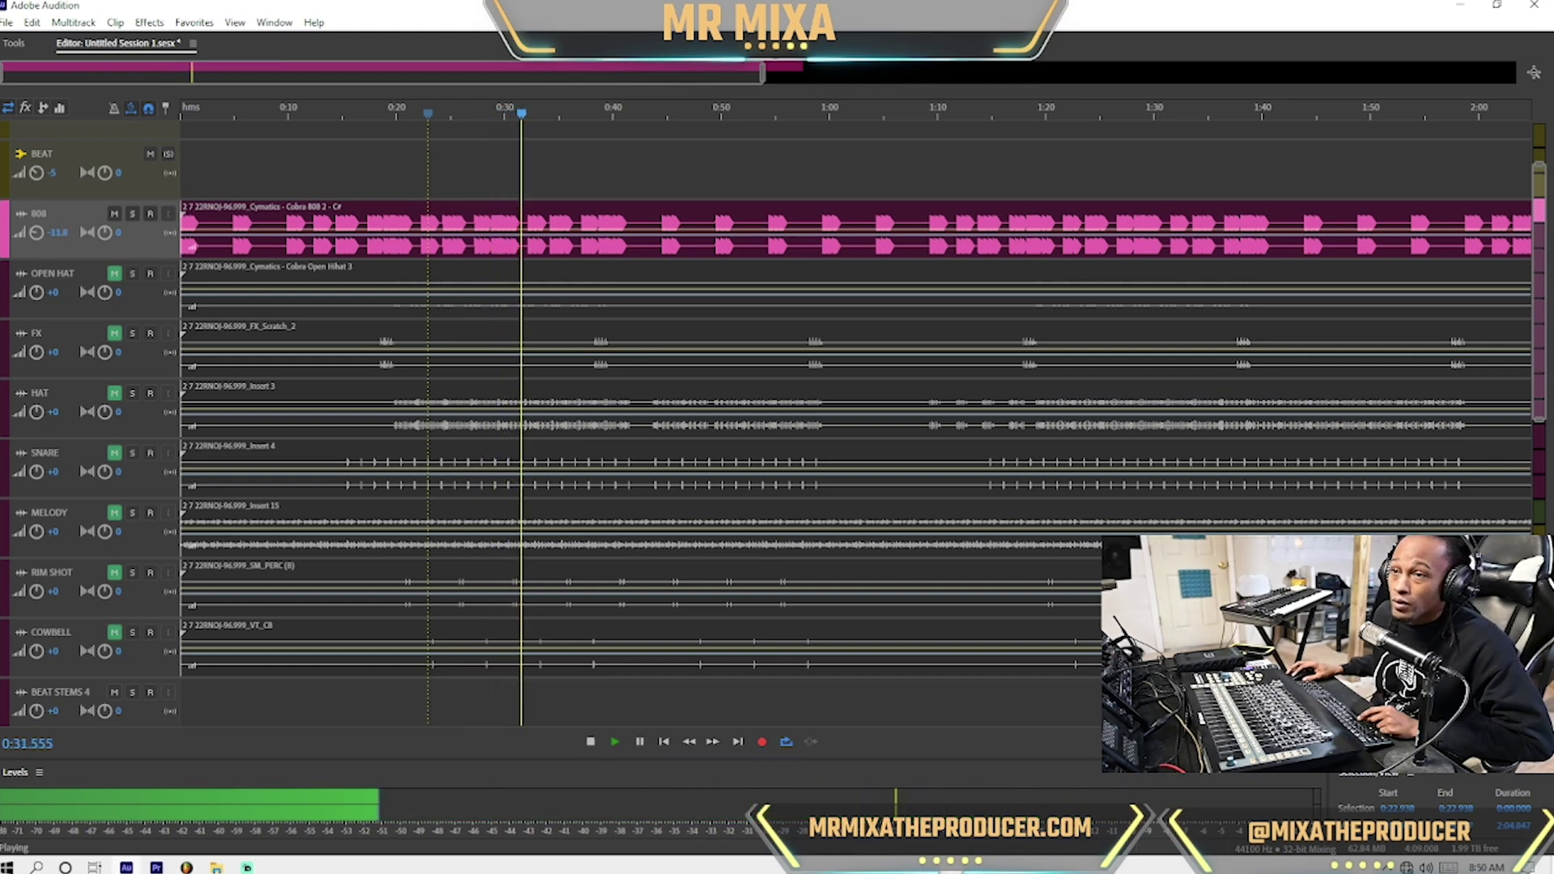
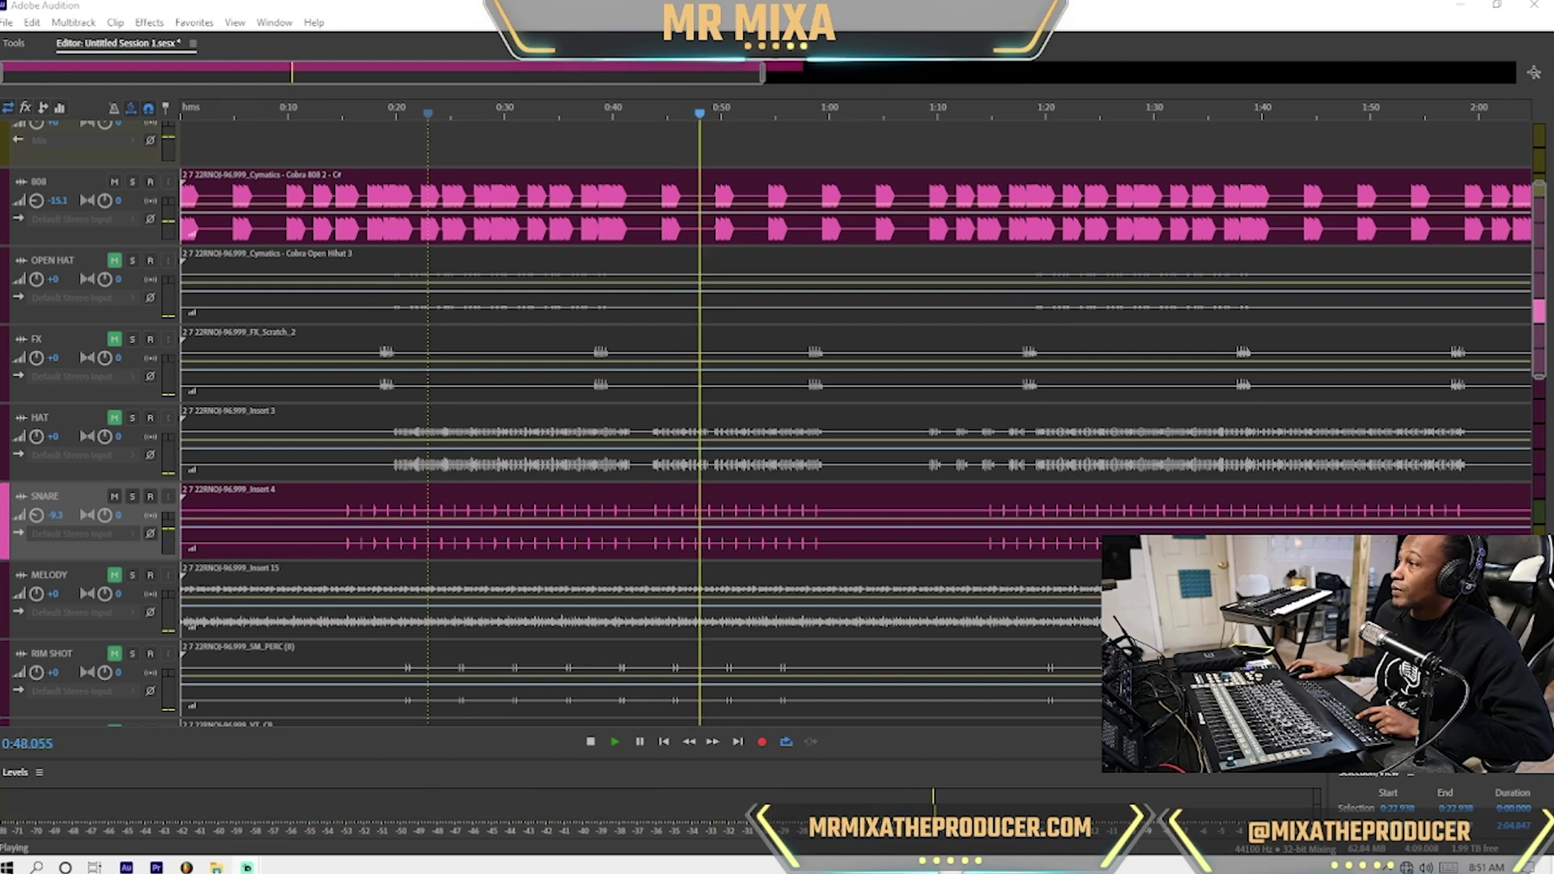
In Streamlabs Desktop, set the display capture to Display 2, minimize the main window, and accept the capture settings
left_click(774, 386)
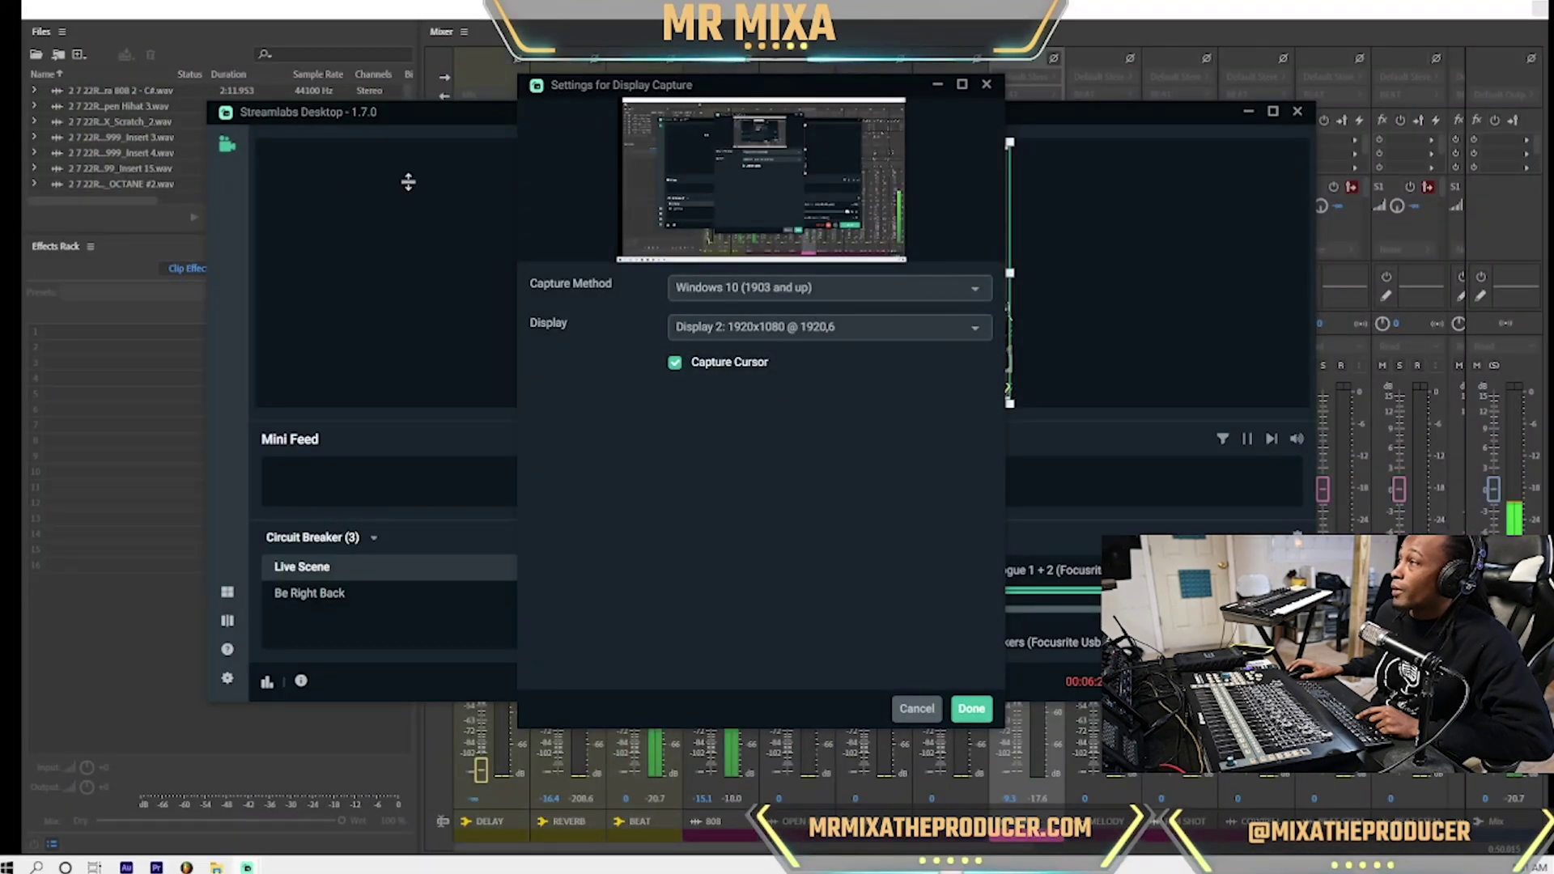
left_click(410, 117)
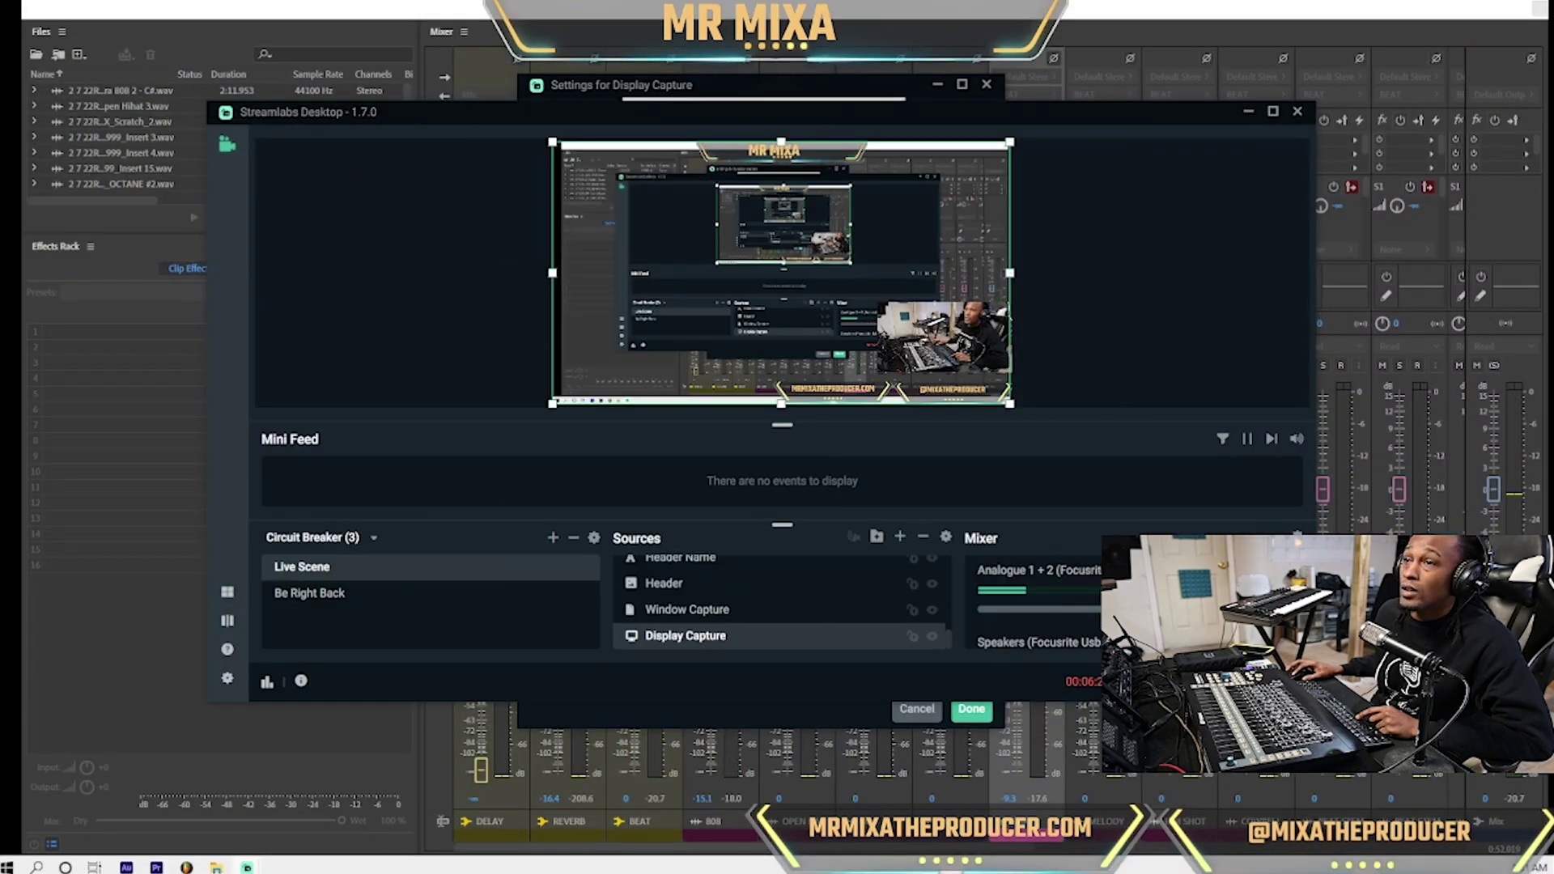
left_click(1248, 111)
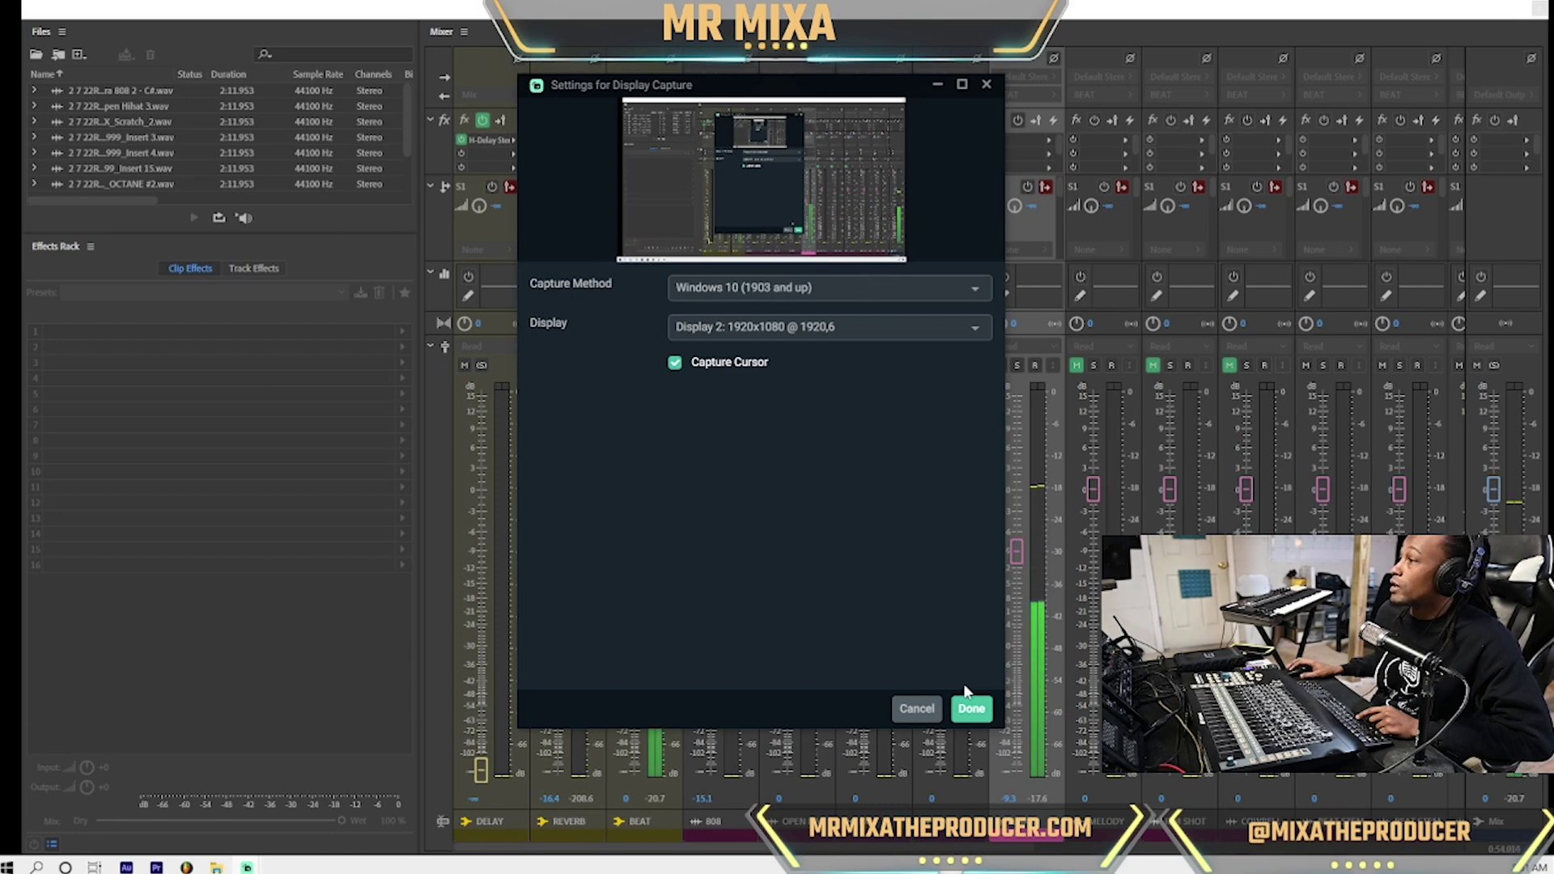
left_click(979, 712)
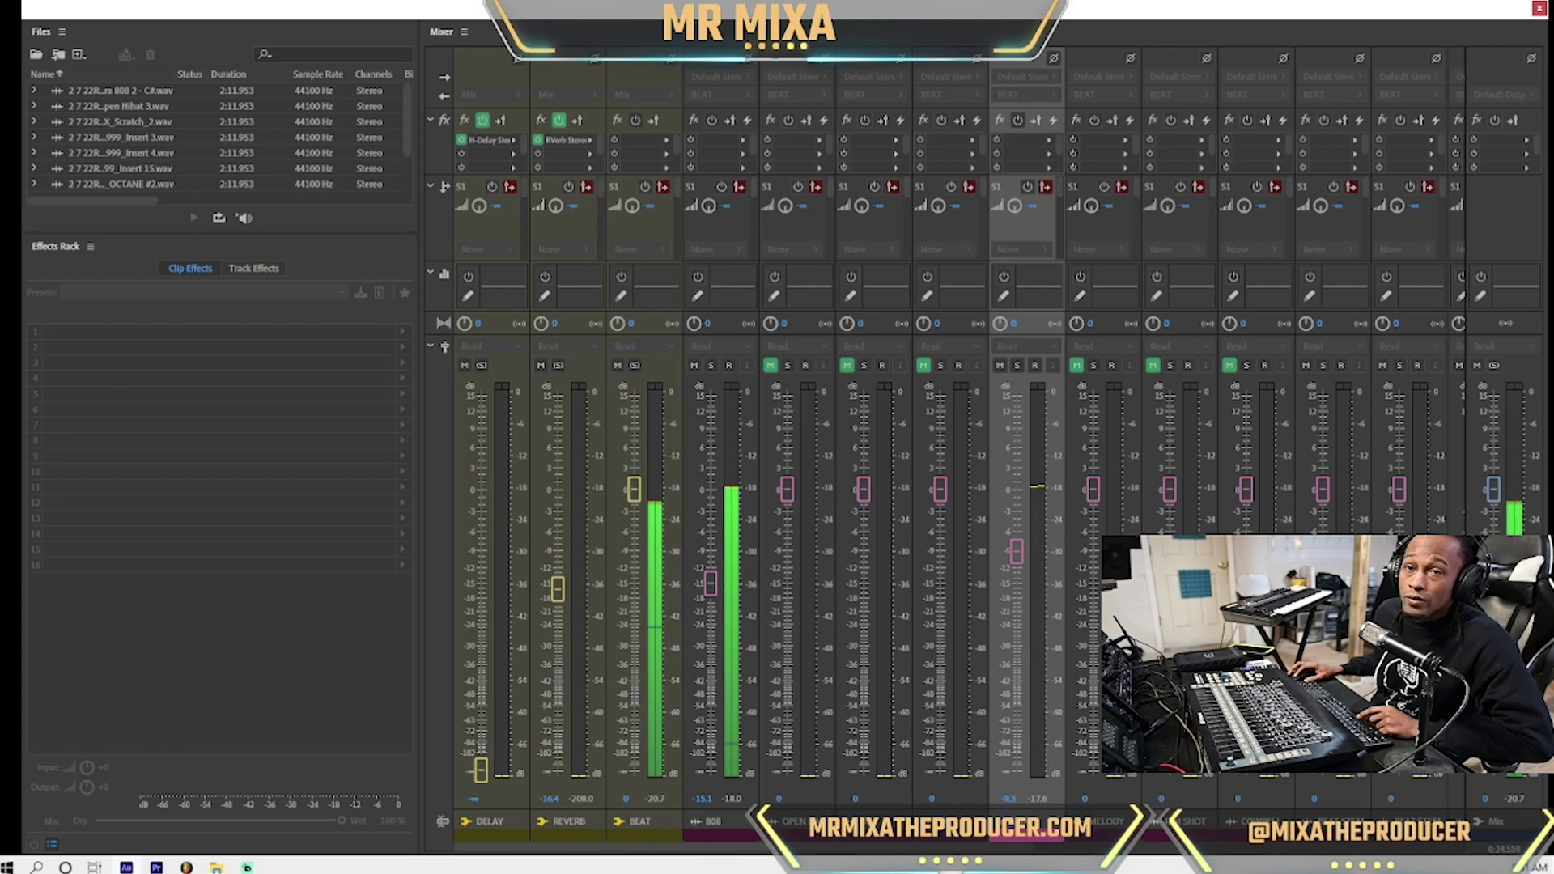
Unmute the HAT and FX tracks in the mixer and lower their faders to -14.4 dB and -10.9 dB during playback
left_click(923, 365)
left_click_drag(939, 494, 942, 582)
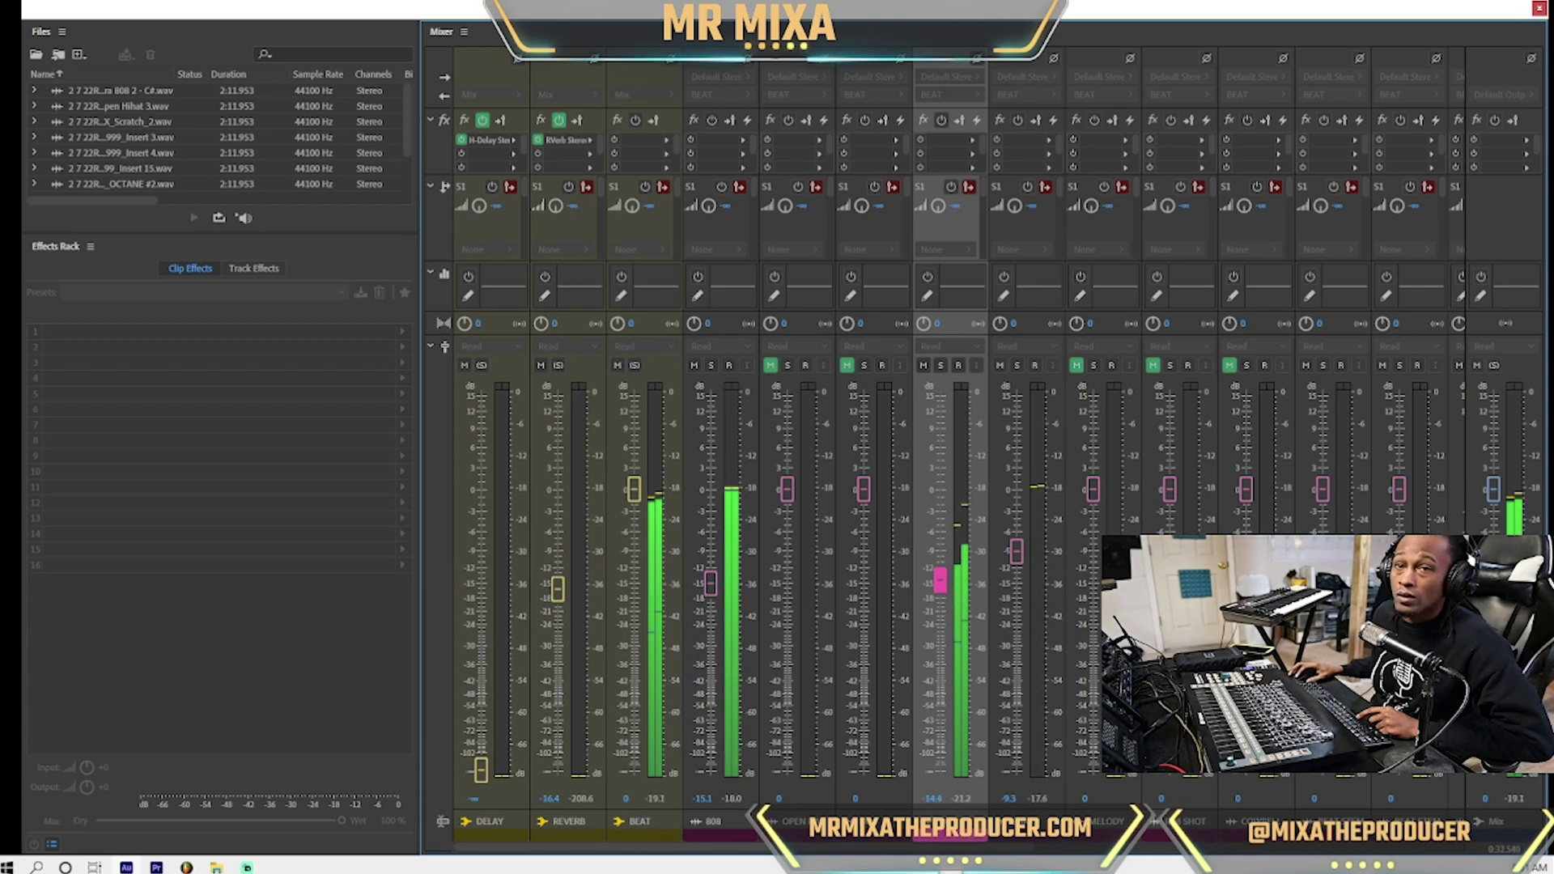
left_click(846, 364)
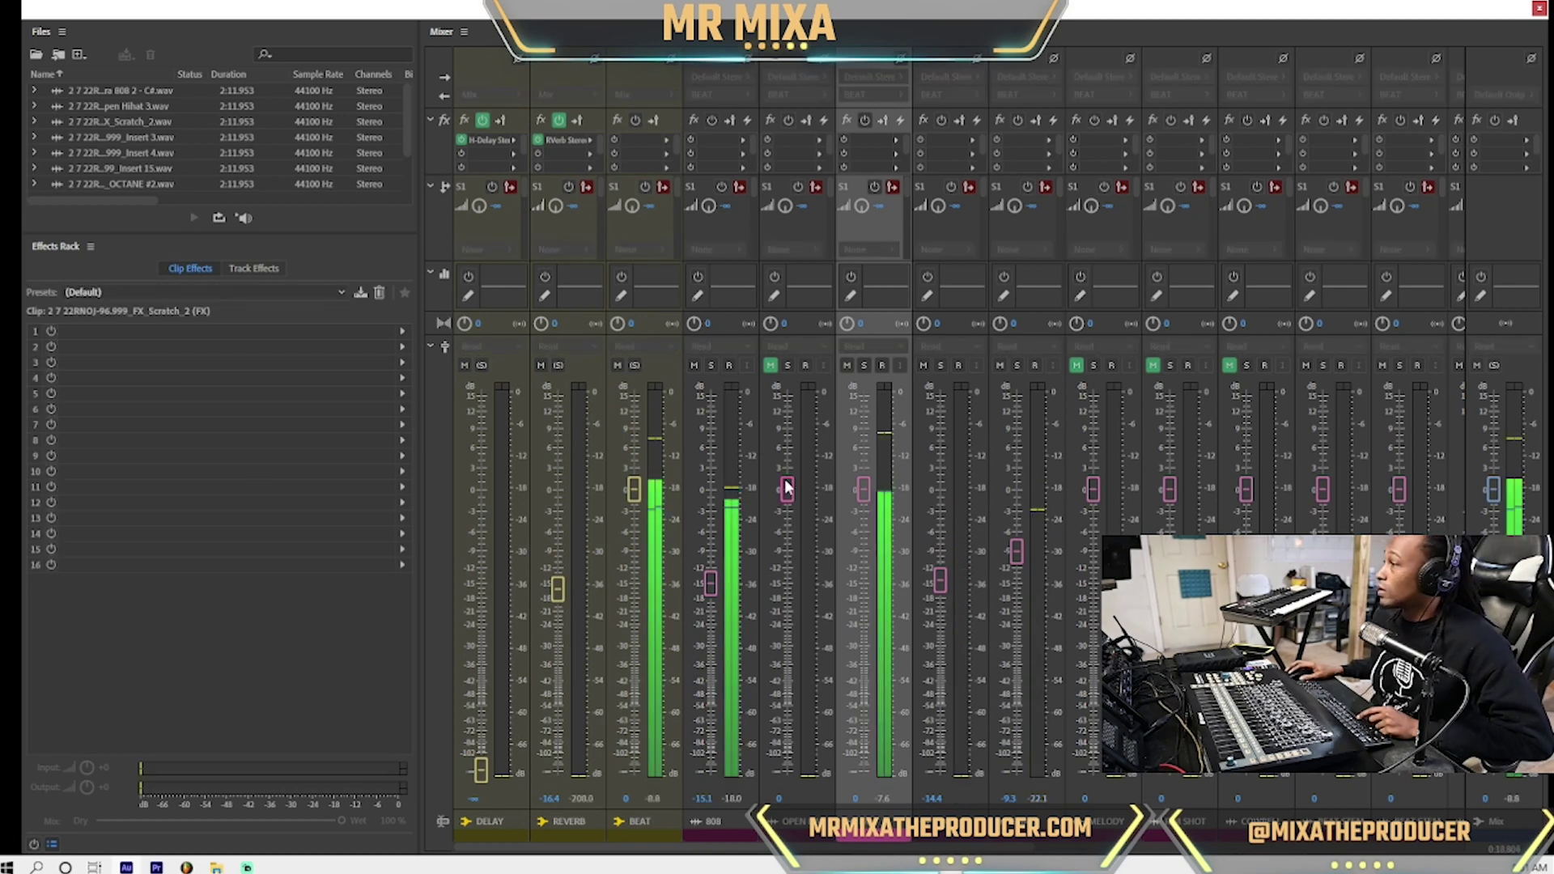
left_click_drag(864, 488, 864, 562)
key("space")
key("space")
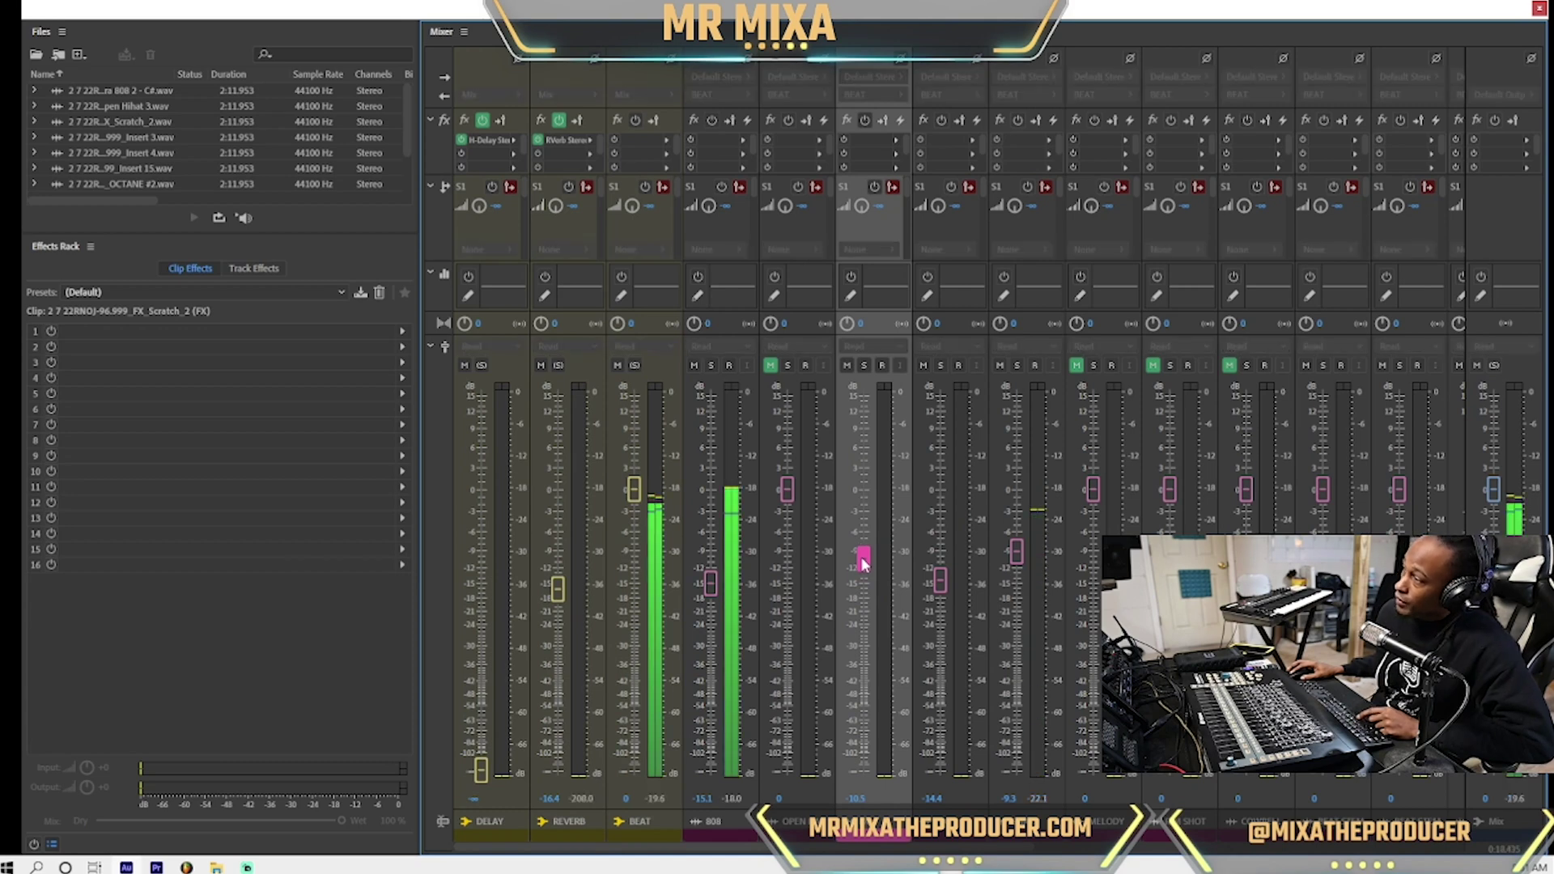
key("space")
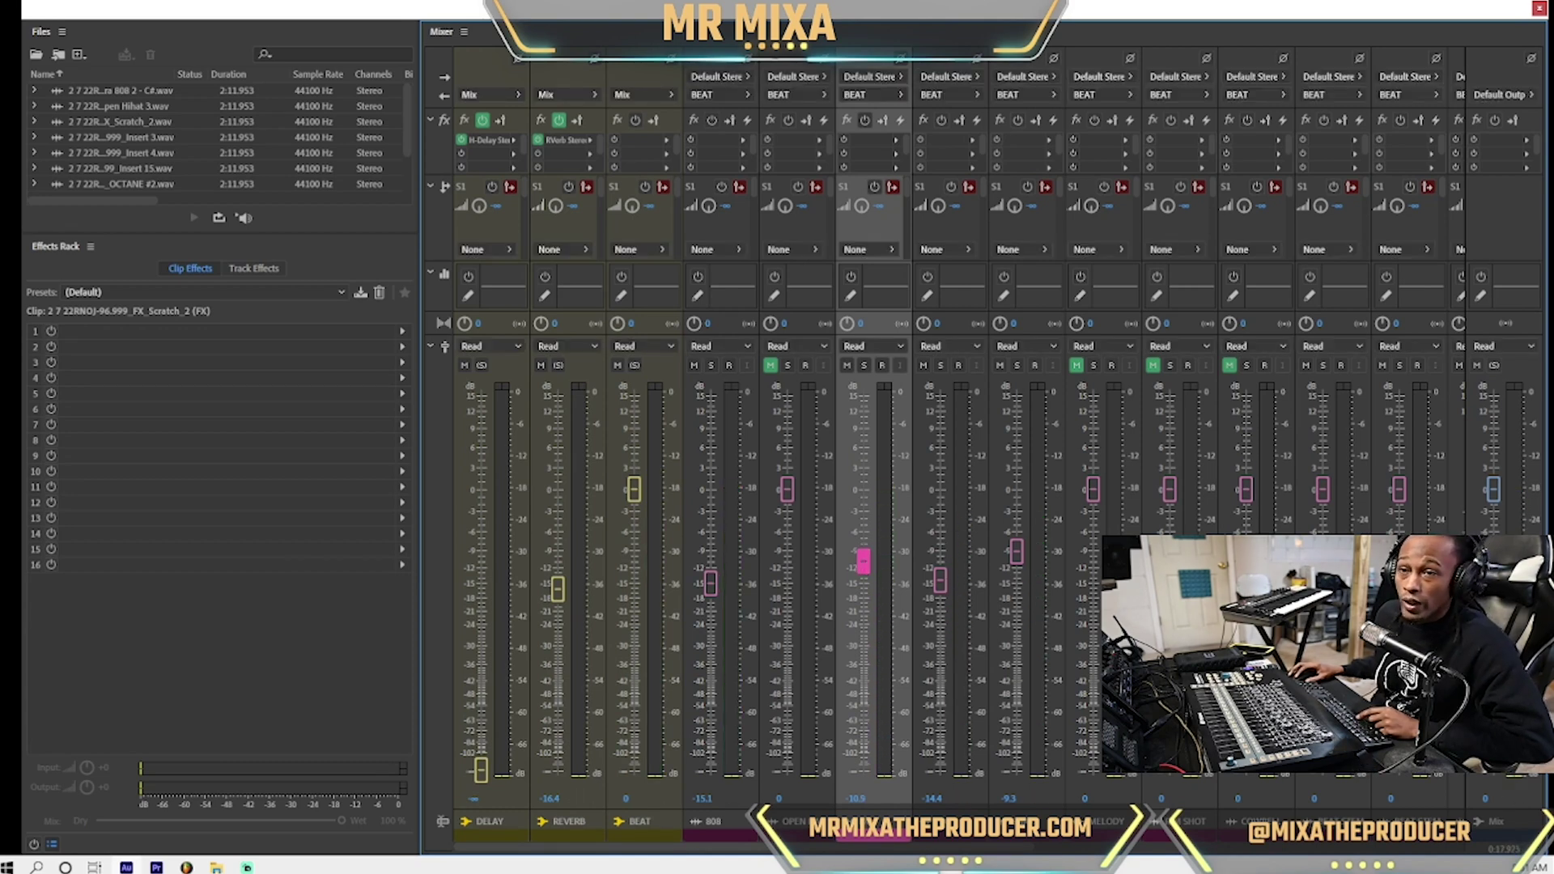
During playback, unmute the RIM SHOT and COWBELL tracks and lower their faders to -10.5 dB and -25.1 dB
key("space")
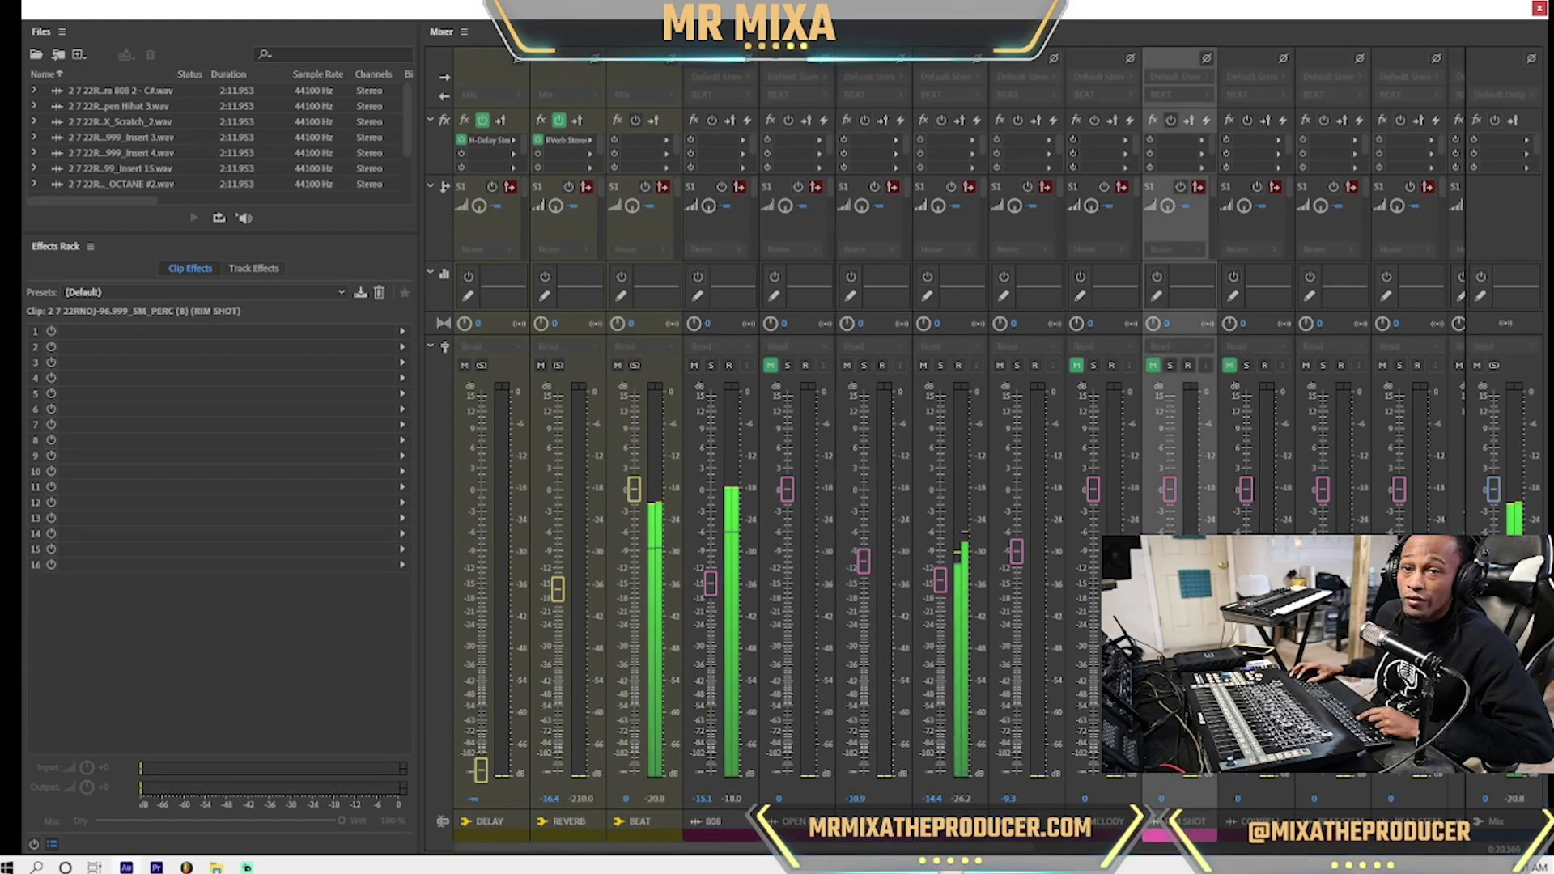
left_click_drag(1167, 489, 1169, 572)
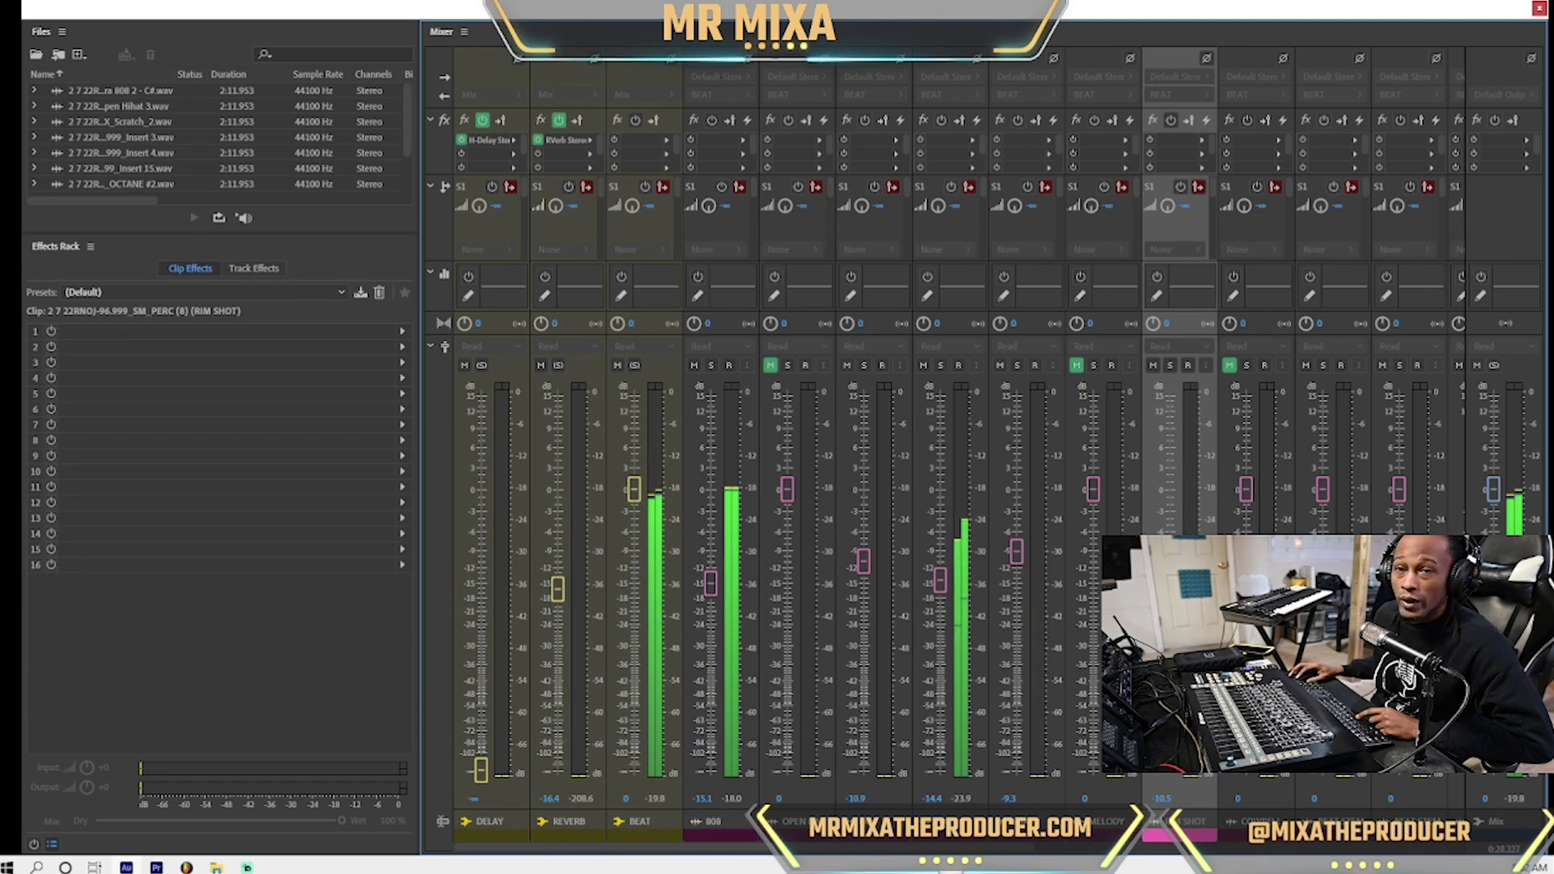
left_click(1228, 365)
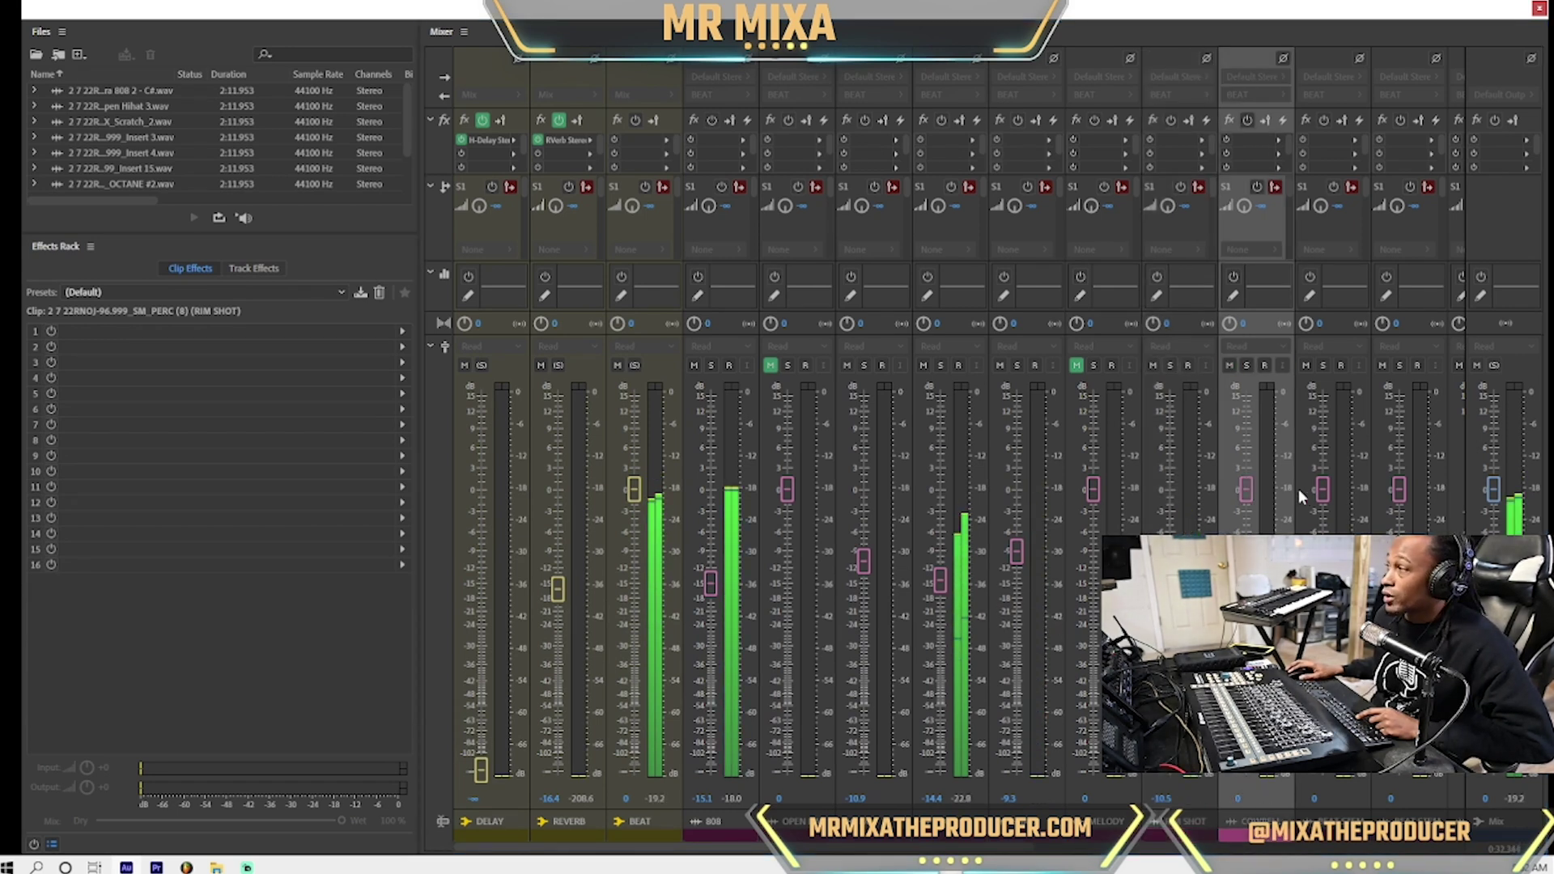
left_click_drag(1261, 490, 1250, 627)
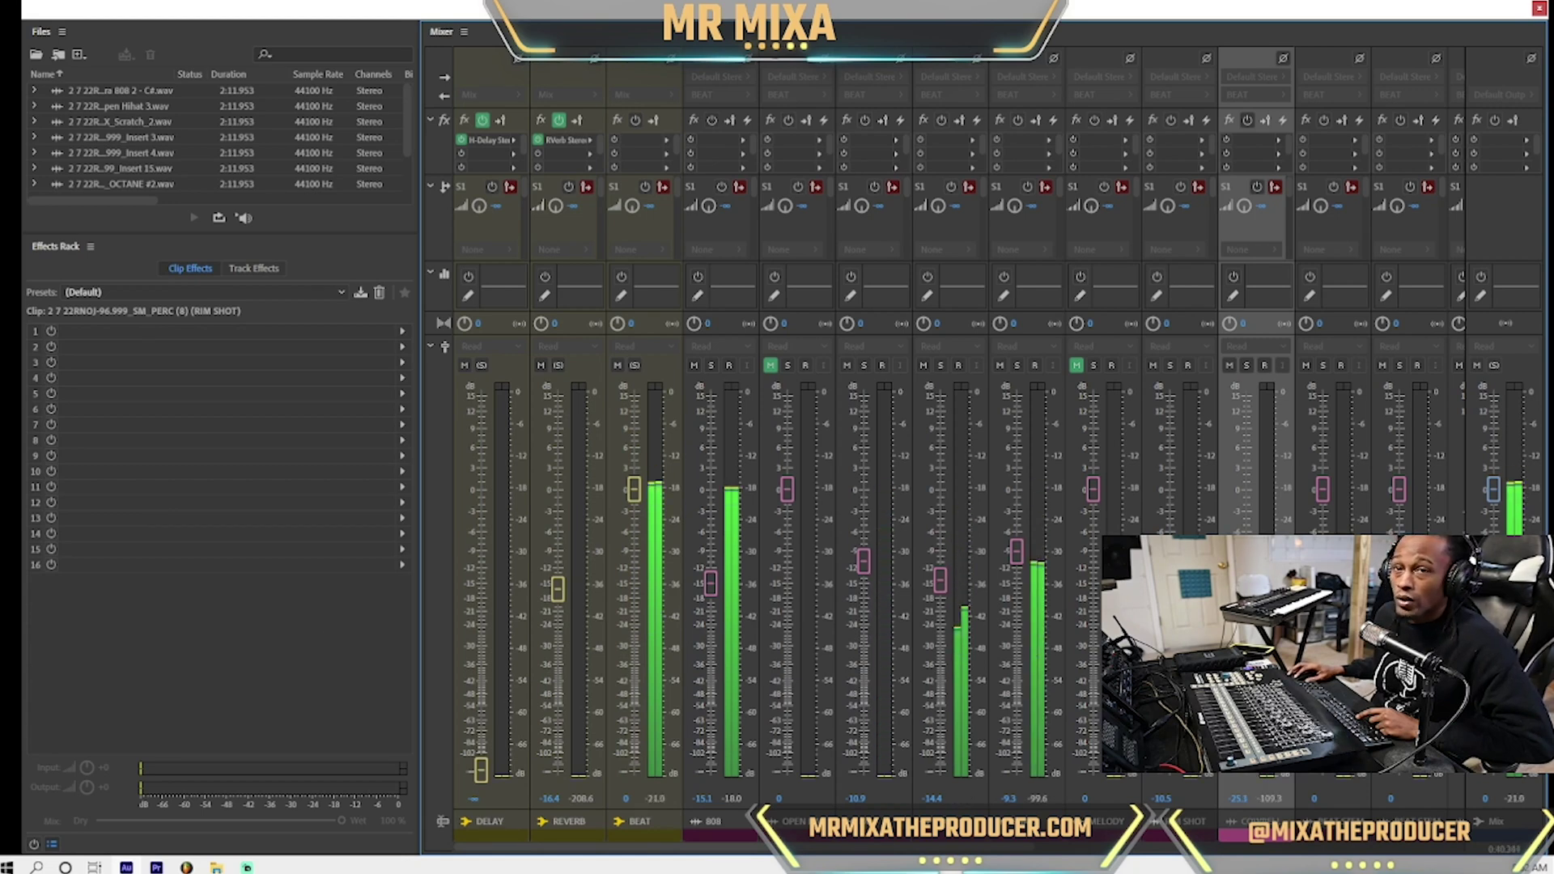
Unmute the MELODY track and lower its fader to -9.8 dB while the session plays
left_click(1075, 365)
key("space")
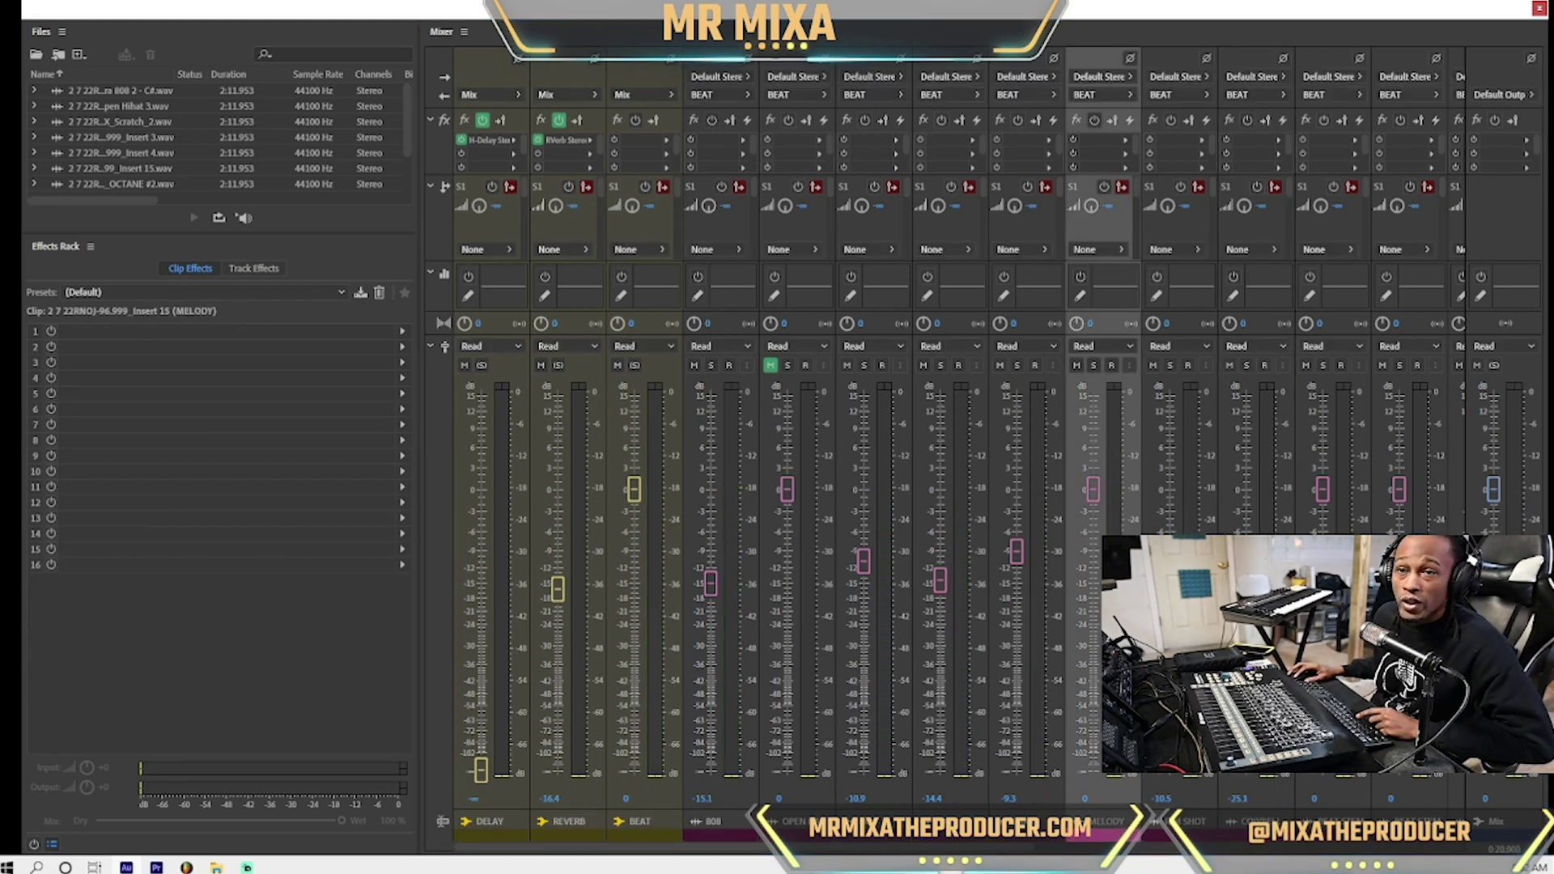
key("space")
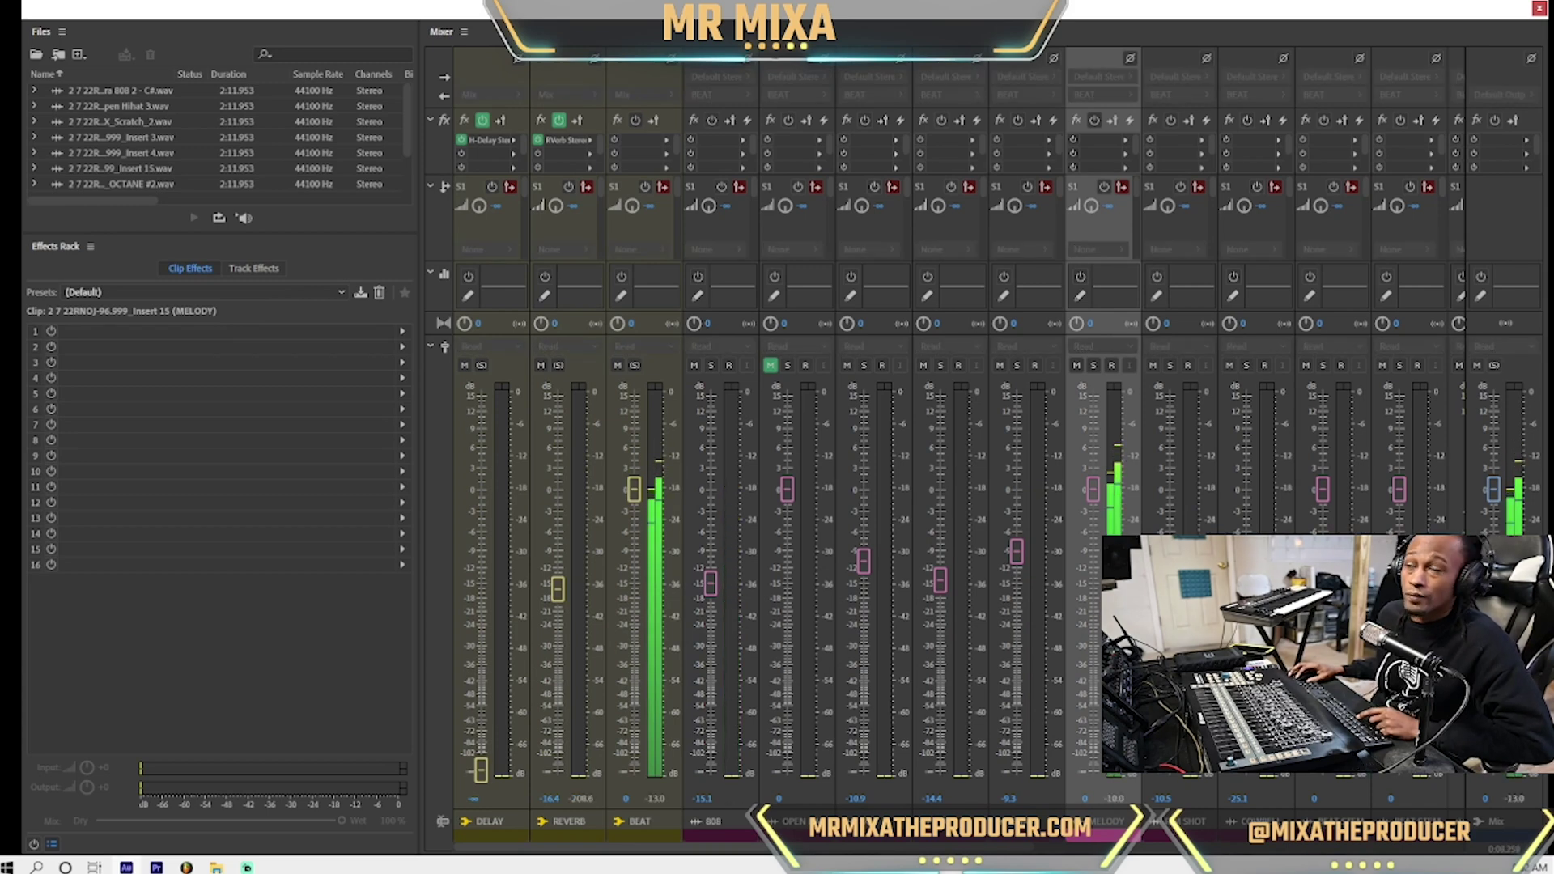
left_click_drag(1094, 500, 1099, 625)
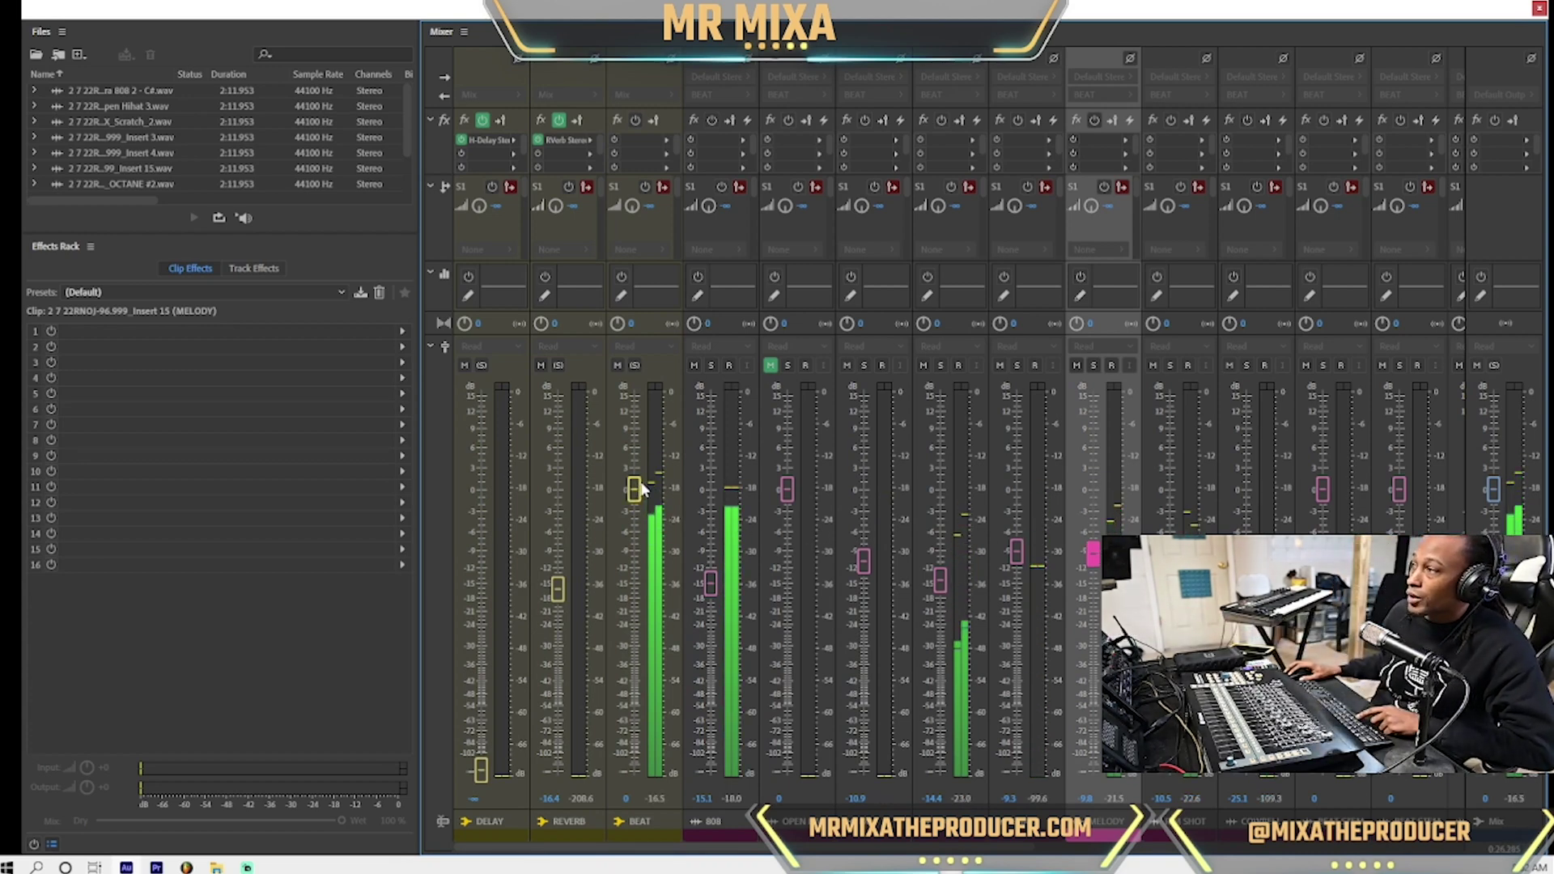
Raise the BEAT bus fader to 1.9 dB during playback, and stop playback
left_click_drag(634, 489, 633, 479)
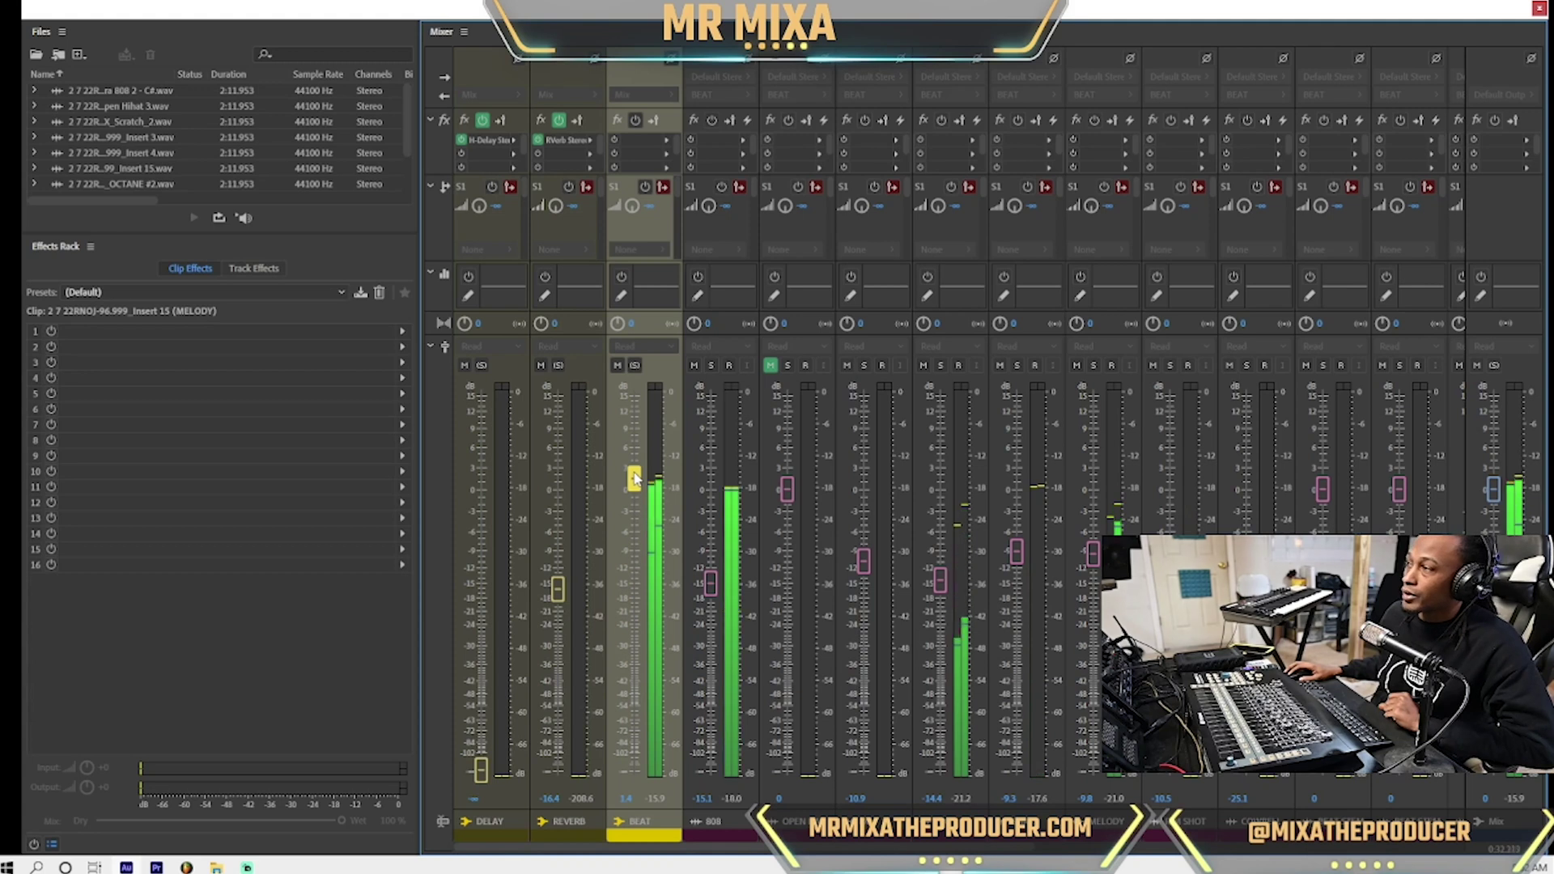
left_click_drag(636, 477, 638, 474)
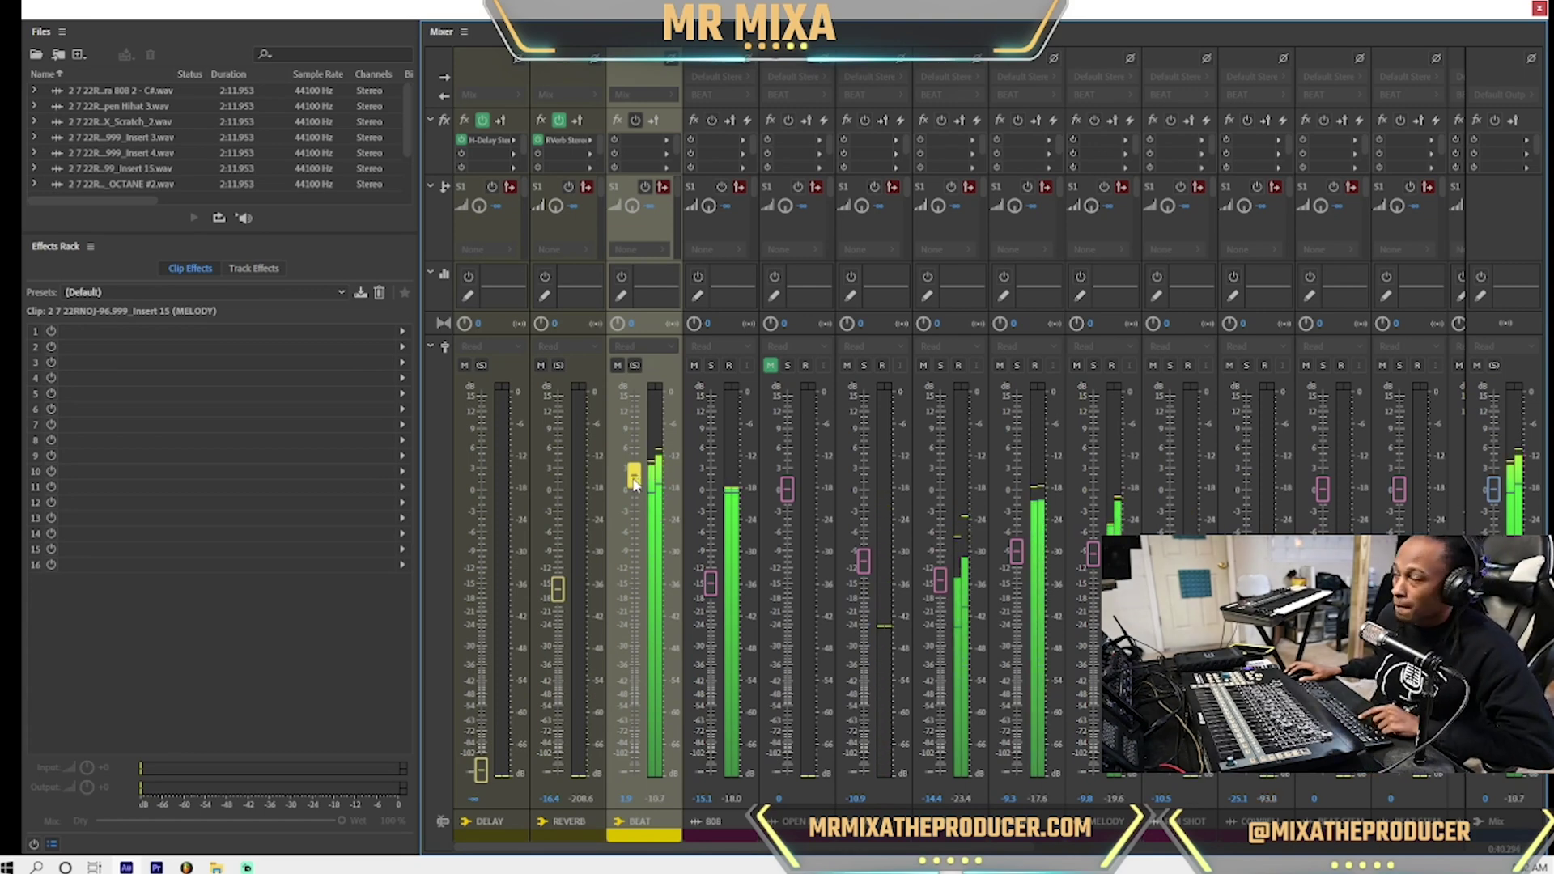
key("space")
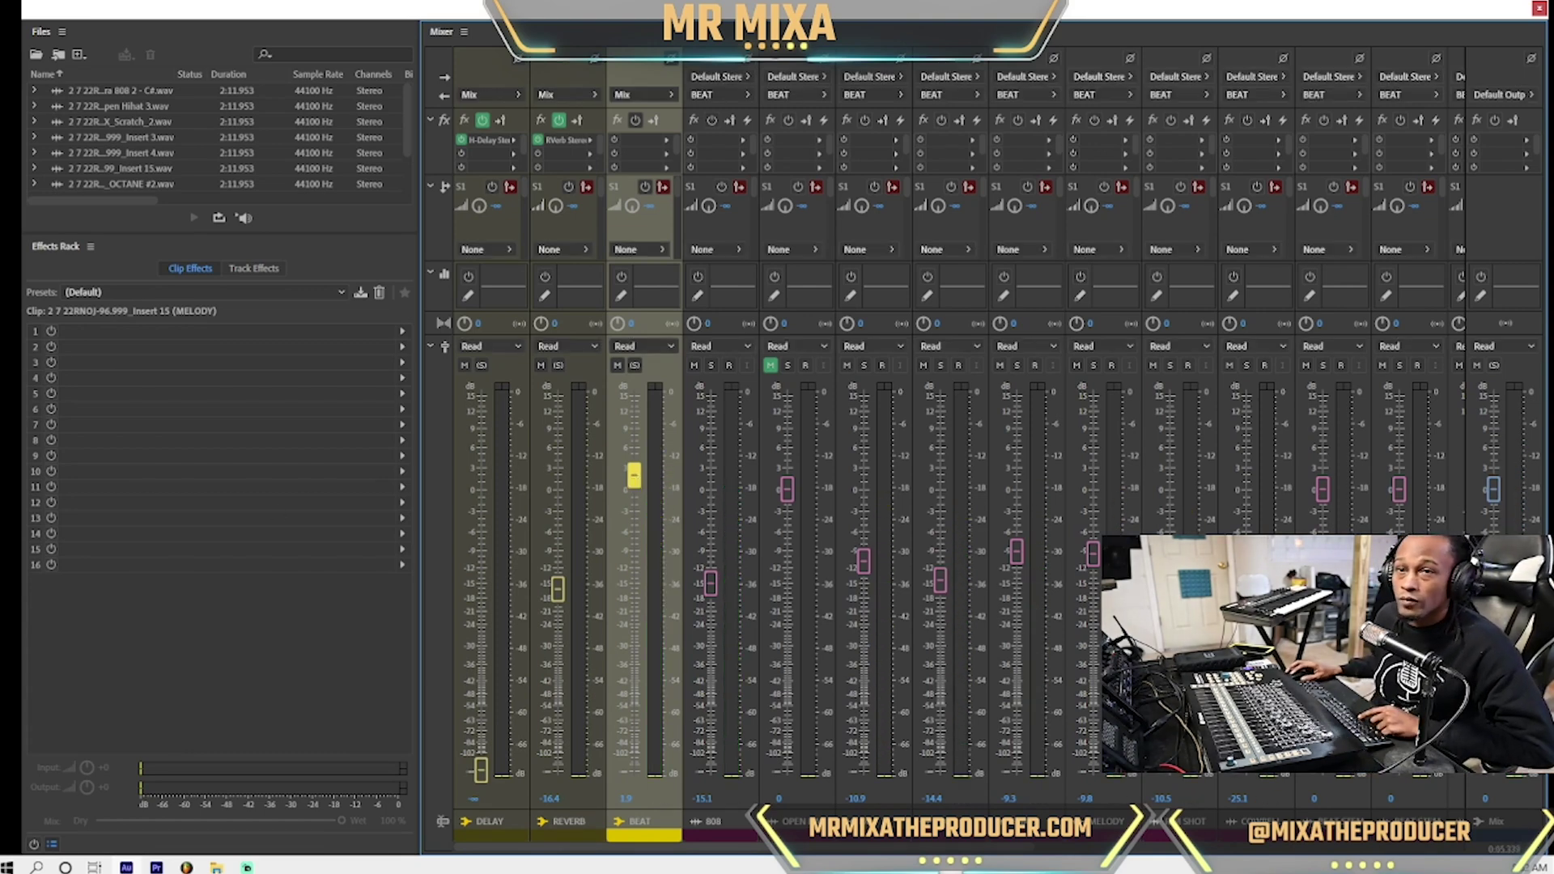
Unmute the OPEN HAT track and lower its fader to -17.8 dB during playback
key("space")
left_click(797, 566)
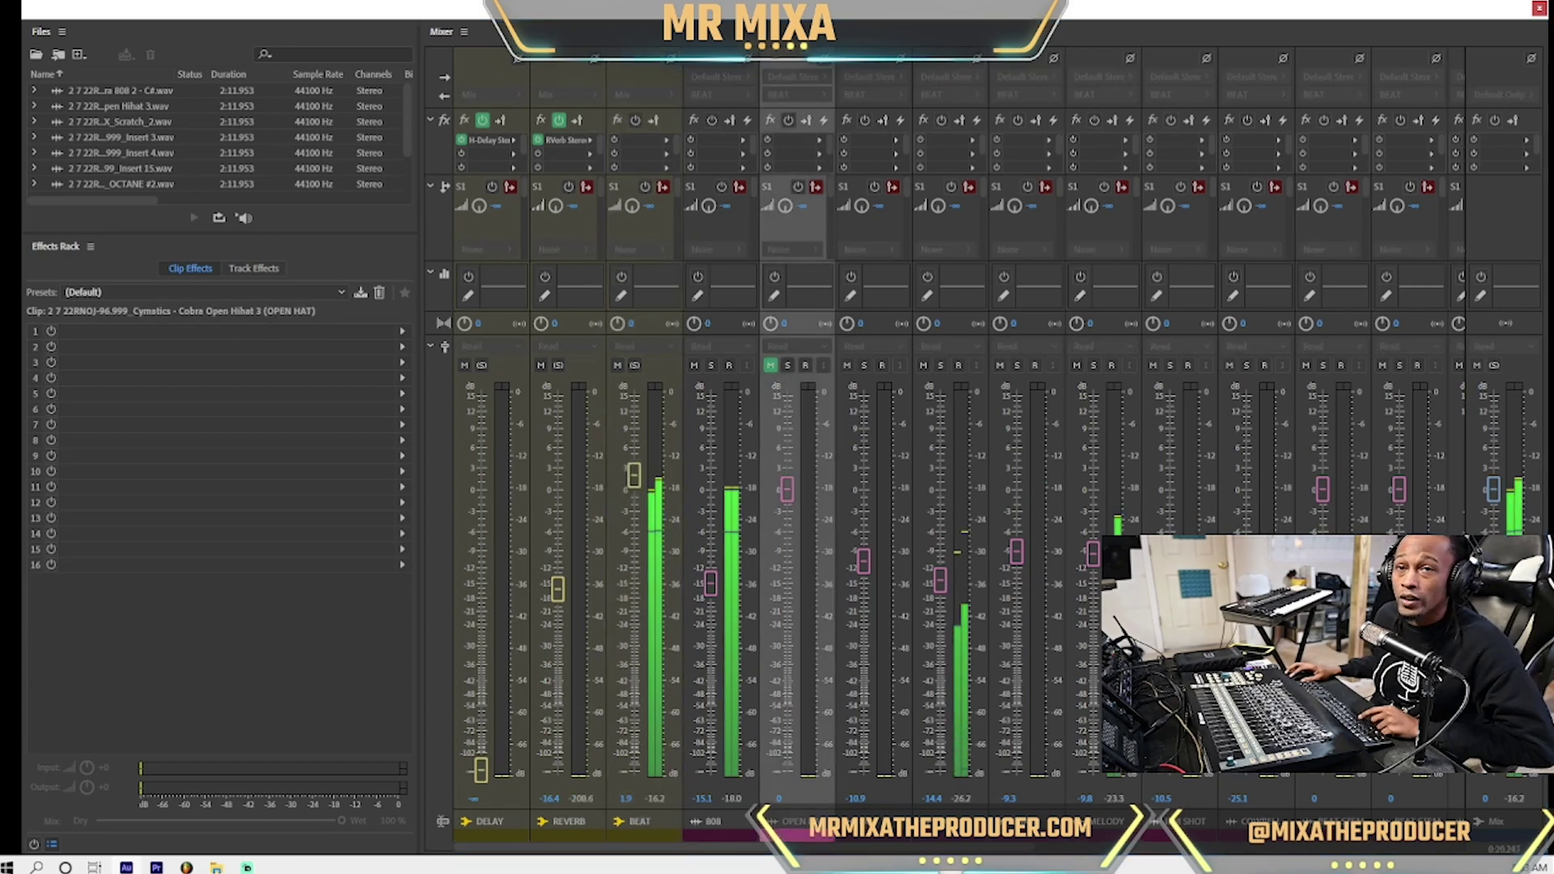
left_click_drag(786, 488, 791, 522)
left_click_drag(790, 583, 790, 605)
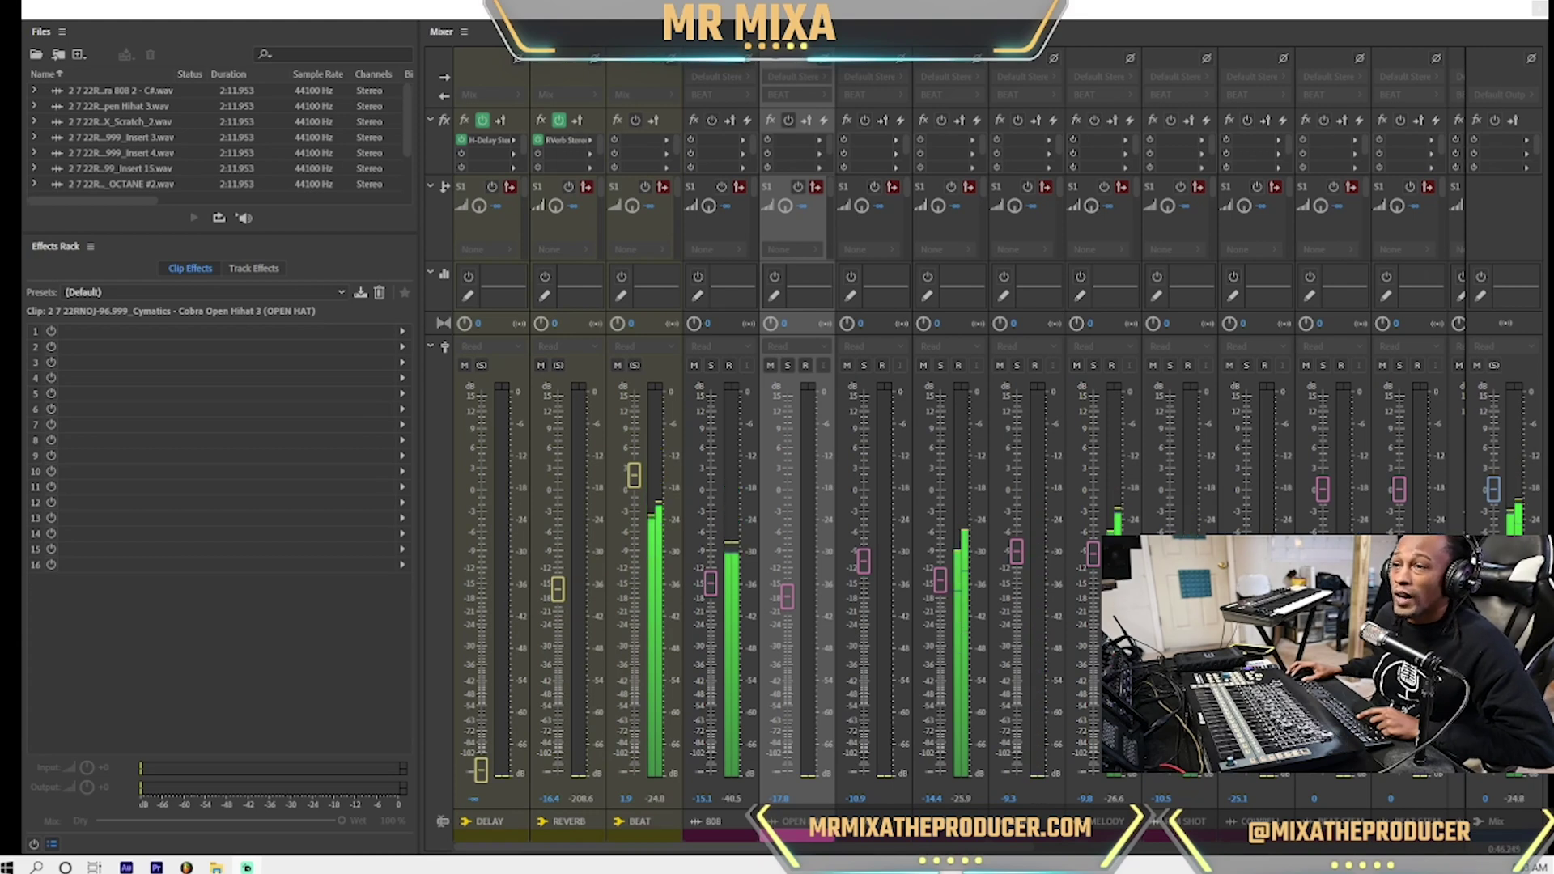
In Streamlabs Desktop, set the display capture to Display 1, accept the settings, and minimize the window
left_click(715, 335)
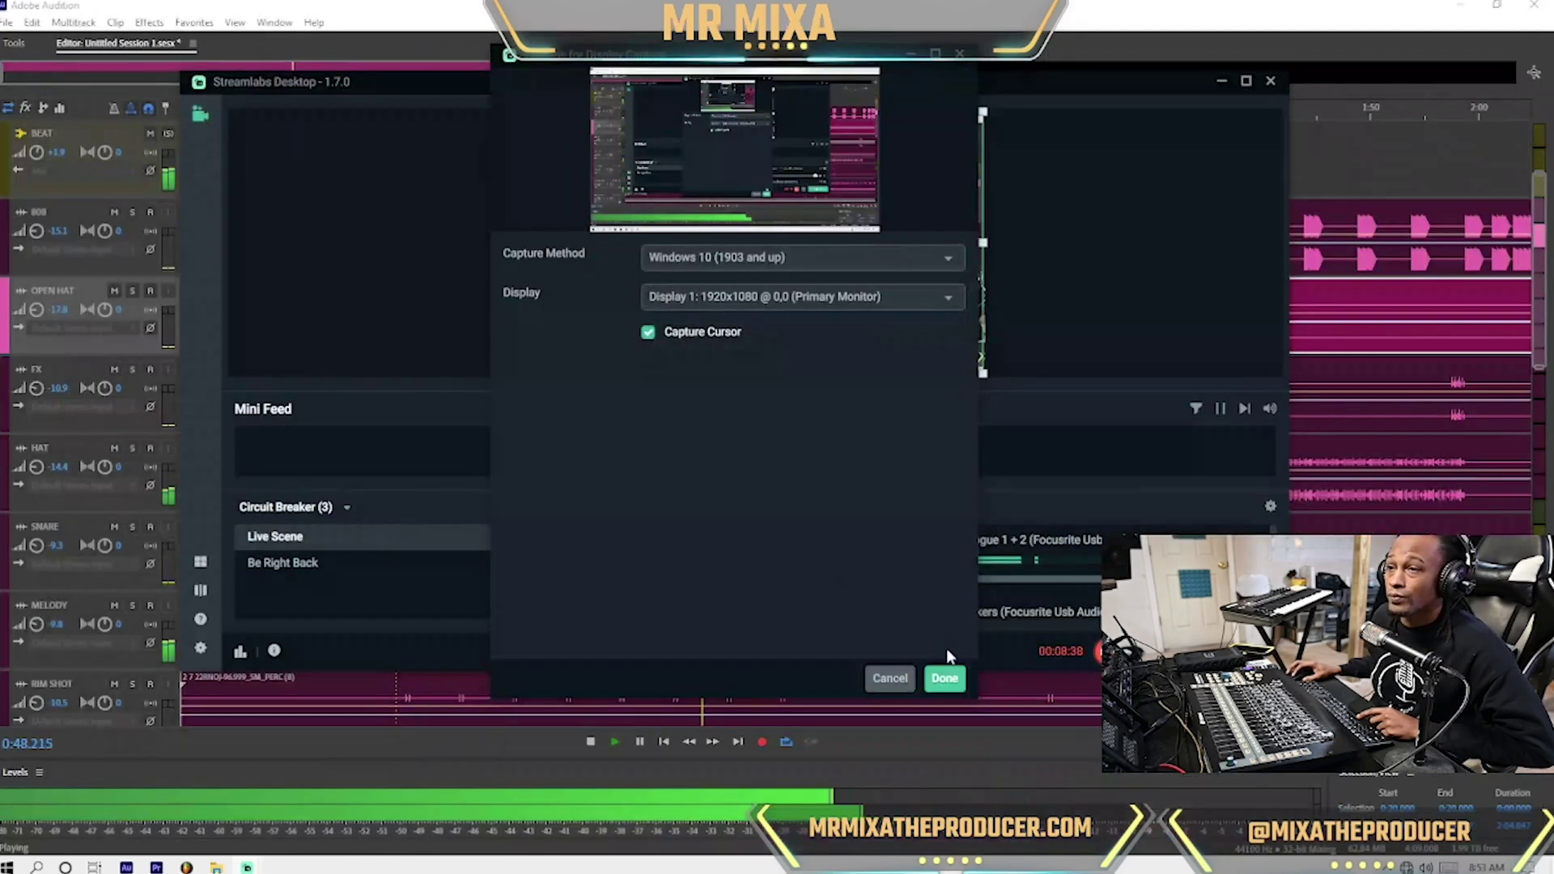
left_click(945, 680)
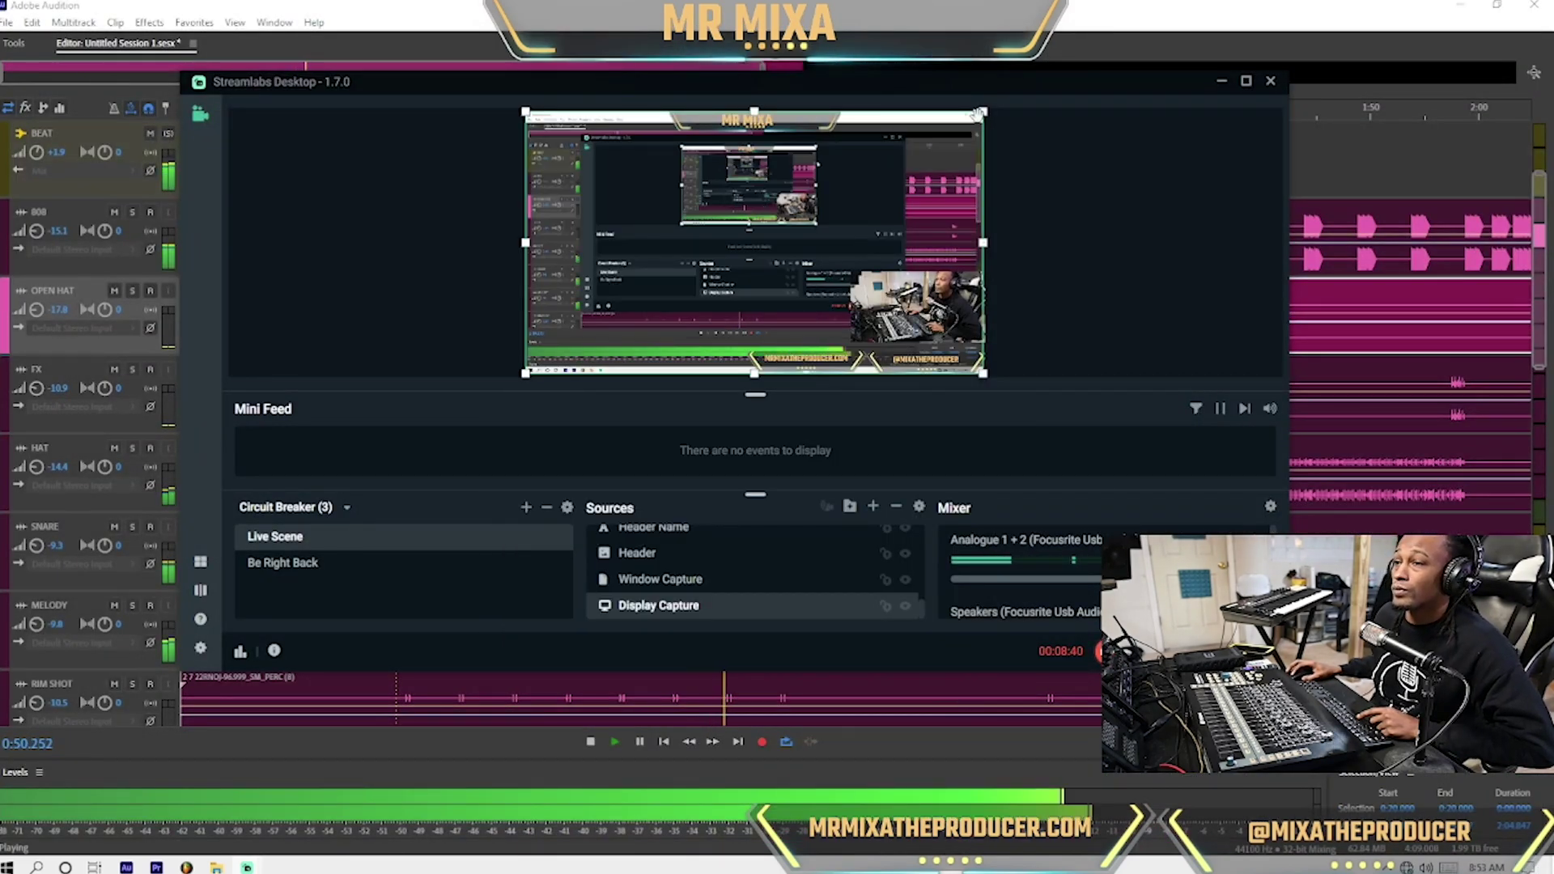
left_click(1220, 81)
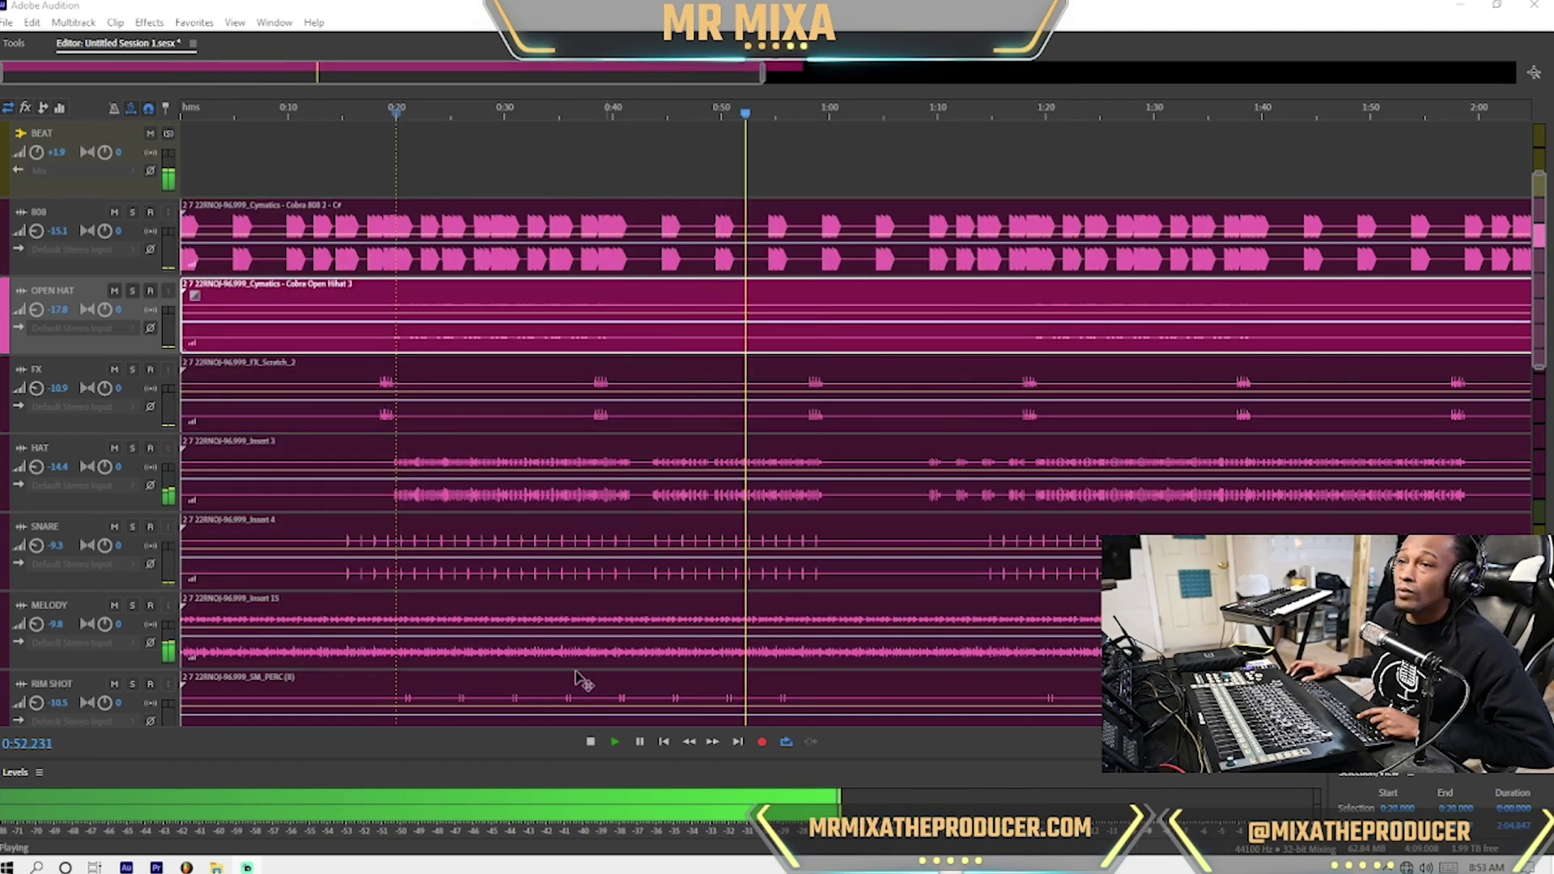
Stop playback and delete the four empty BEAT STEMS tracks below COWBELL
scroll(497, 374, "down", 3)
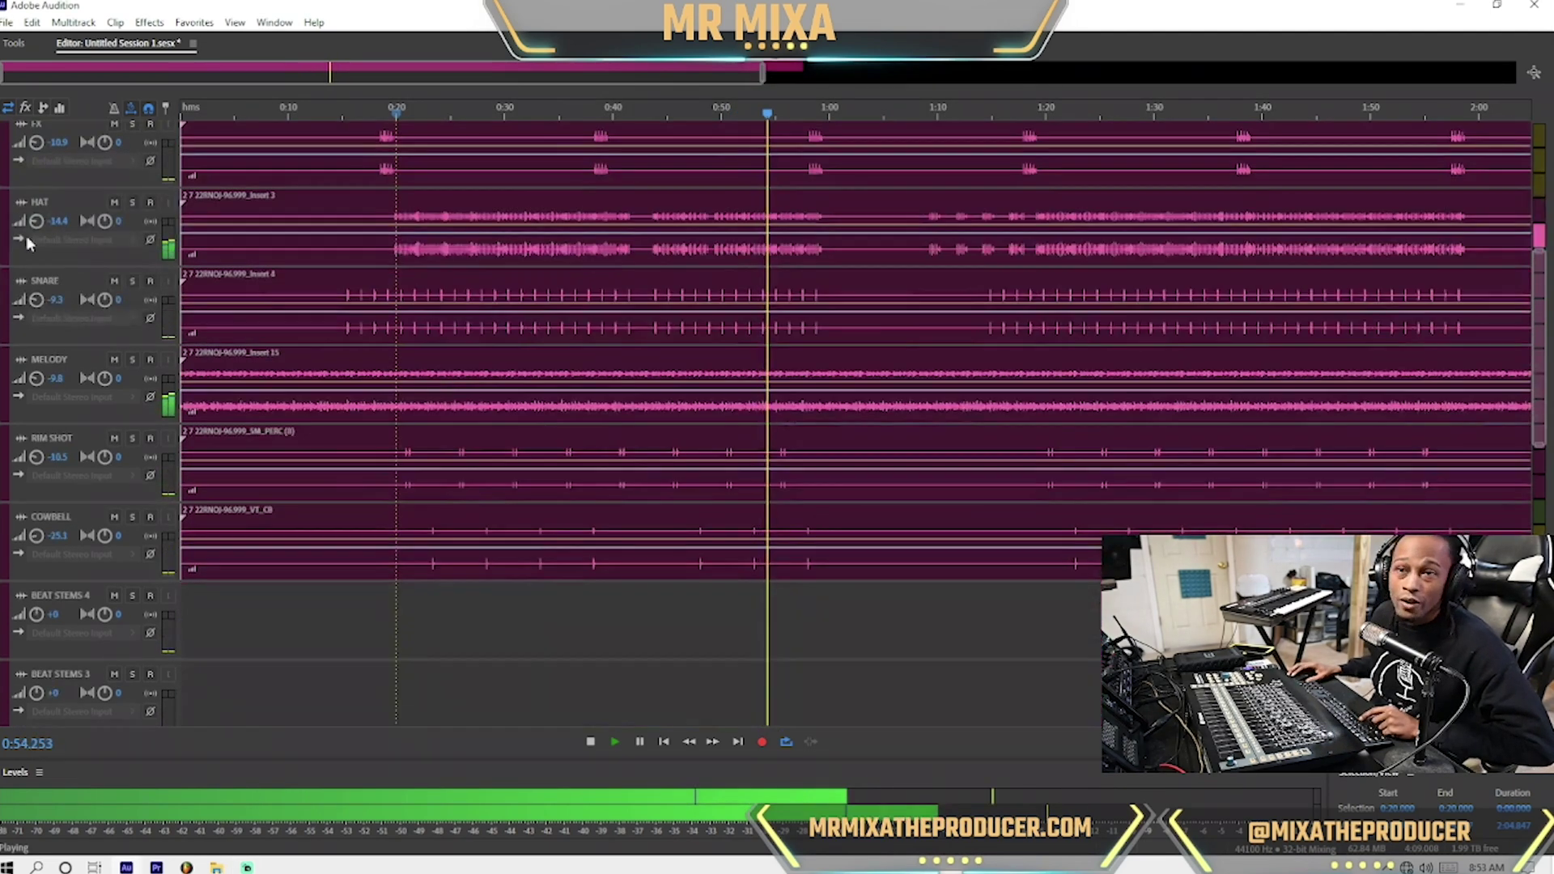
scroll(28, 243, "down", 5)
key("space")
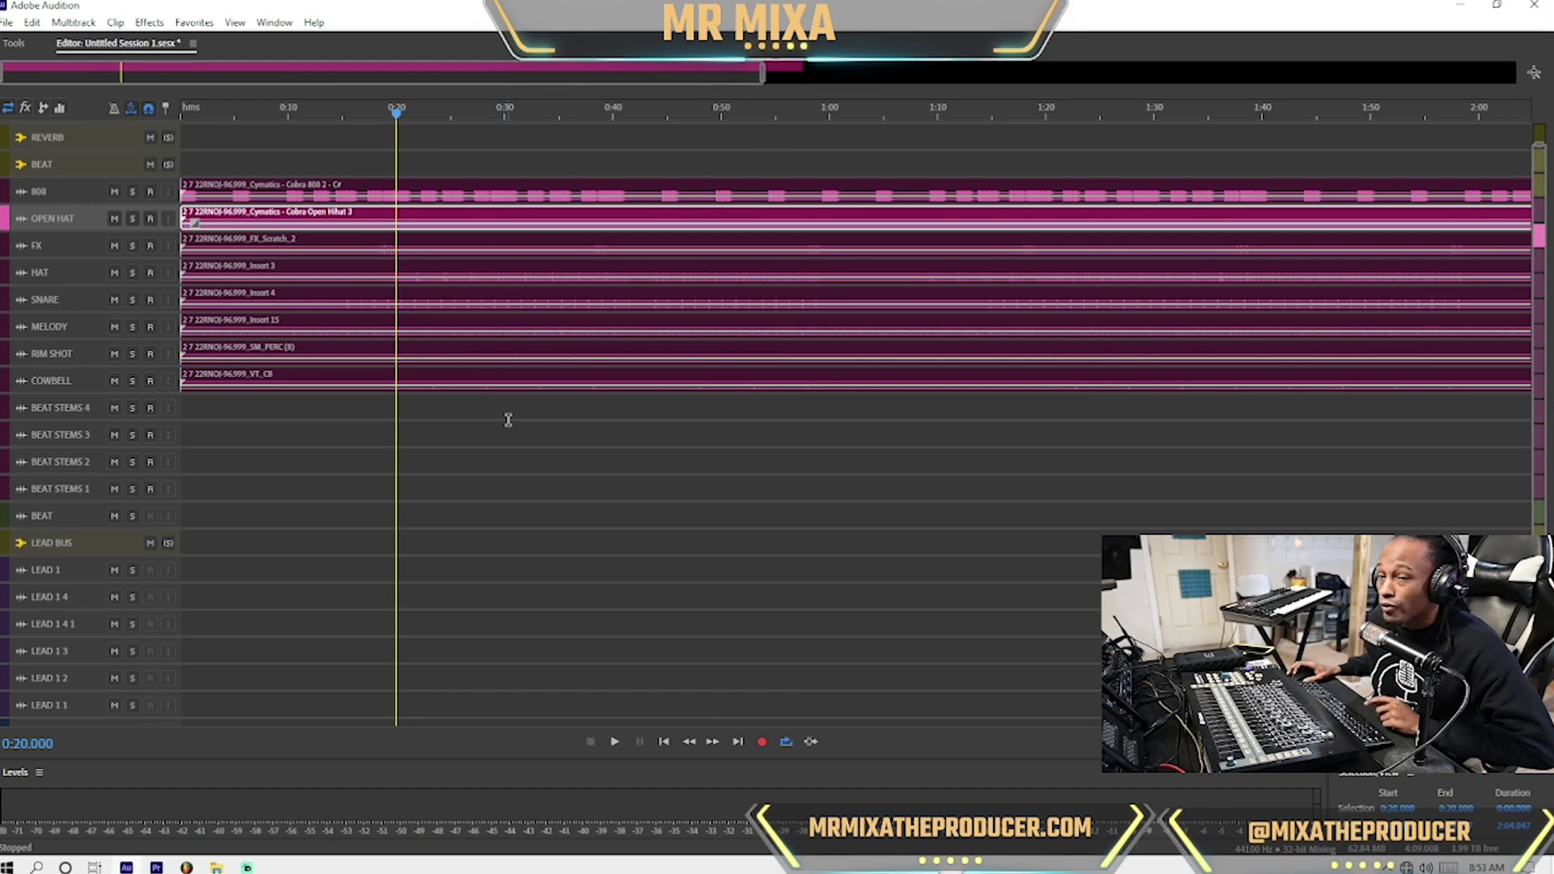
left_click(273, 407)
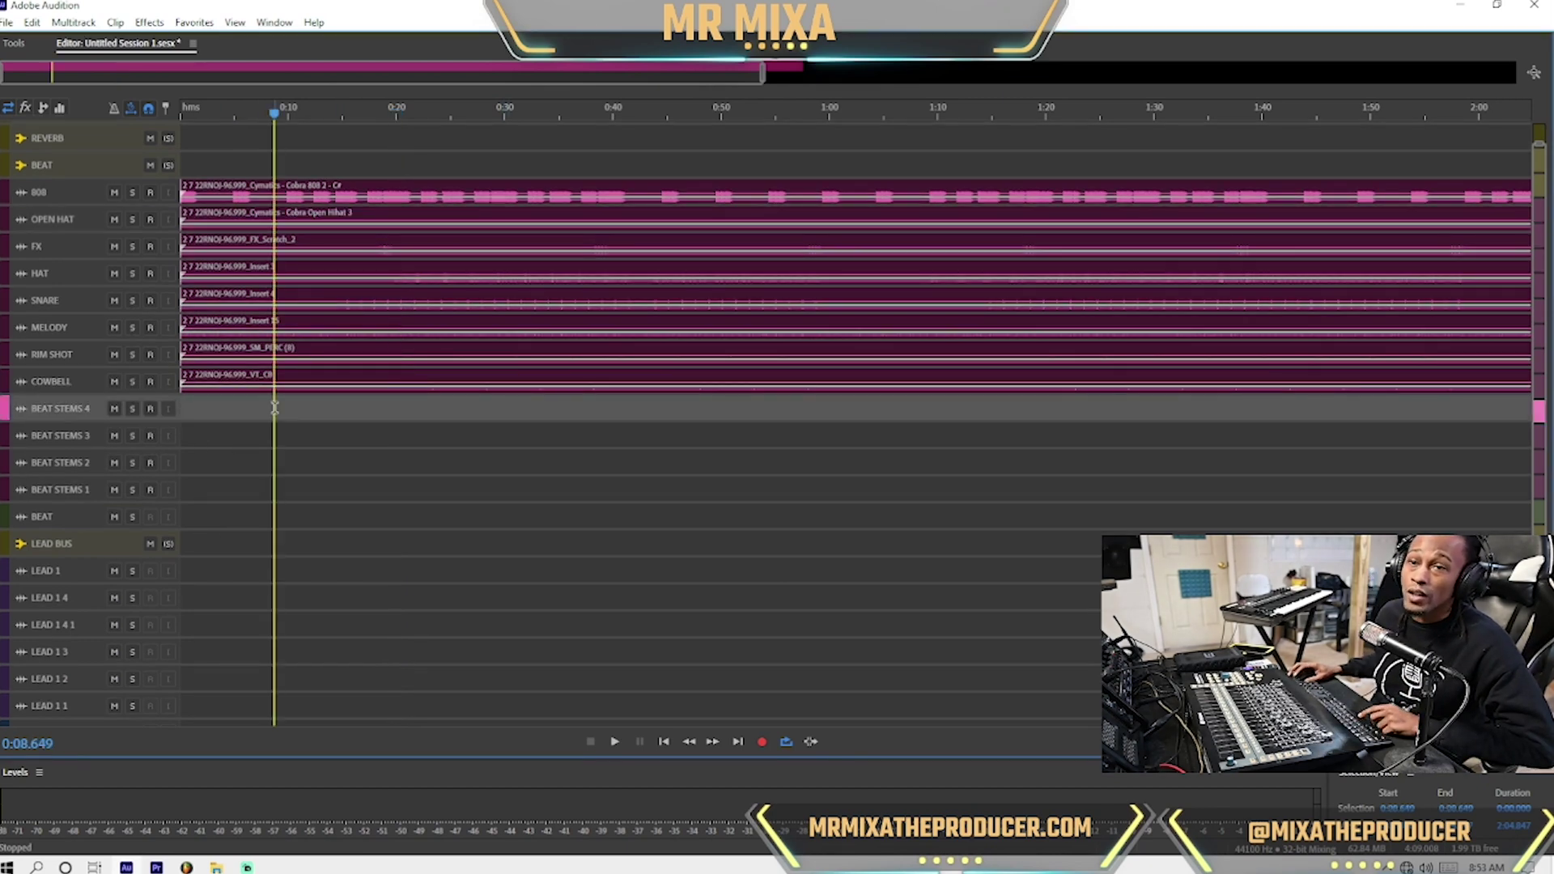
key("ctrl+alt+BackSpace")
key("ctrl+alt+BackSpace")
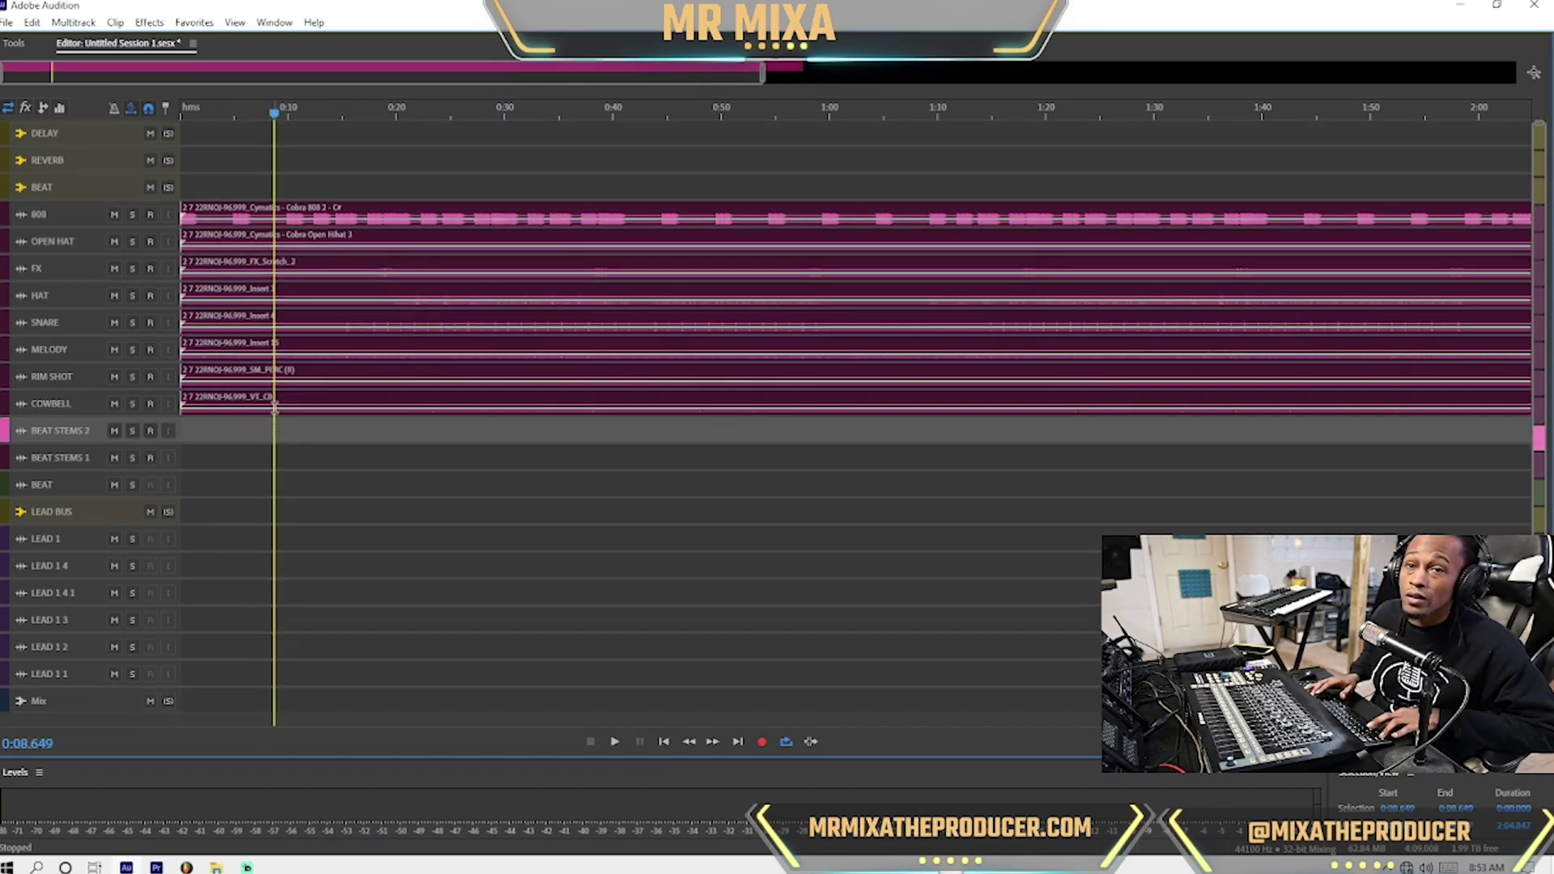
key("ctrl+z")
key("ctrl+z")
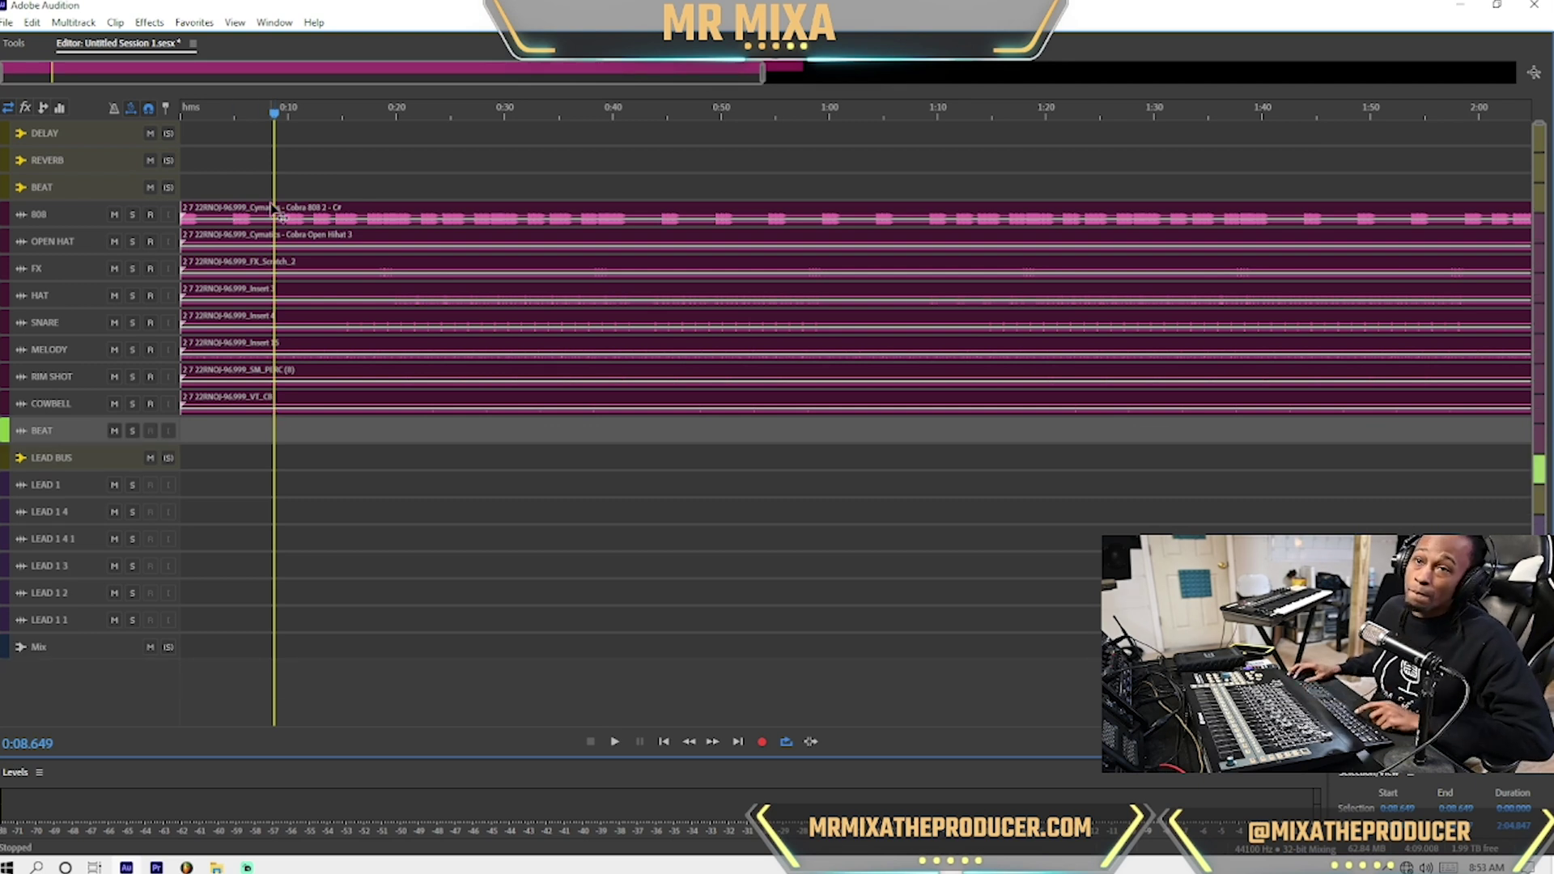
Return the playhead to the session start and play the opening of the beat with the 808 unmuted
left_click(271, 177)
key("Home")
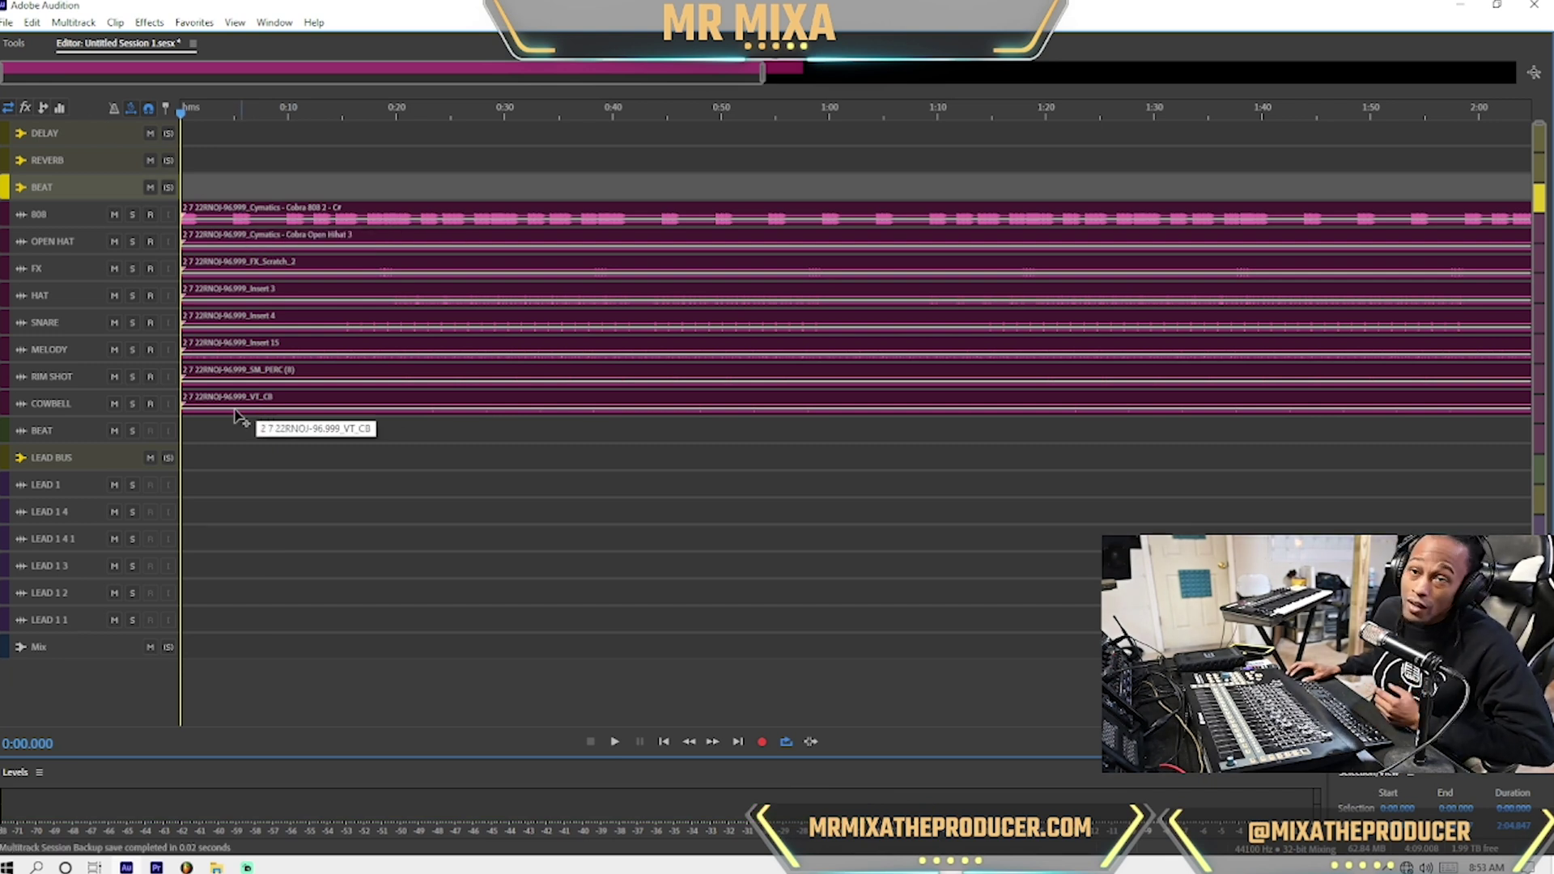
left_click(87, 430)
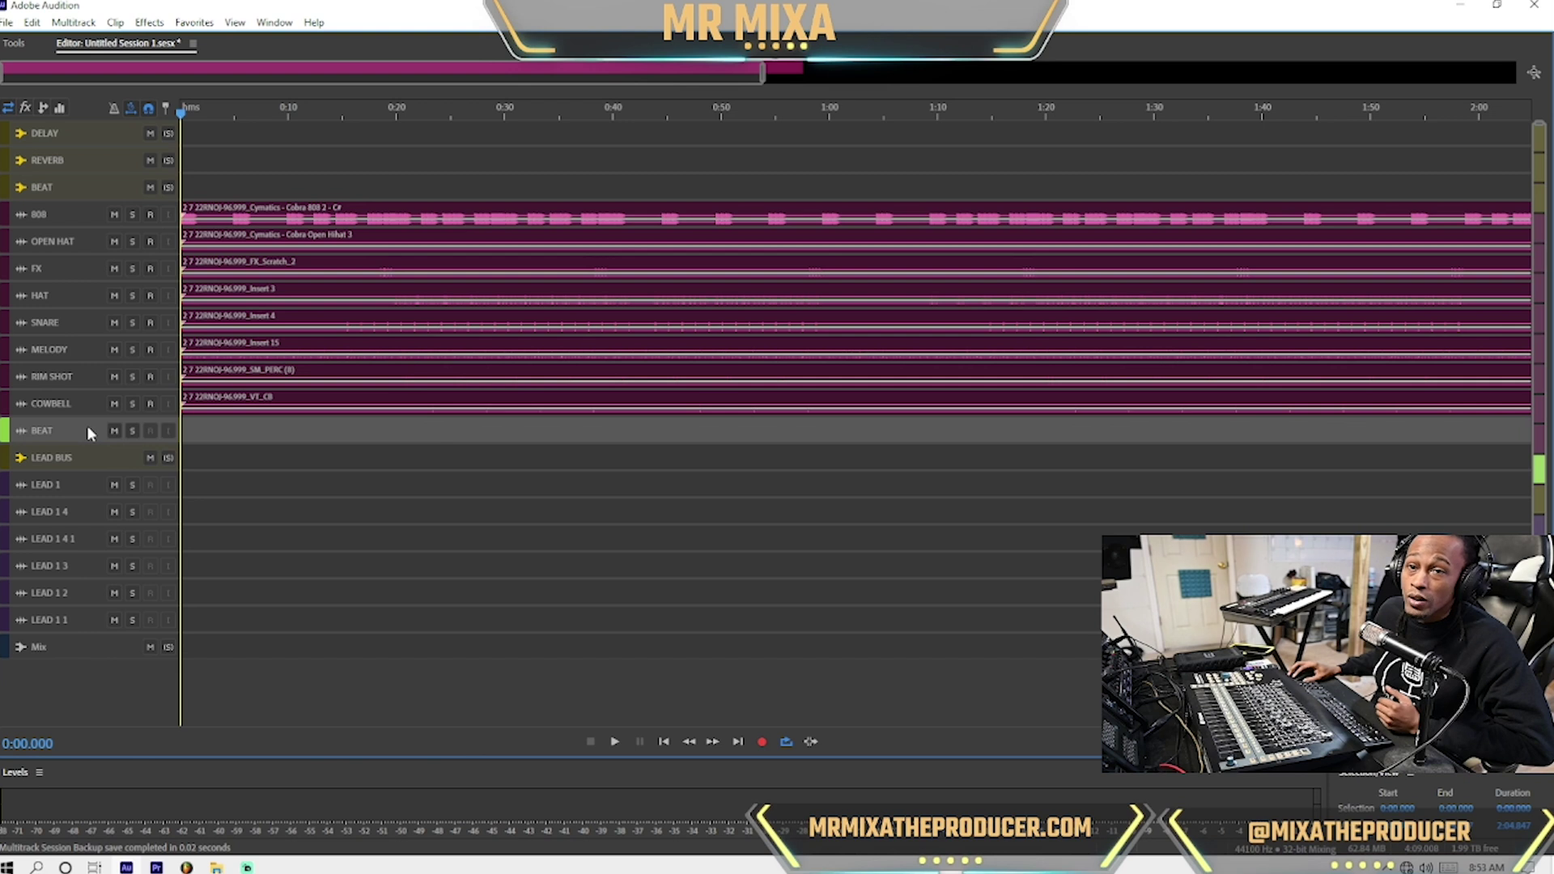
left_click(114, 215)
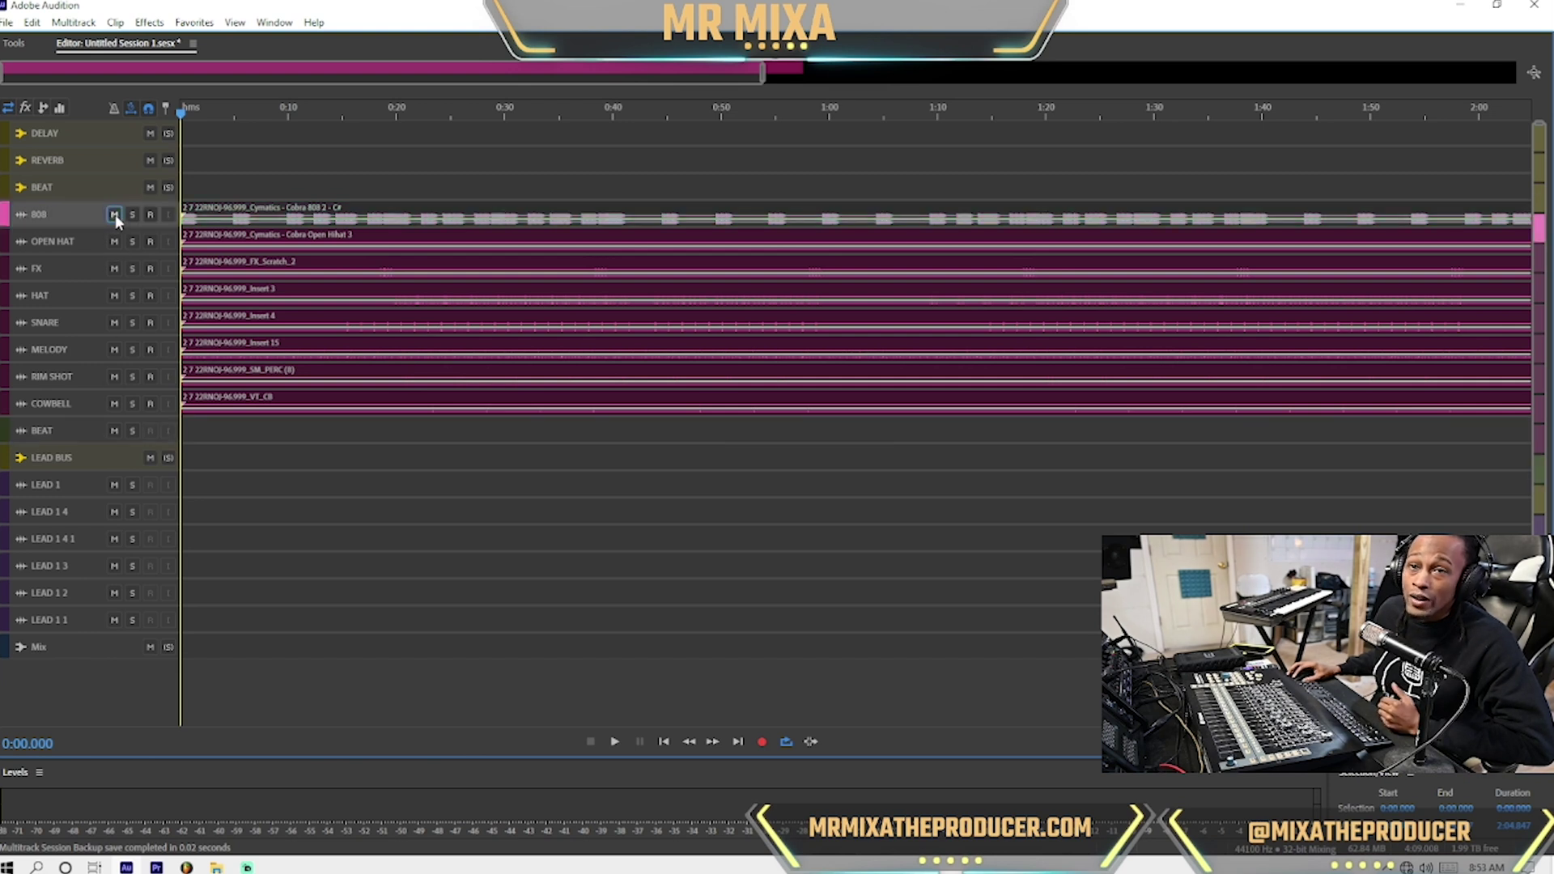
left_click(115, 214)
key("space")
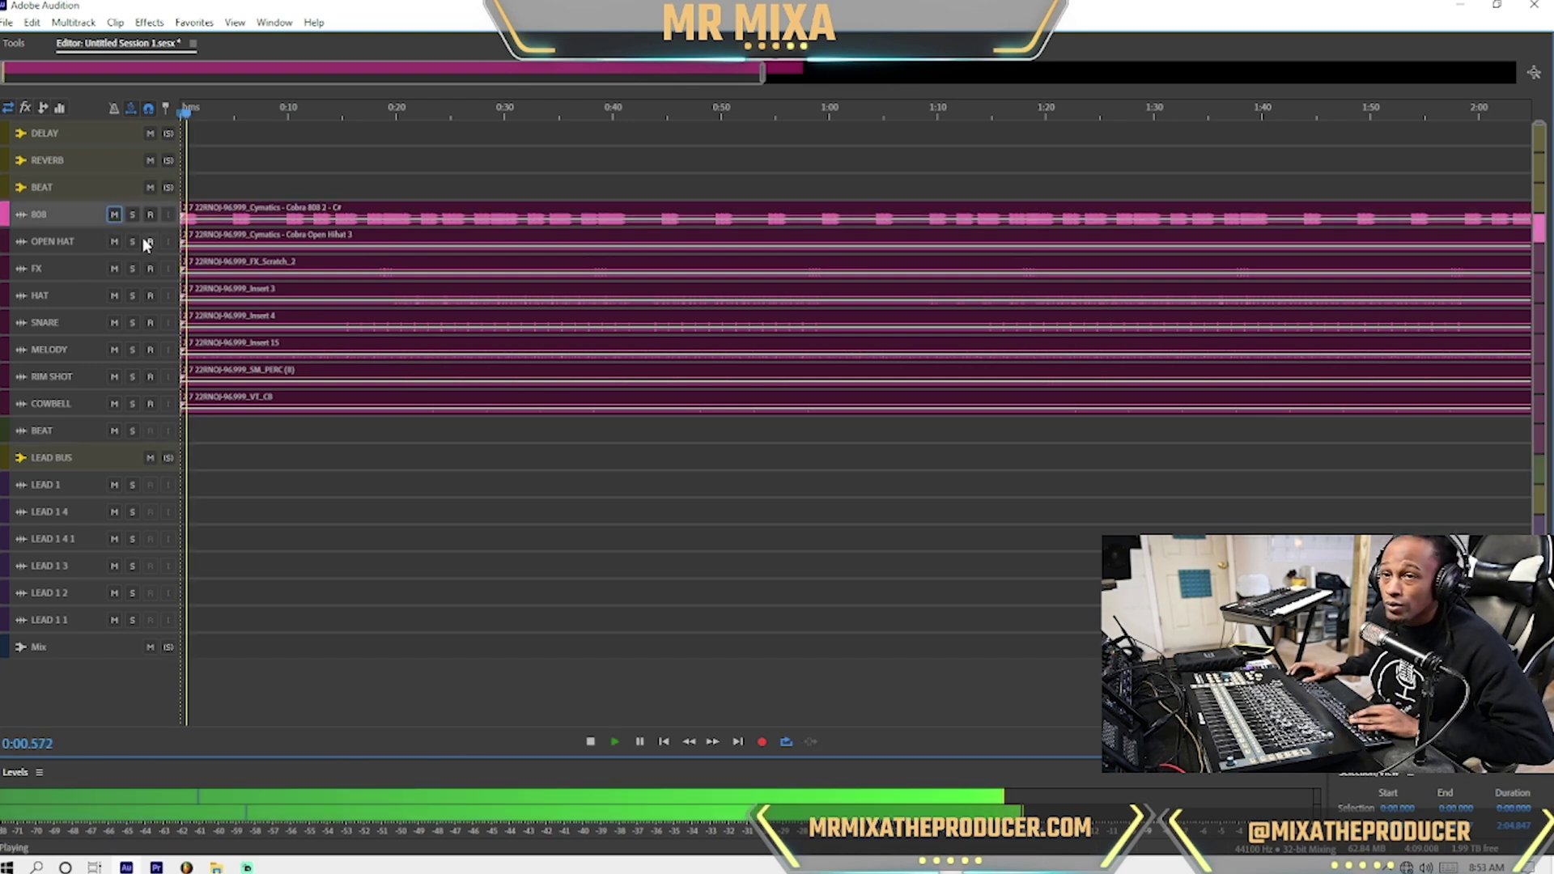
key("space")
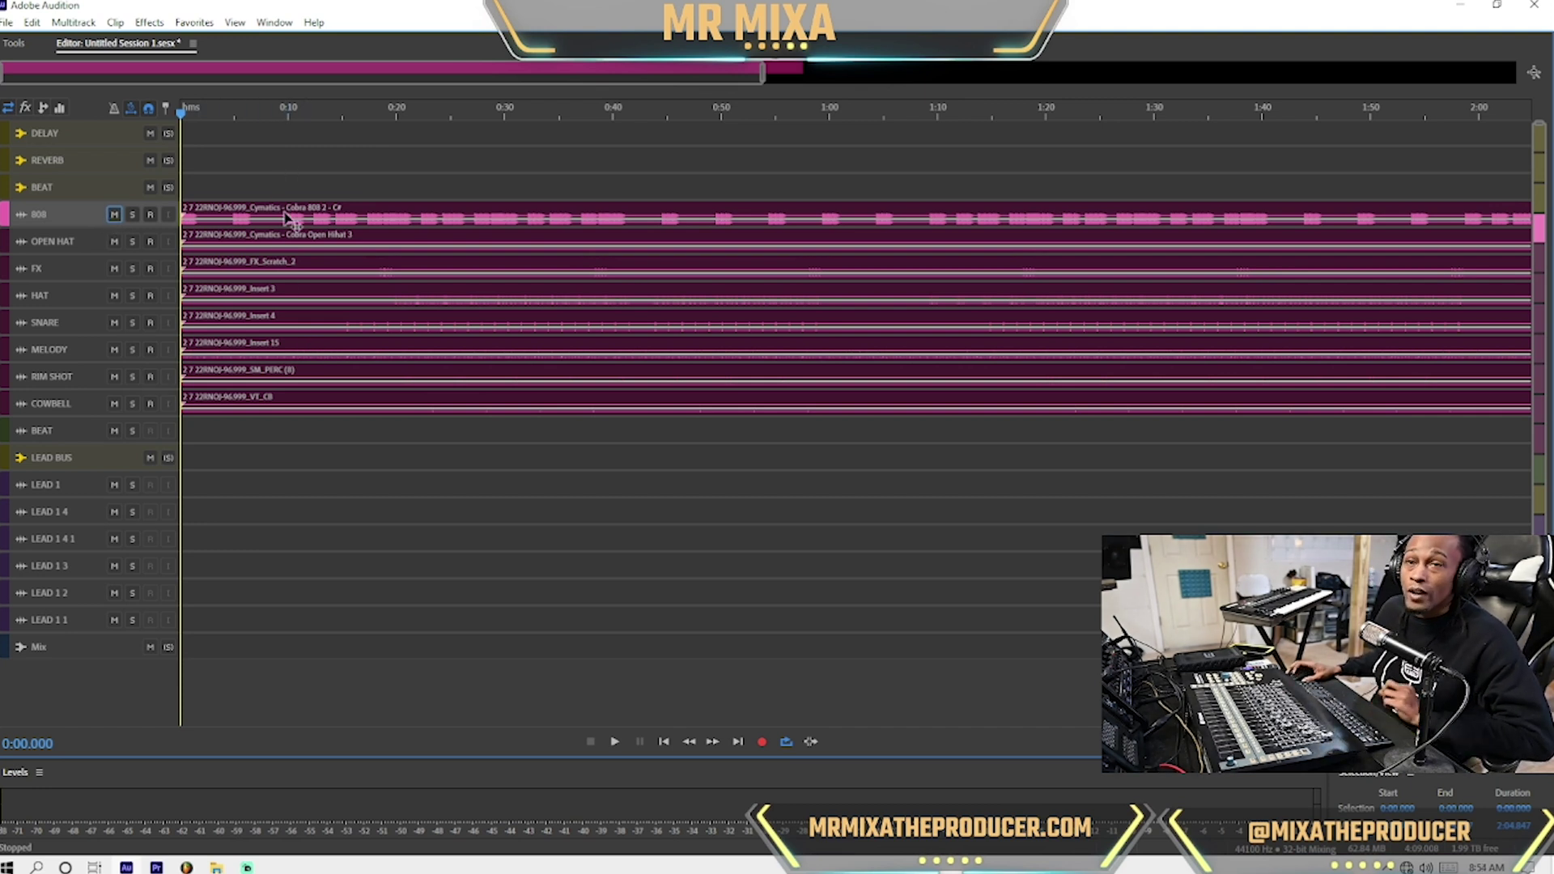
Enlarge the track rows and turn on the metronome track for the session
scroll(119, 224, "up", 3)
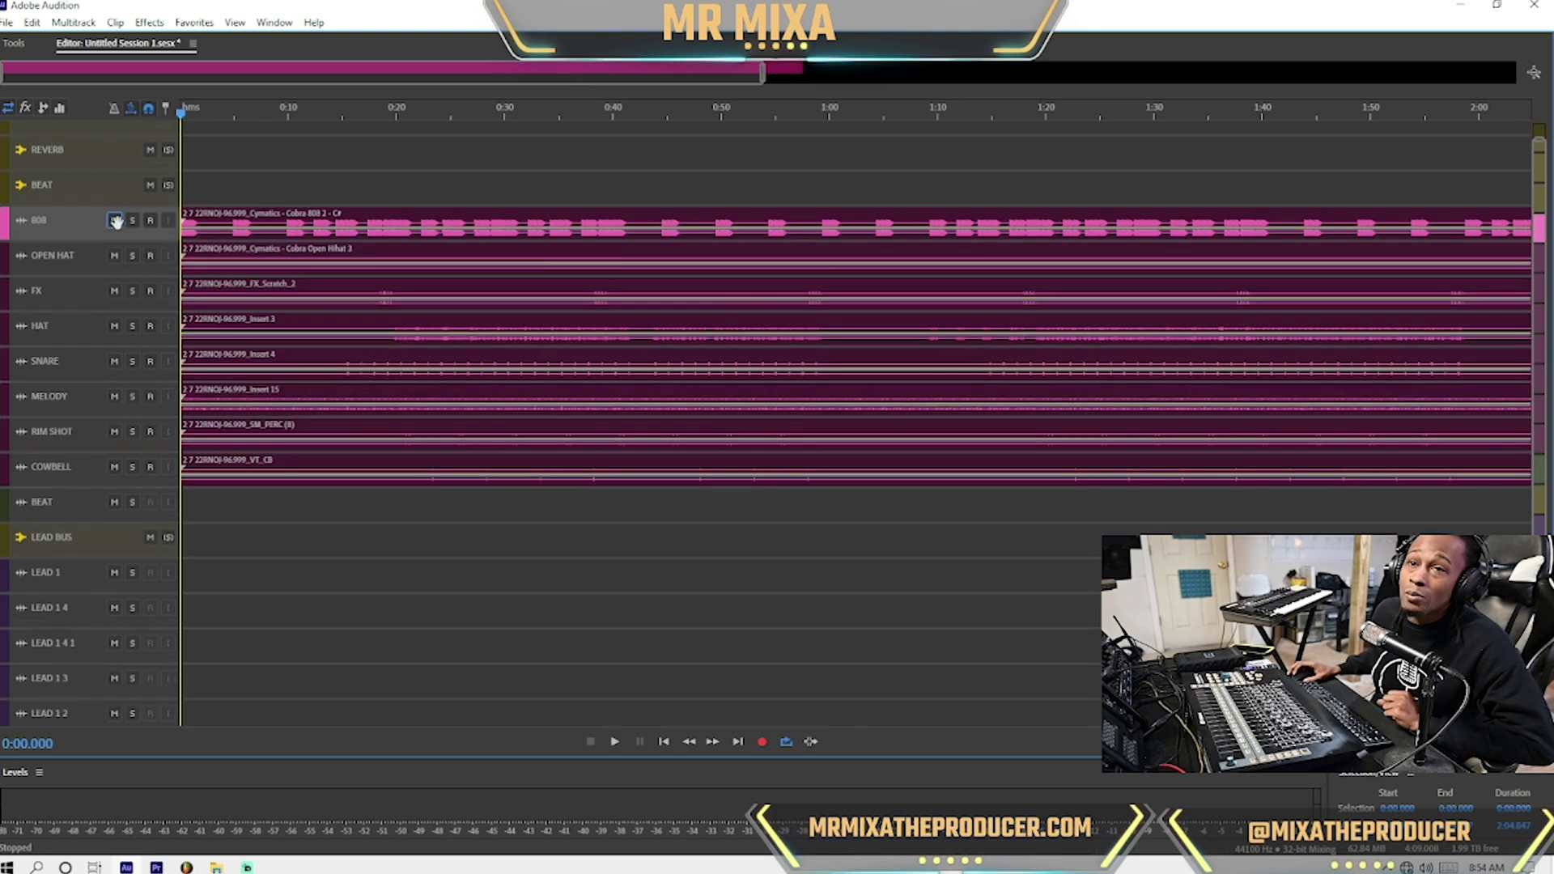
scroll(339, 154, "up", 2)
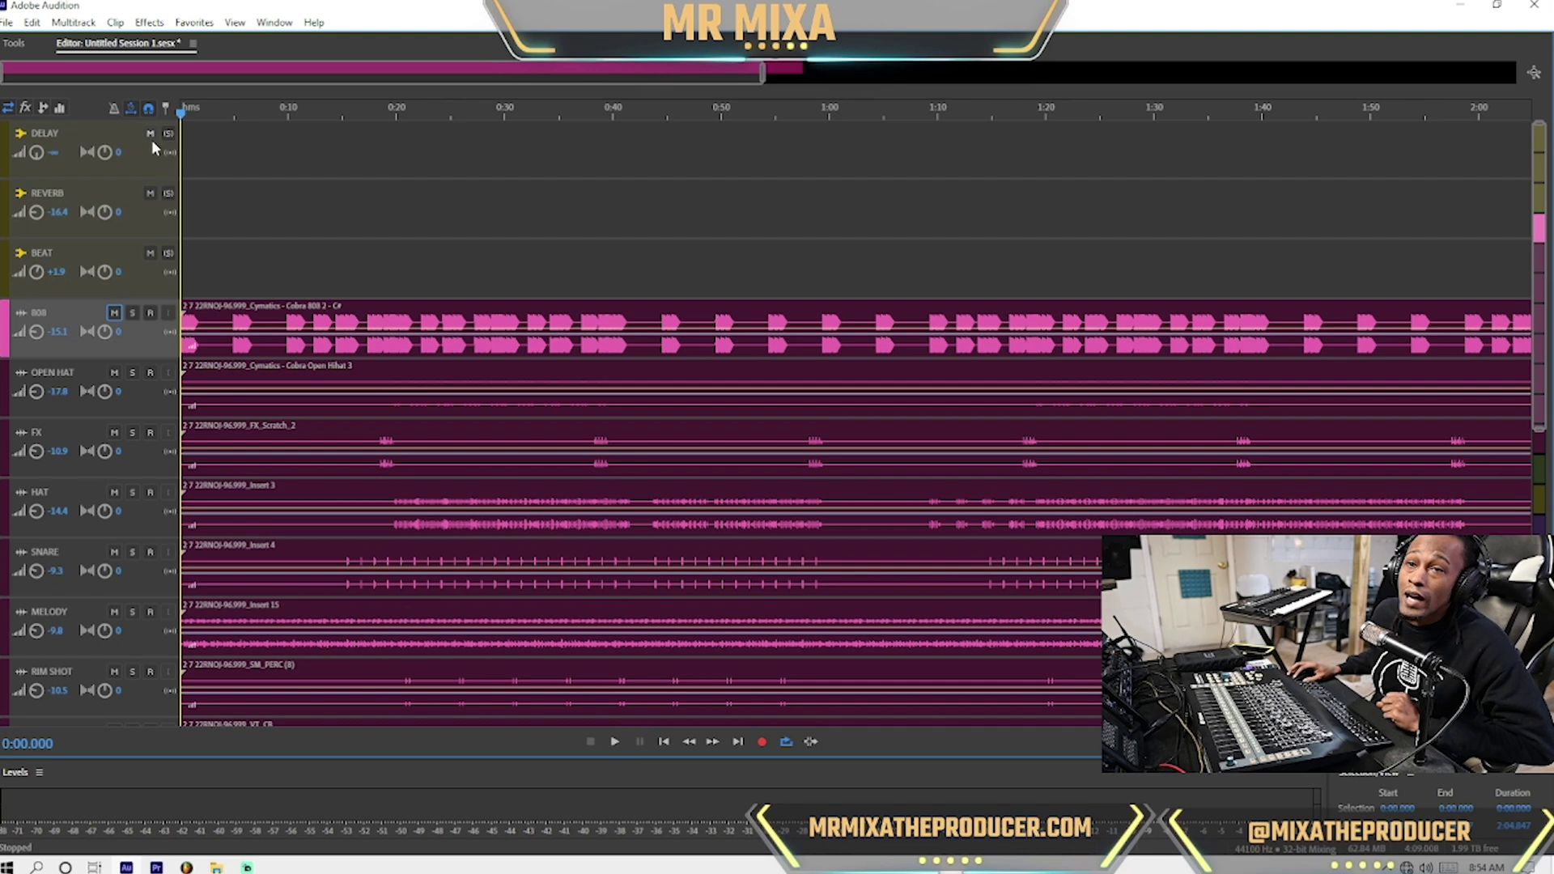
left_click(115, 106)
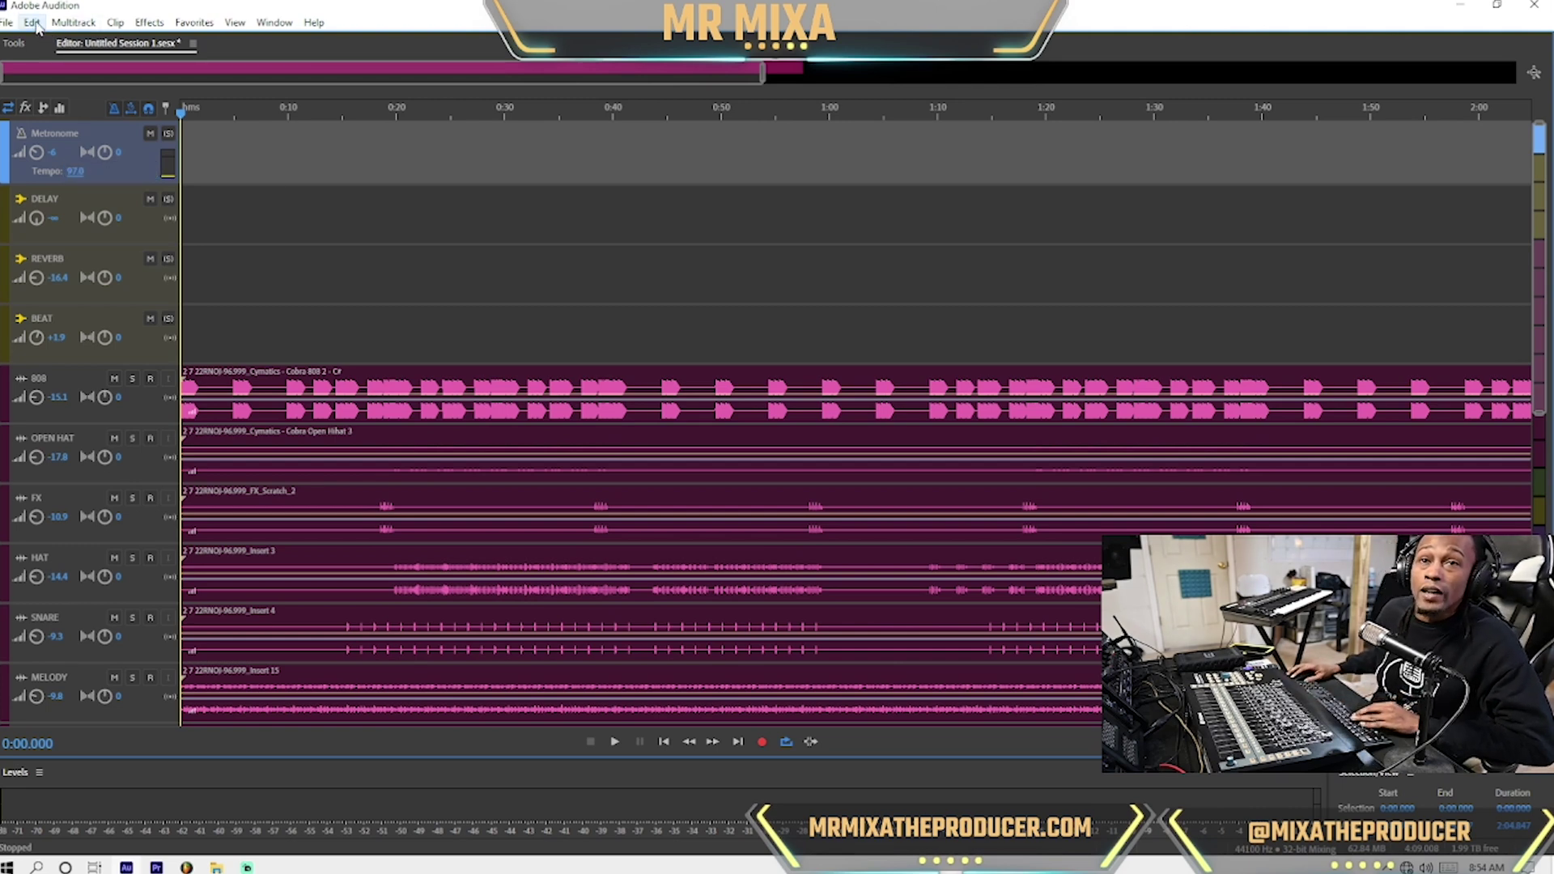
Check the session's tempo value in the Time Display preferences and close the dialog
left_click(32, 21)
mouse_move(73, 602)
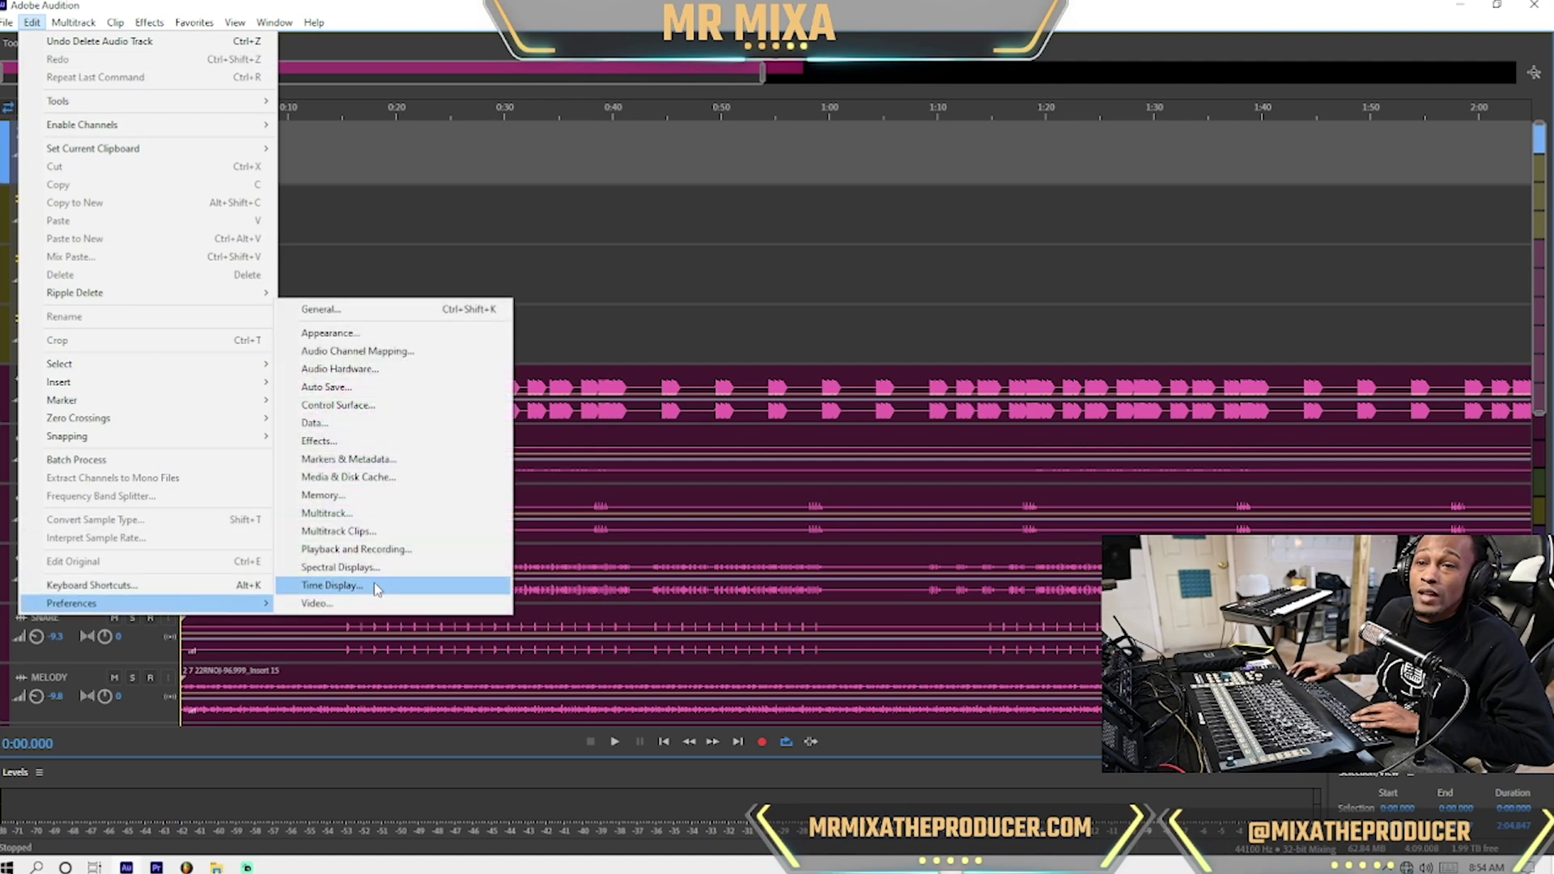
left_click(376, 588)
left_click(967, 392)
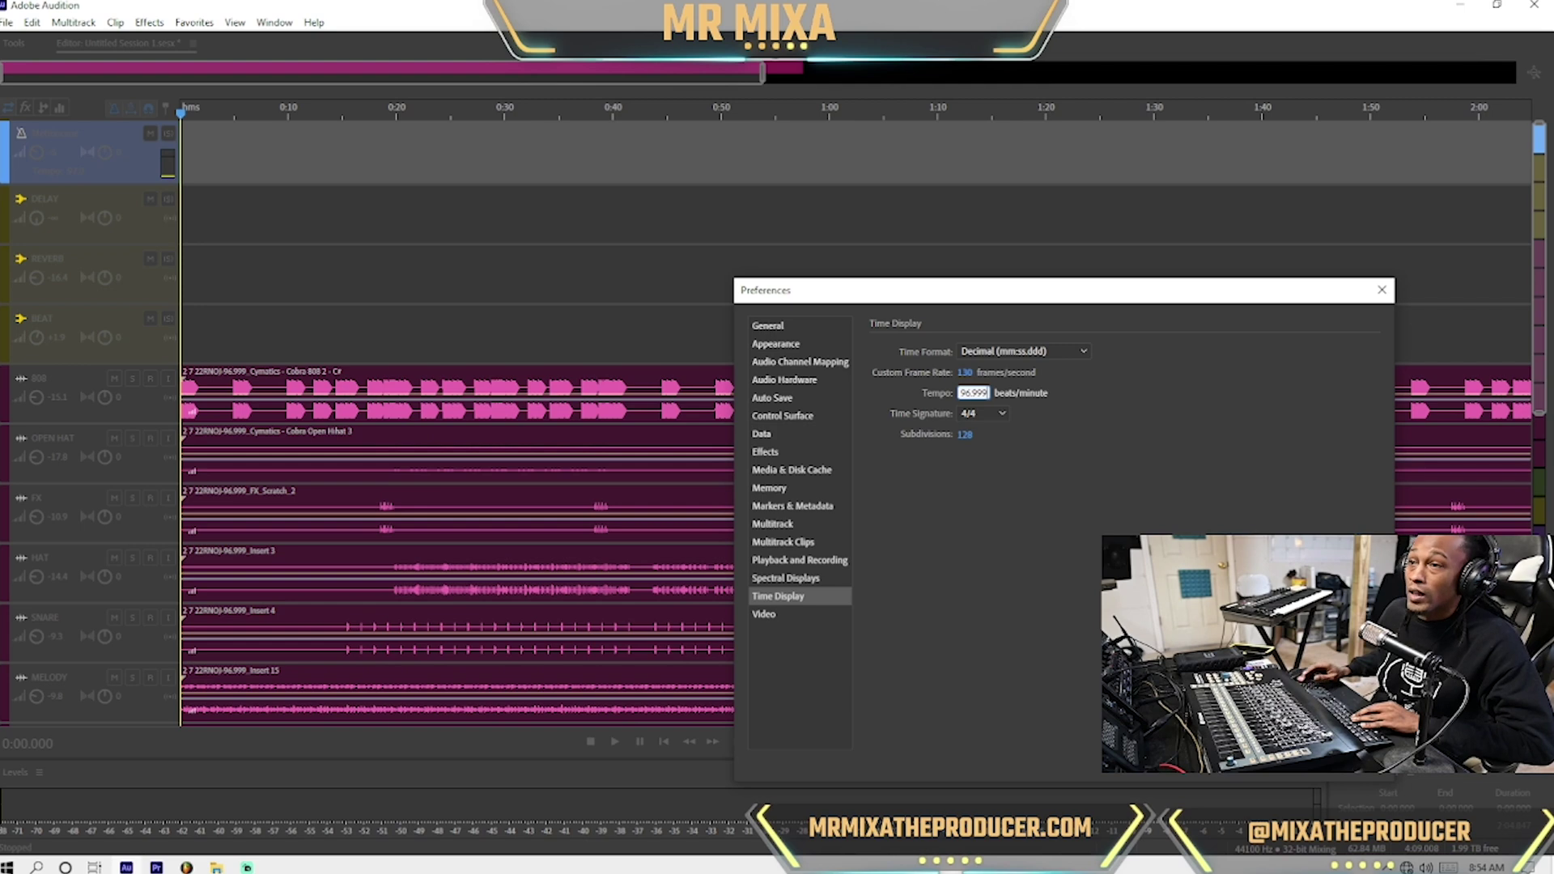
key("Return")
Zoom in on the first hundredths of a second of the 808 clip and examine where its waveform begins relative to the session start
left_click(229, 291)
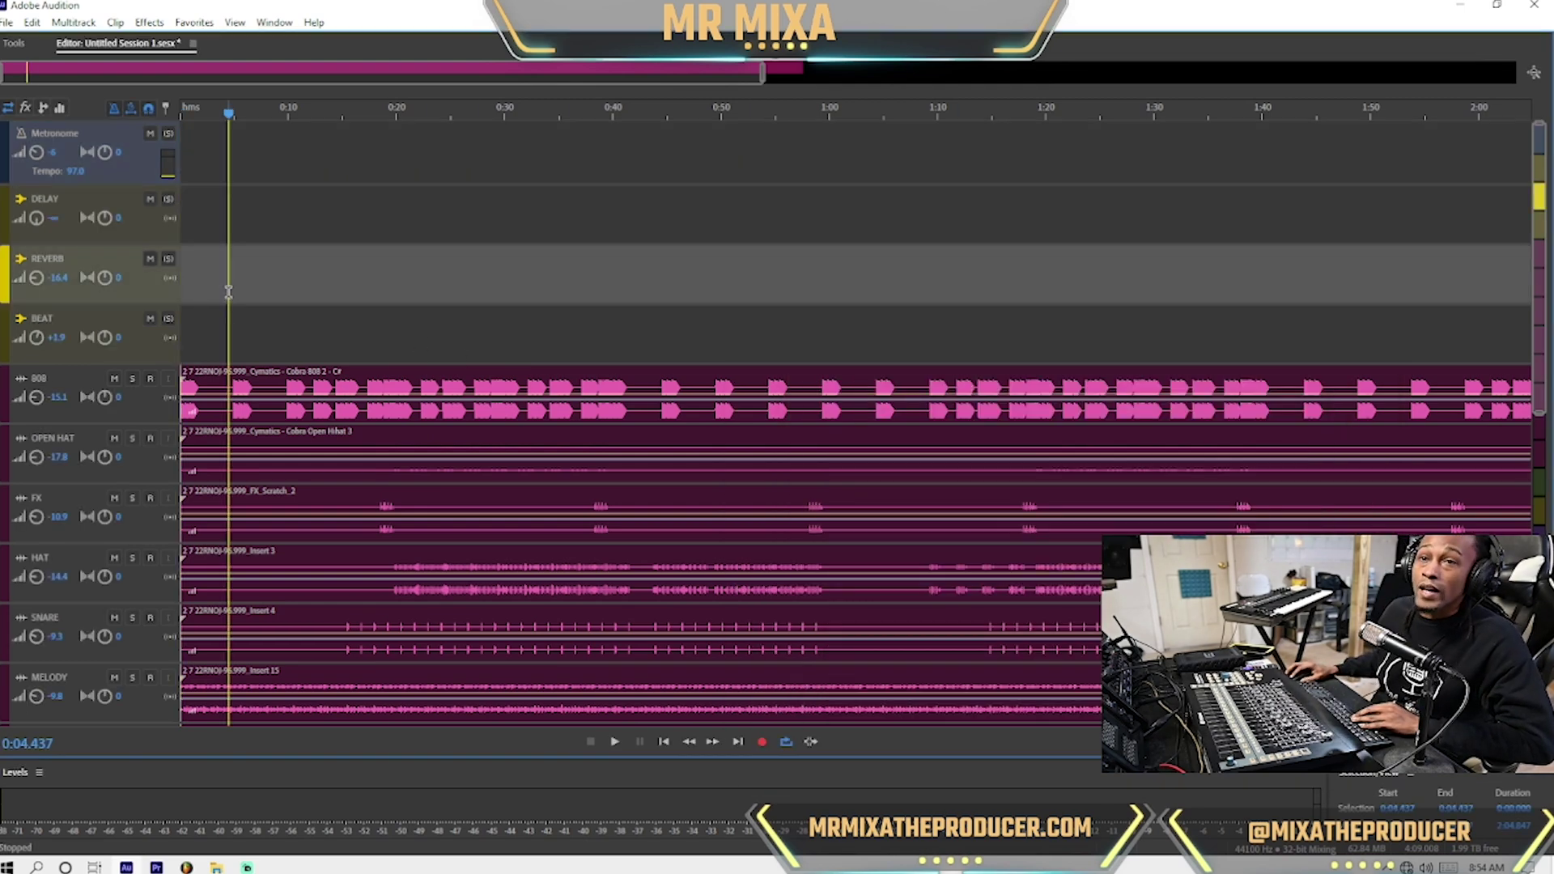
left_click_drag(763, 75, 384, 510)
scroll(142, 334, "down", 3)
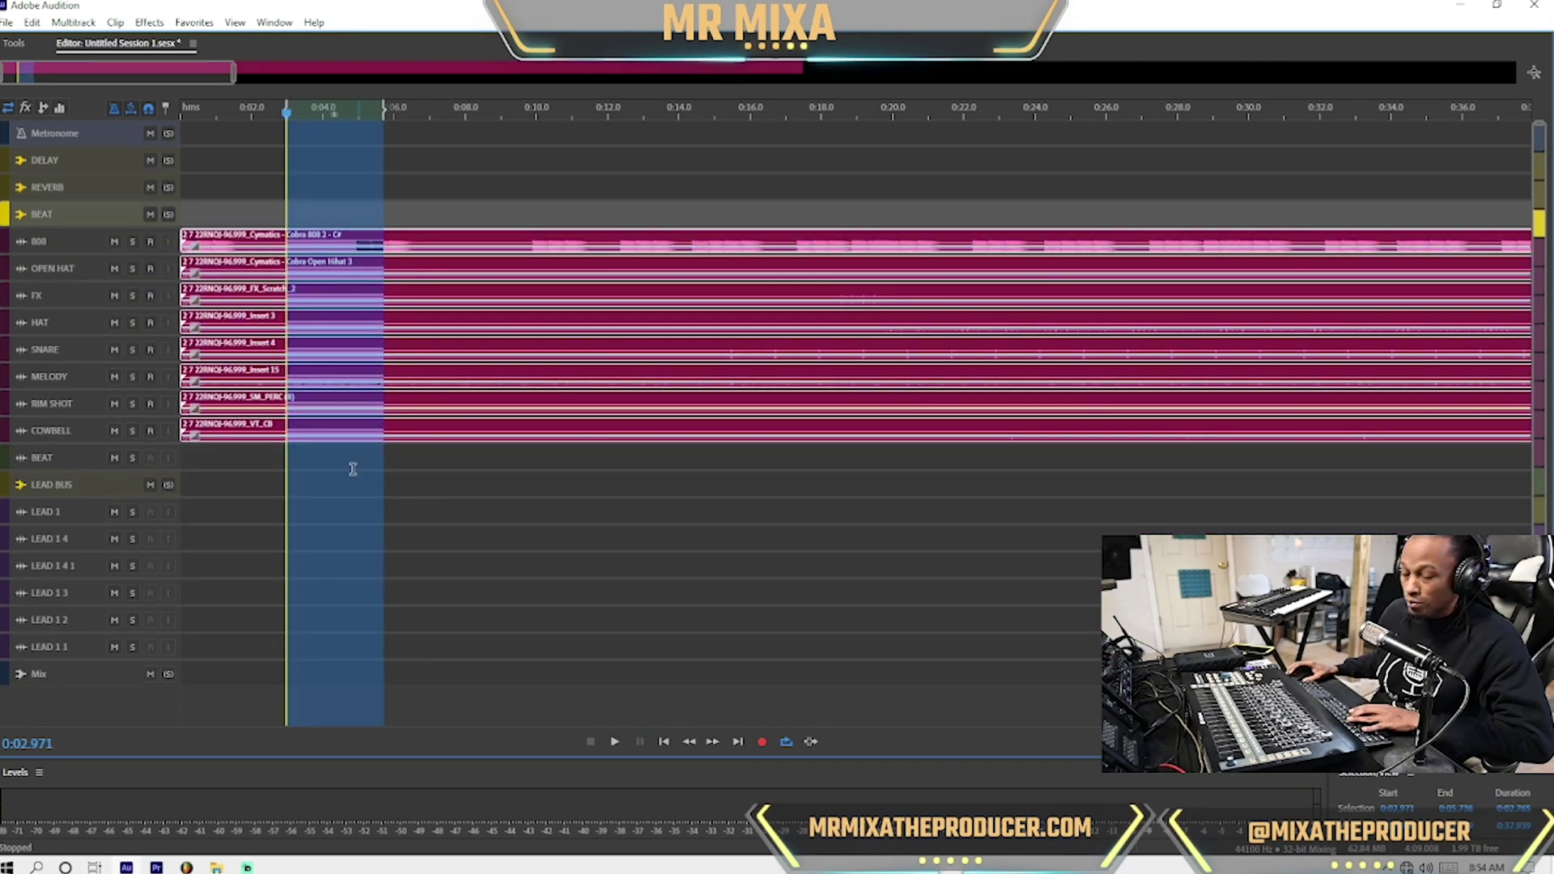
scroll(127, 257, "up", 3)
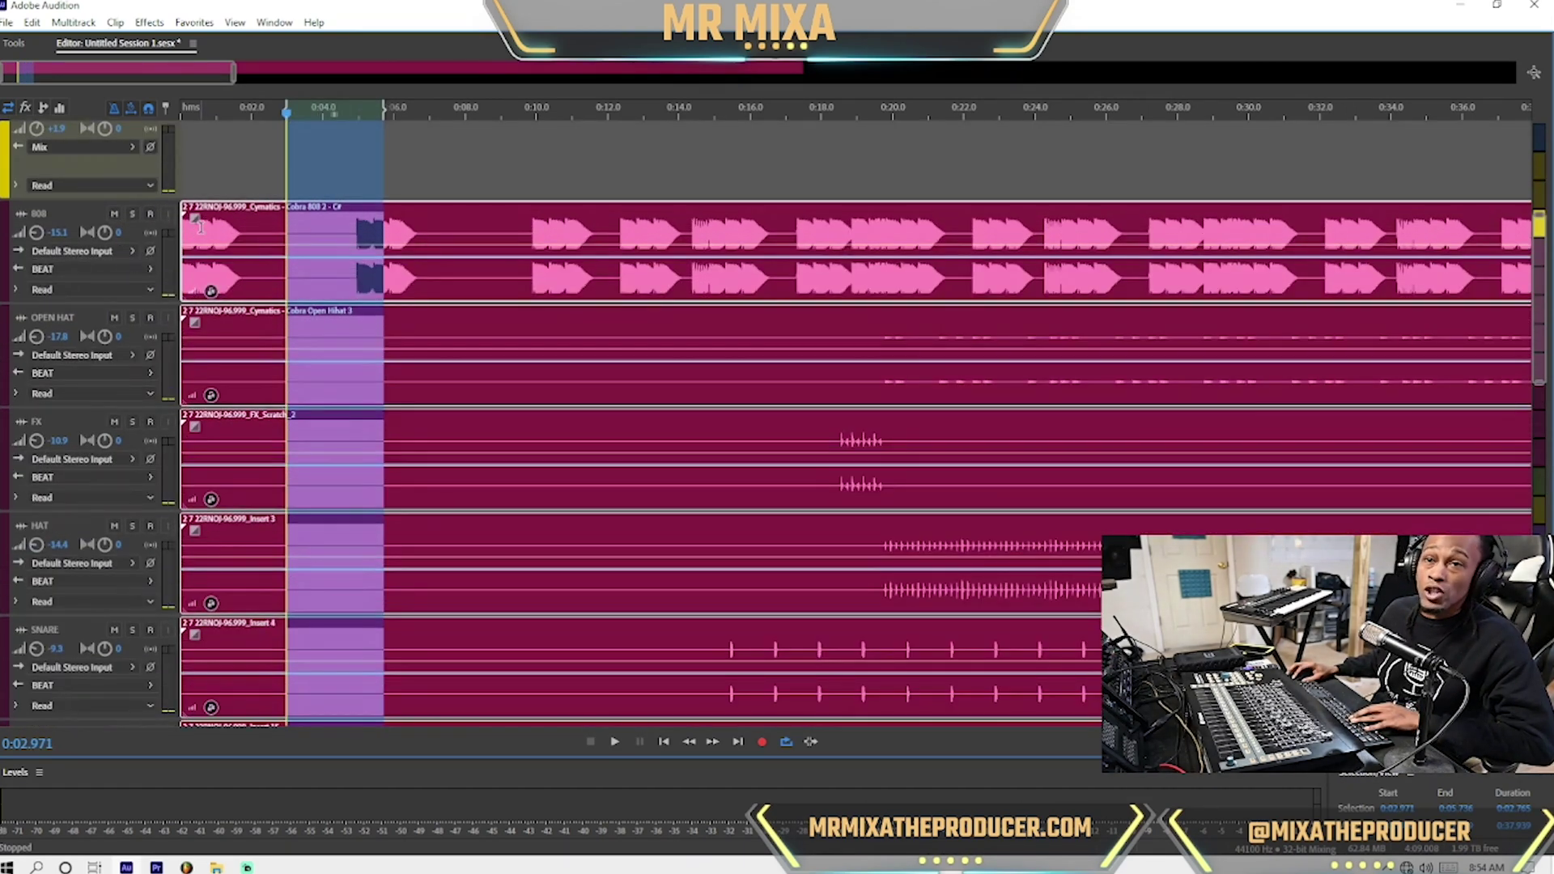
left_click(200, 227)
left_click_drag(234, 74, 3, 75)
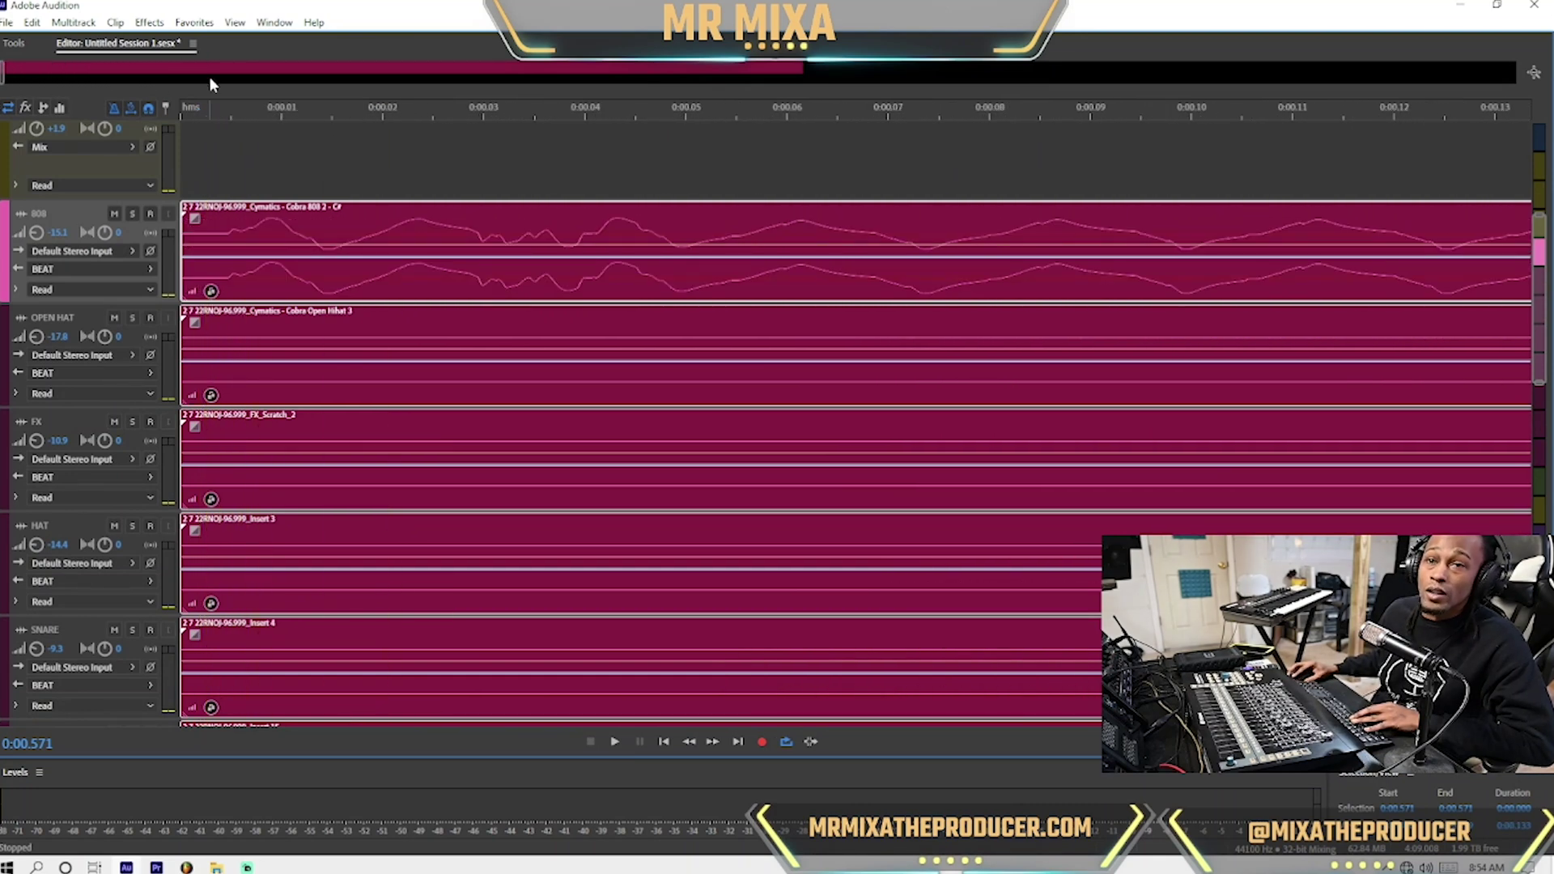
left_click(183, 178)
scroll(111, 264, "up", 3)
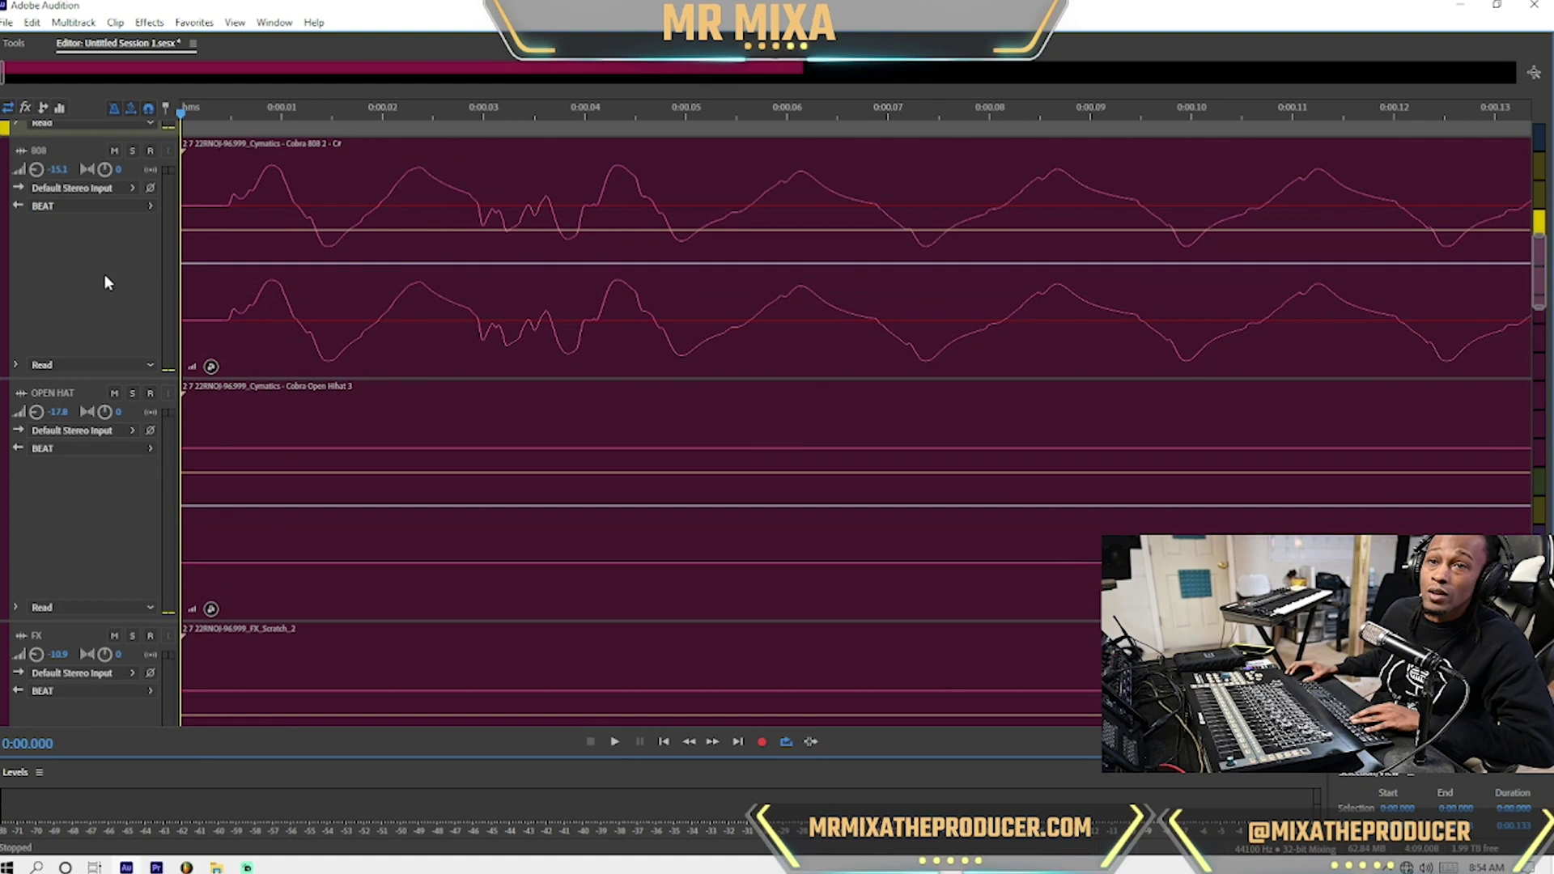
Trim the silent lead-in off the start of all selected beat clips and move them together back to the session start
scroll(114, 289, "down", 2)
left_click(204, 271)
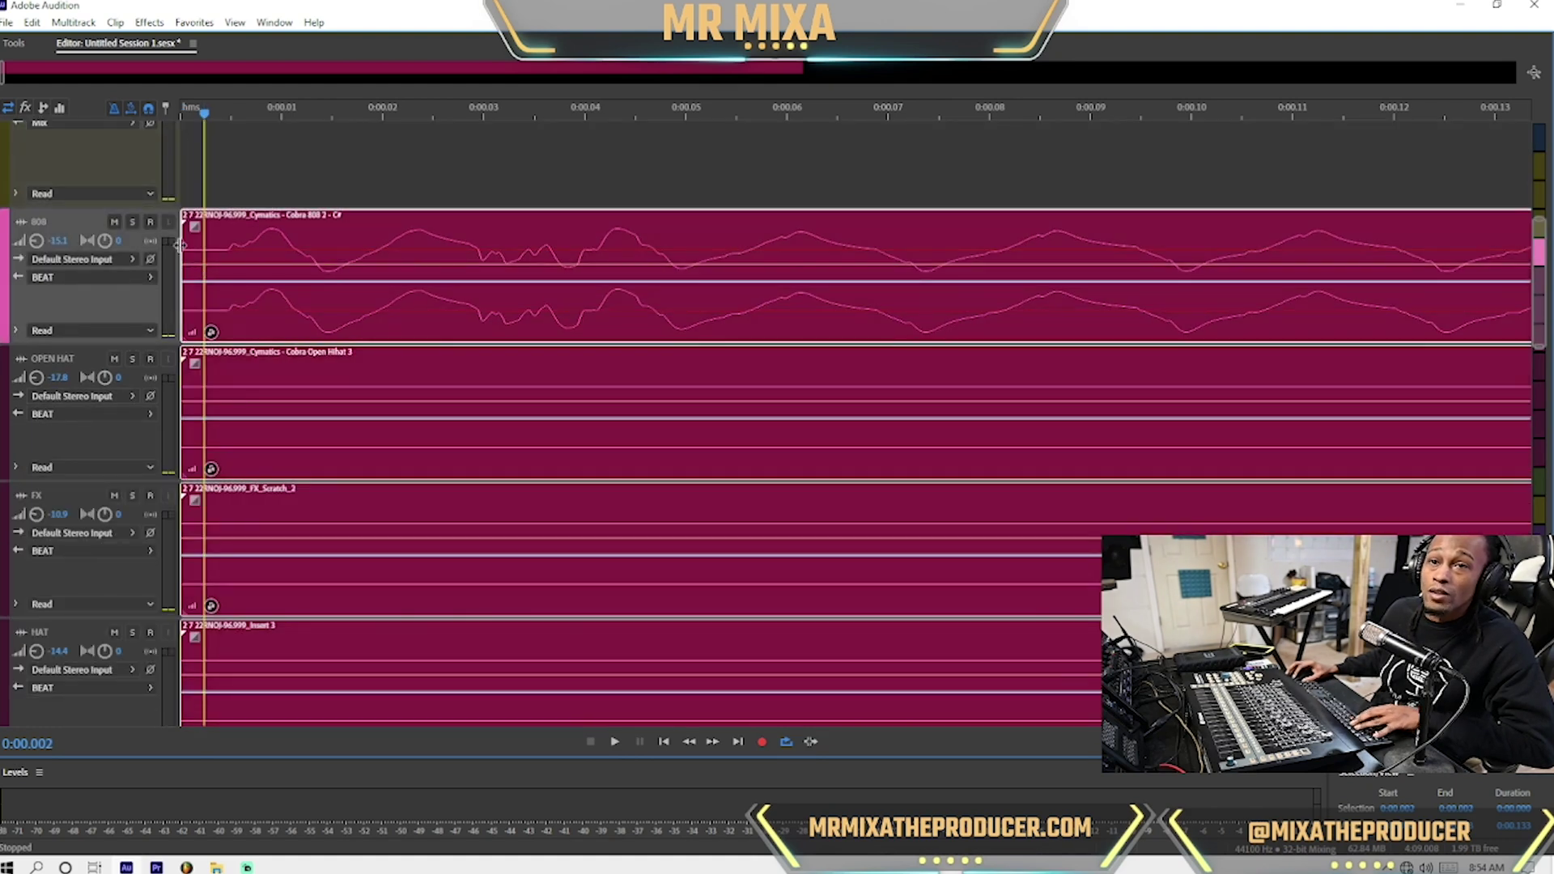
left_click_drag(185, 244, 225, 273)
left_click(290, 235)
left_click_drag(338, 242, 235, 241)
Play the realigned beat from the session start and shrink the track rows so the full session fits in view
left_click(180, 170)
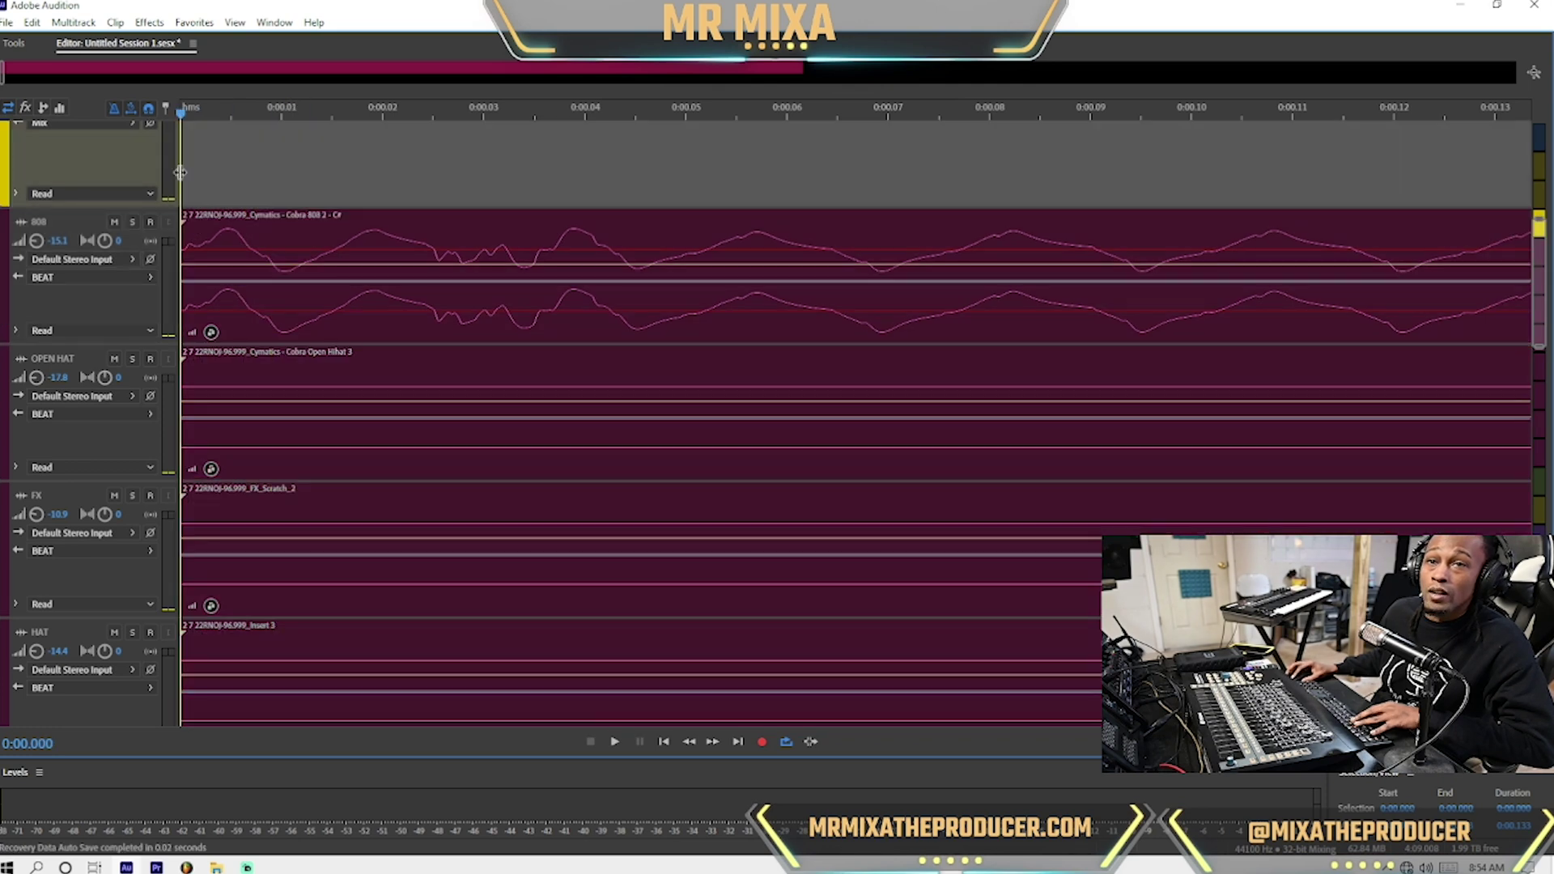
key("space")
scroll(132, 205, "down", 5)
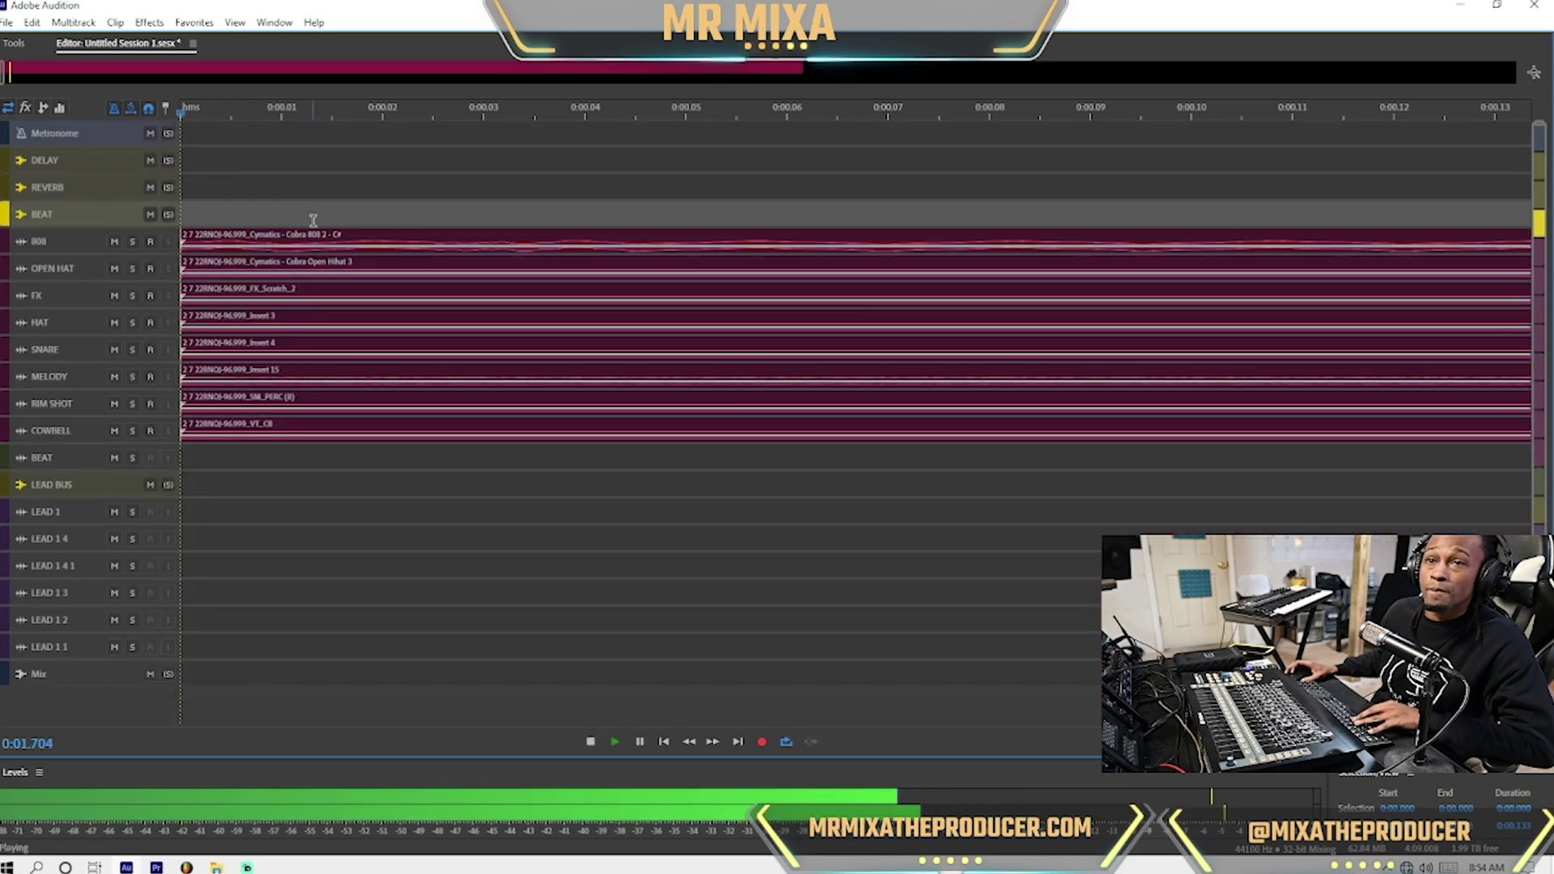
left_click(319, 196)
scroll(320, 196, "down", 10)
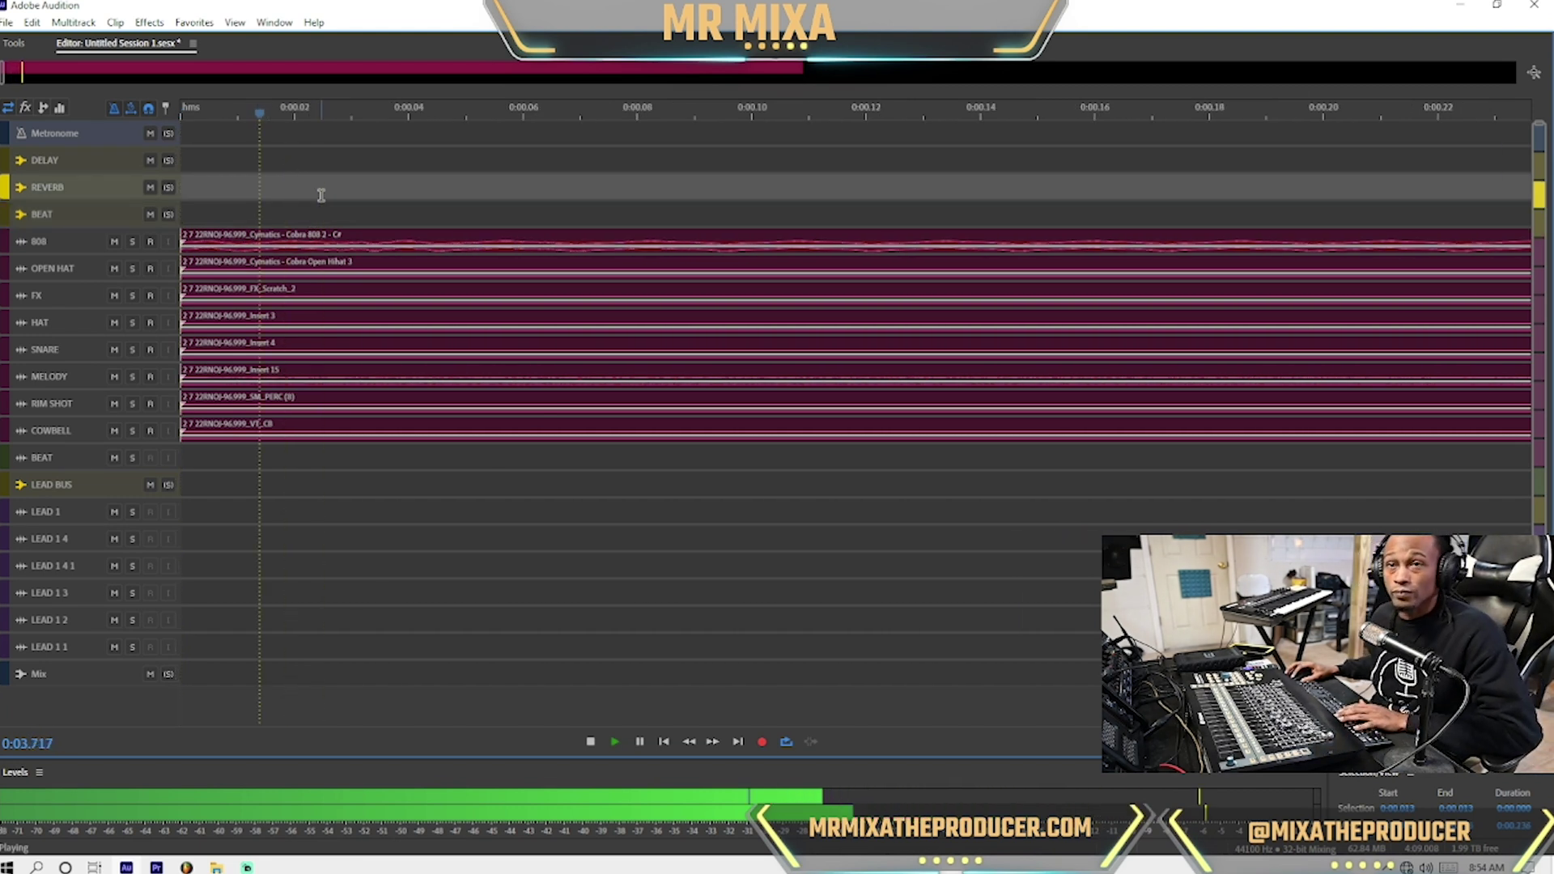
scroll(317, 201, "down", 15)
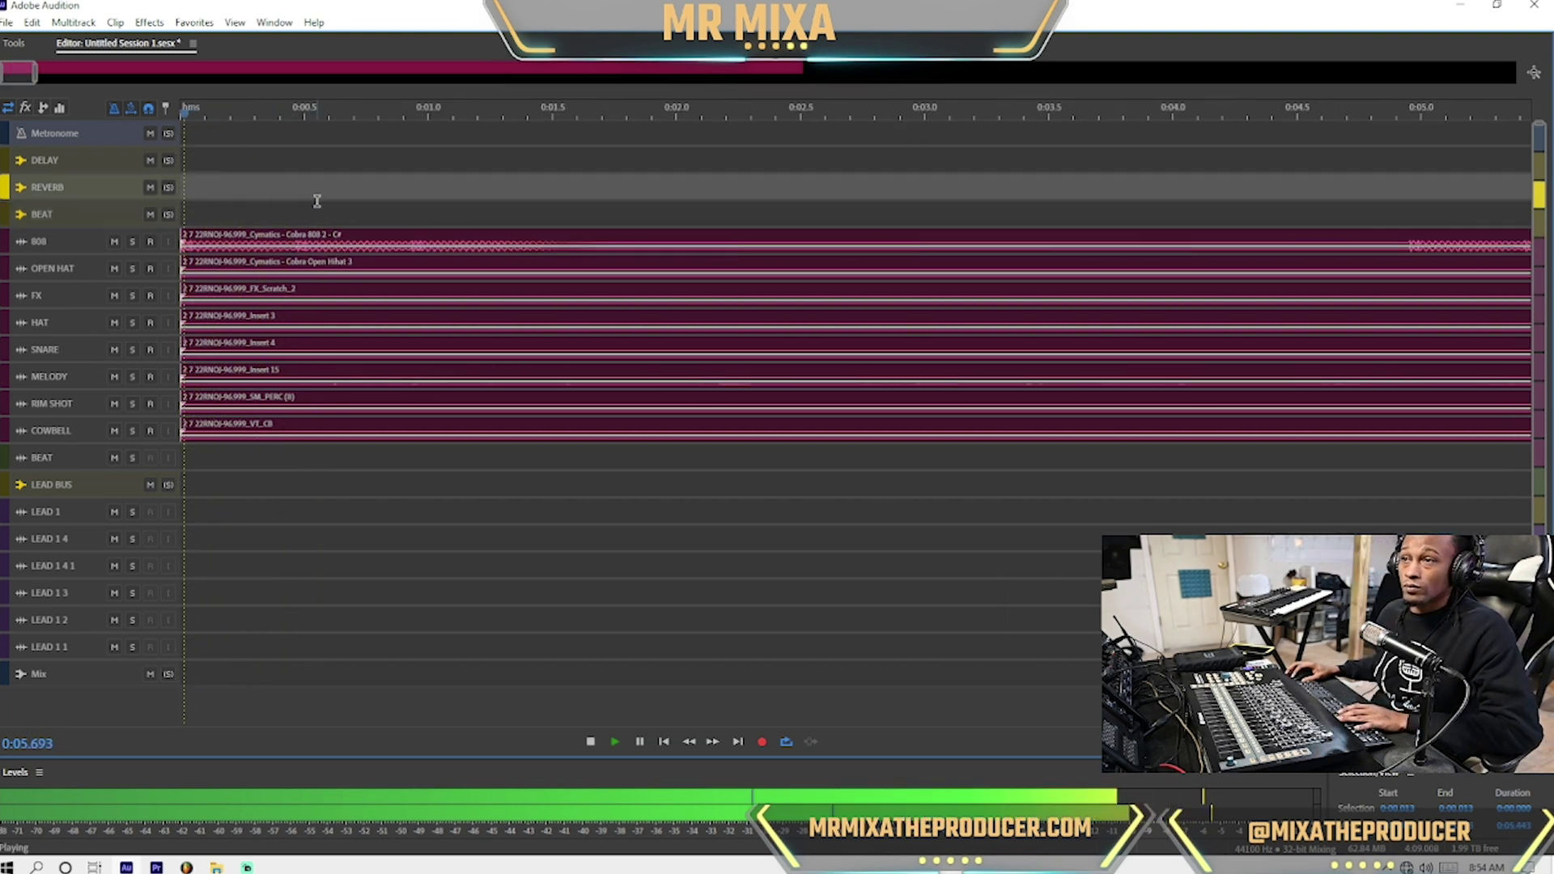
key("minus")
key("minus")
key("minus")
key("minus")
key("minus")
key("minus")
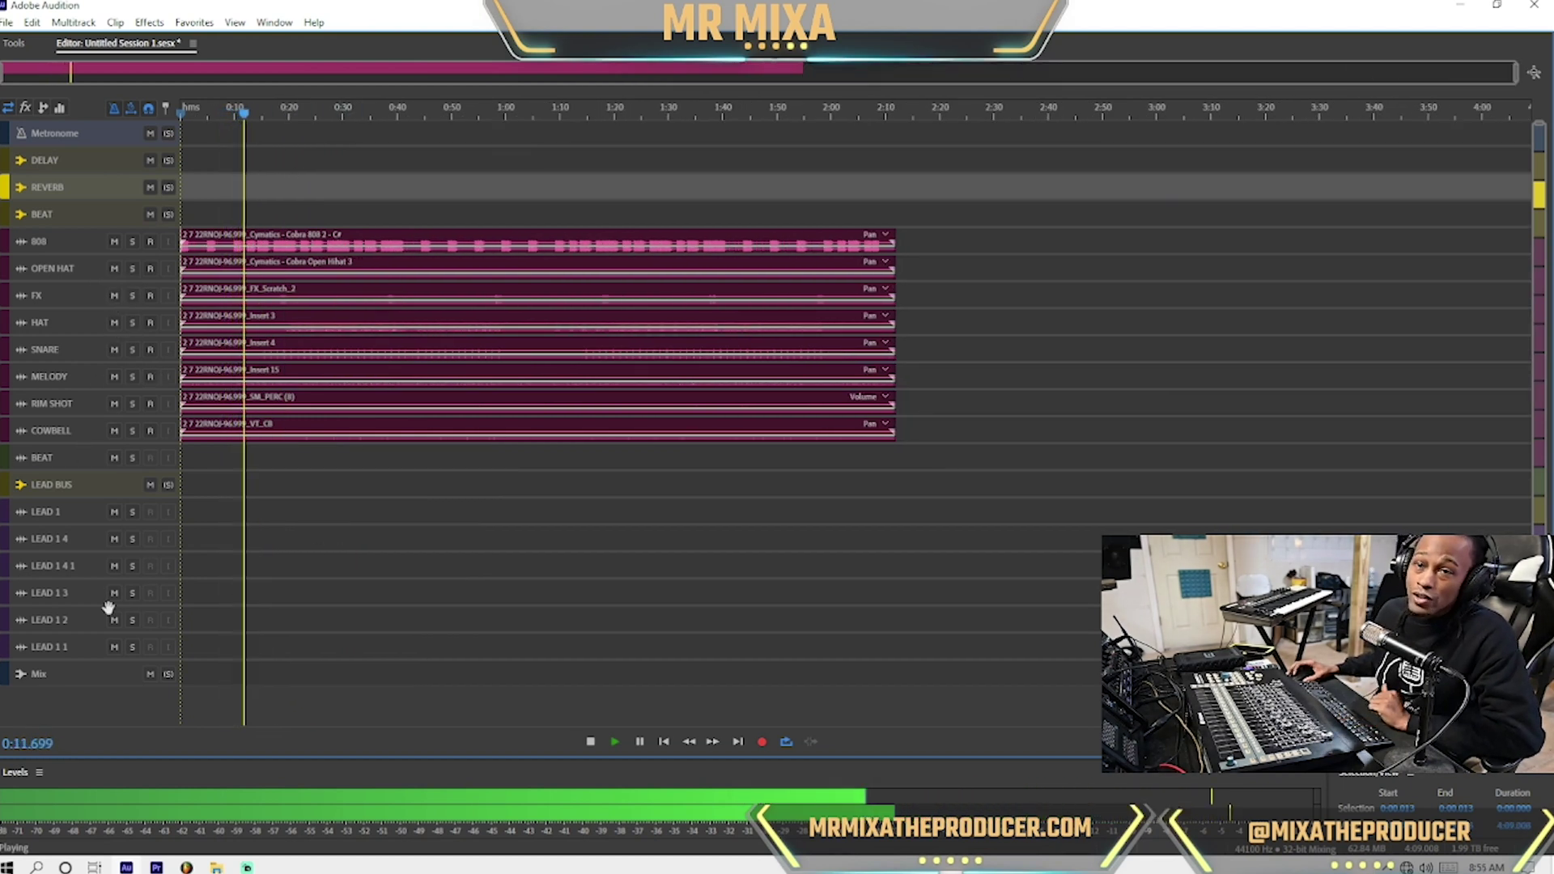
Rename the LEAD 1 track as HOOK LEAD, stop playback and save the session
left_click(37, 511)
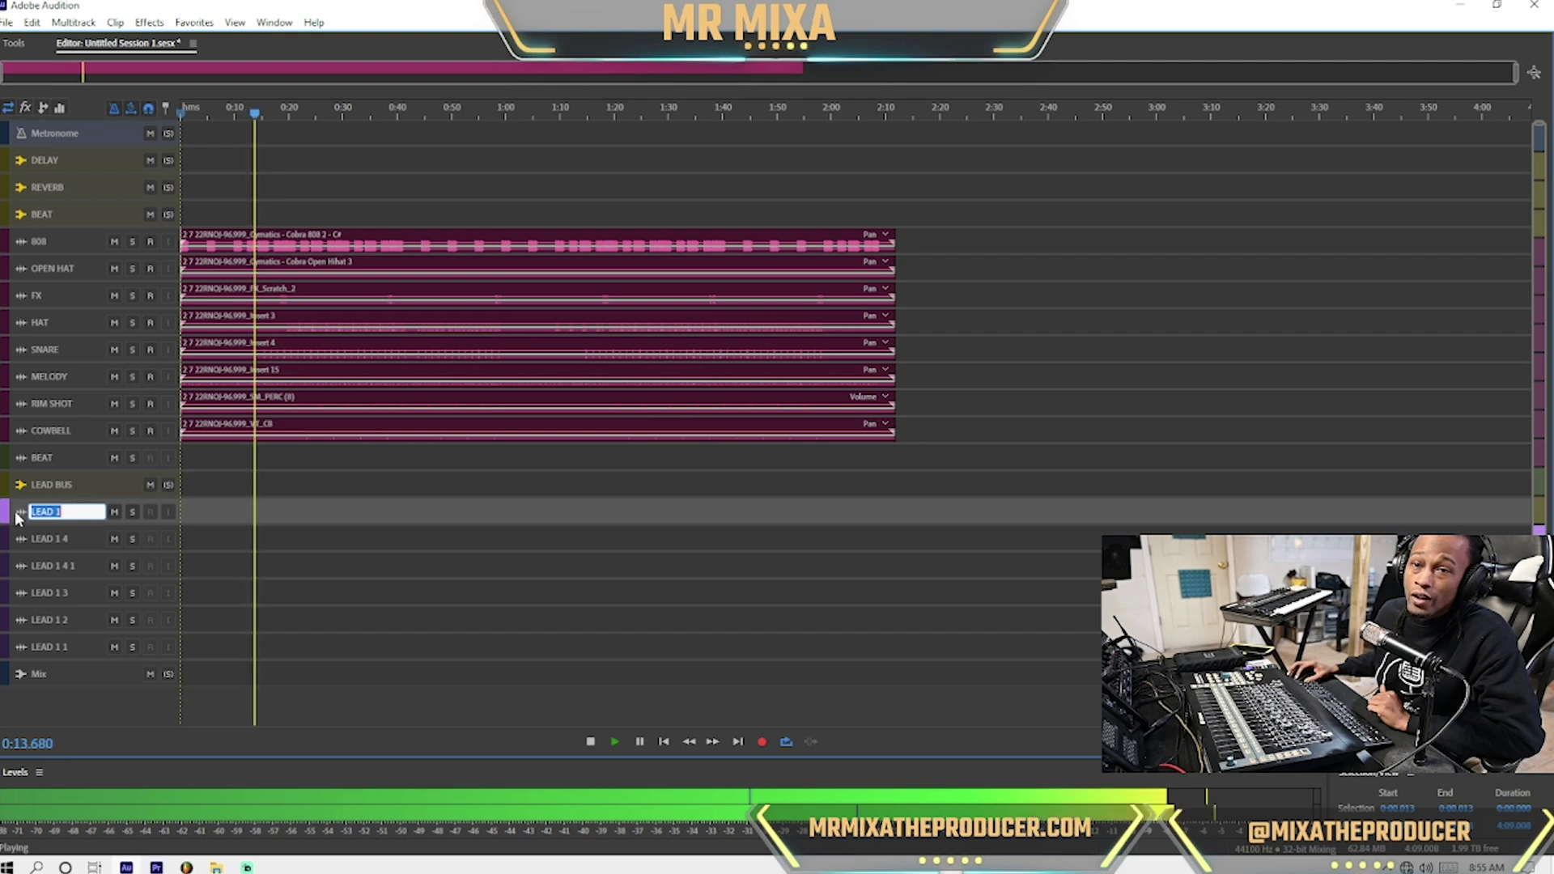
type("HOOK LEAD")
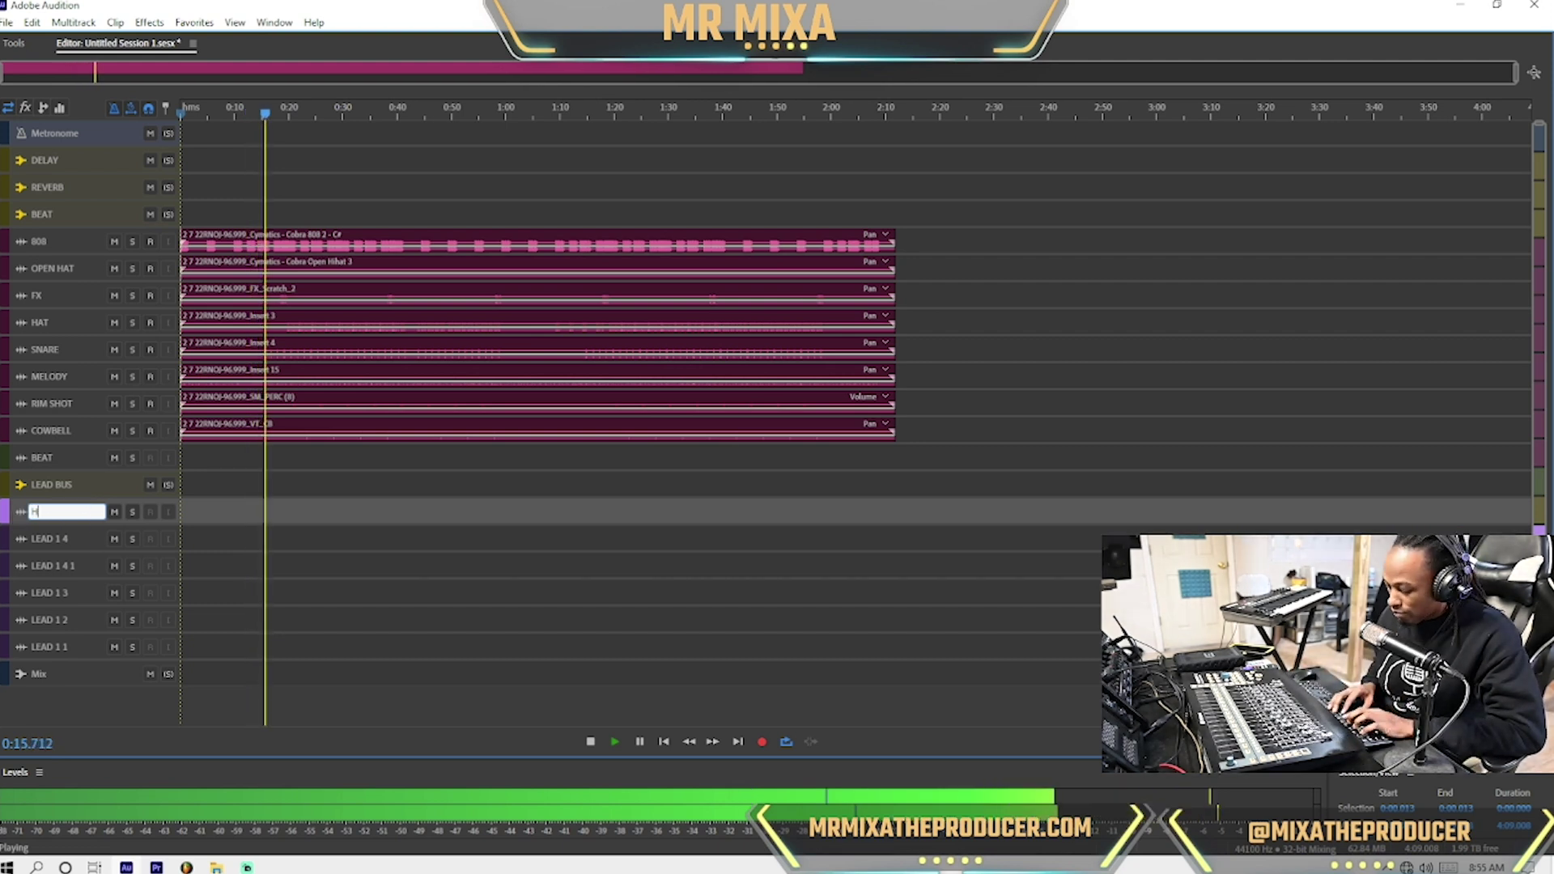
key("Return")
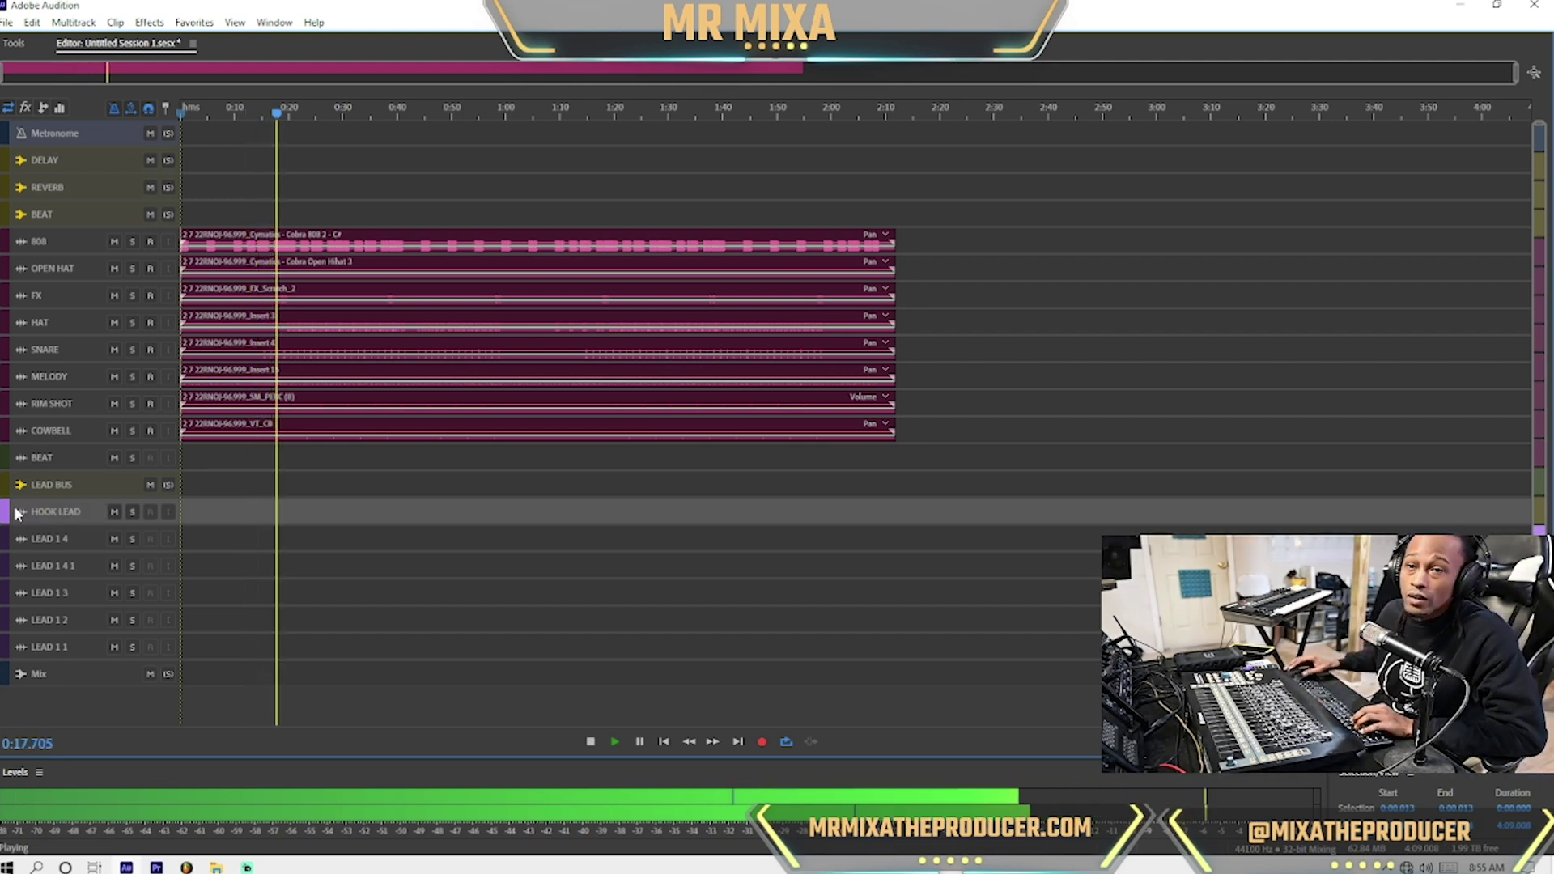
key("space")
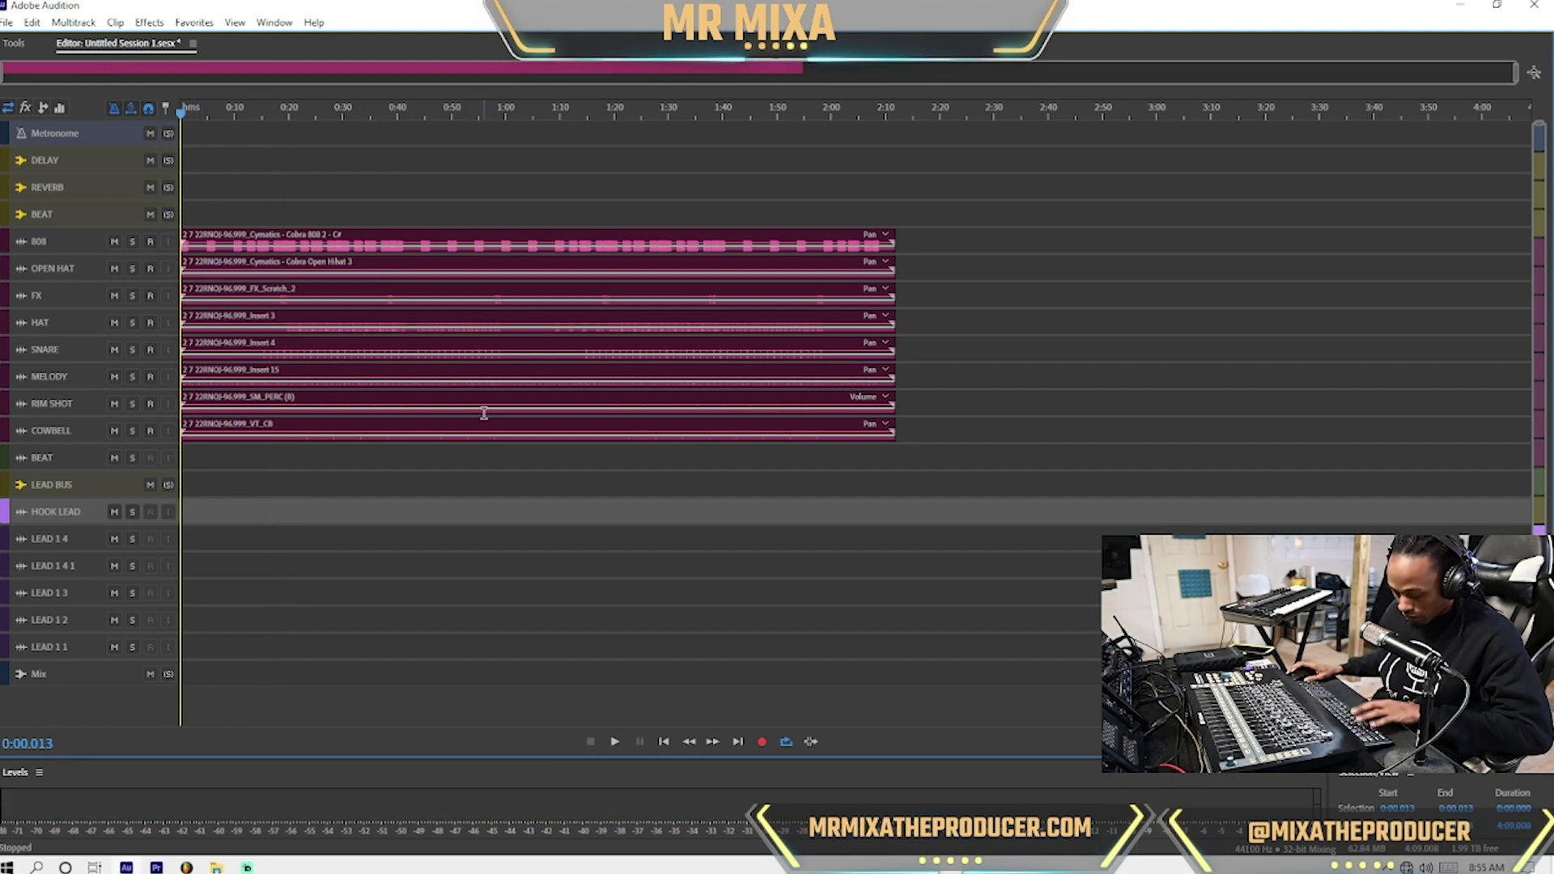
key("ctrl+s")
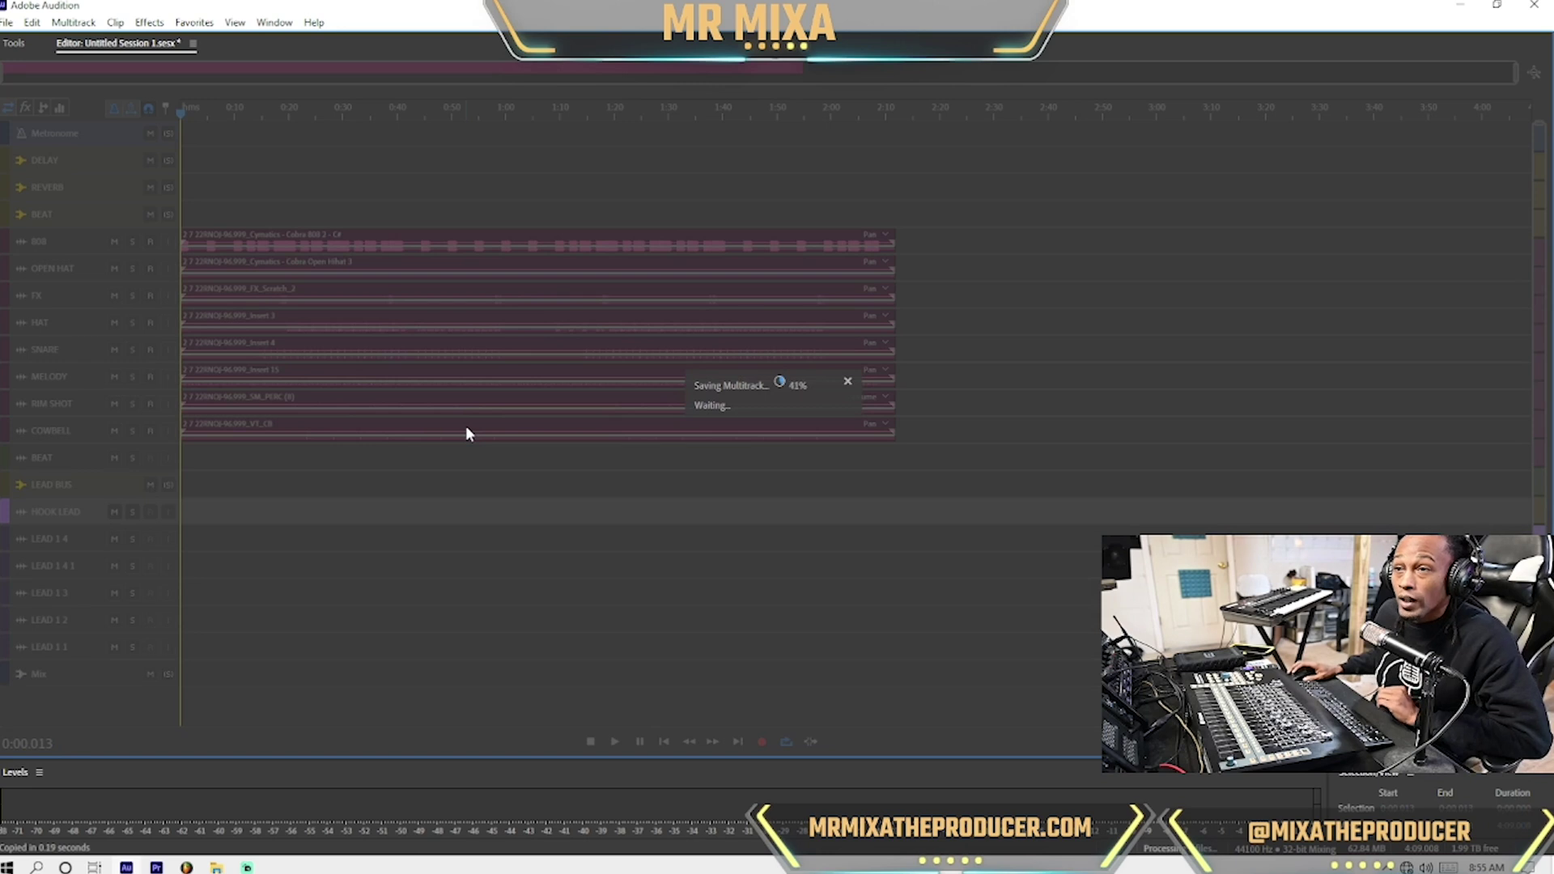